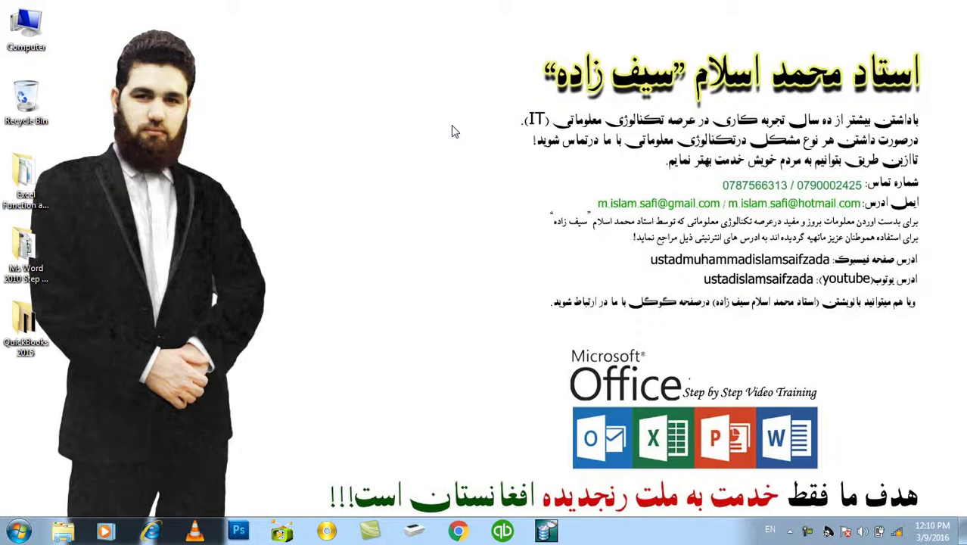
- Launch Word 2010 with the winword Run command and briefly view the File backstage
left_click(466, 162)
key("super+r")
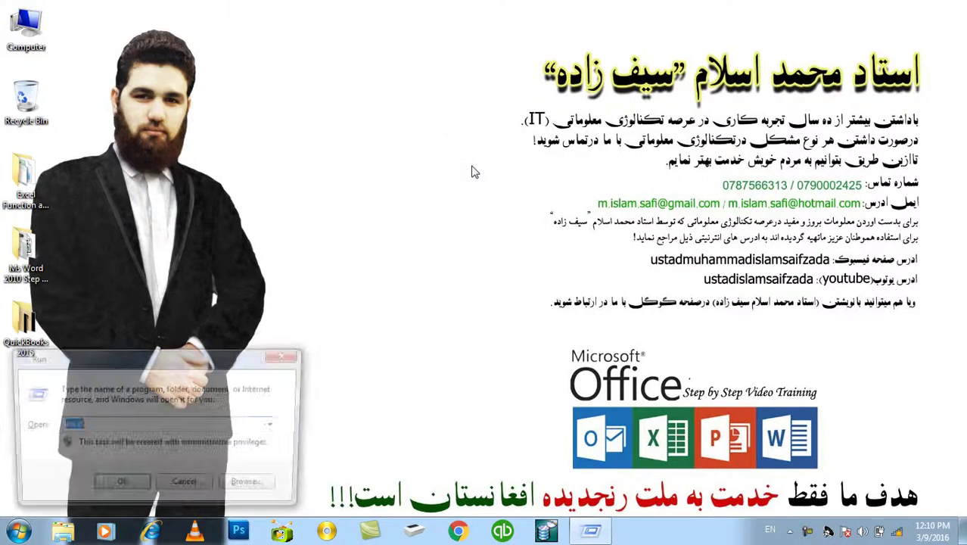
type("winword")
key("Return")
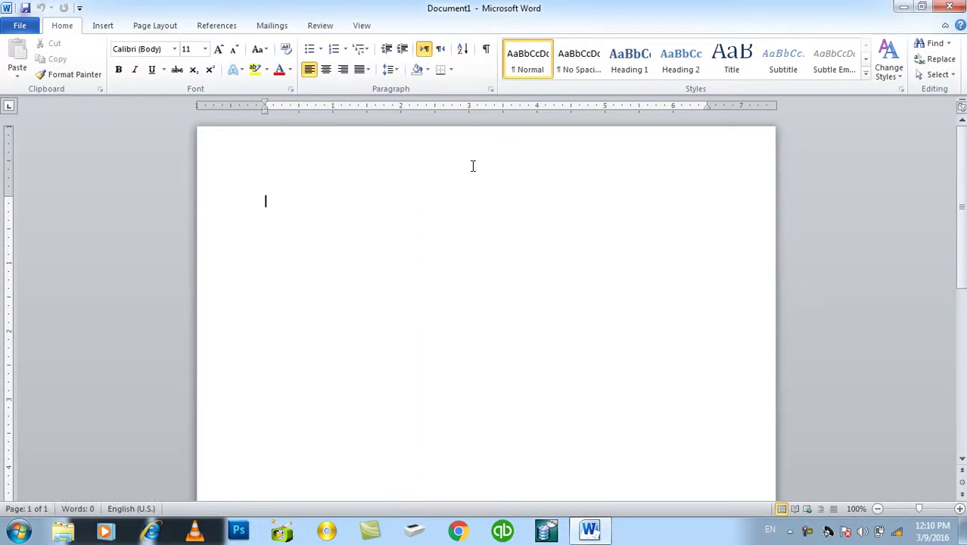
left_click(19, 25)
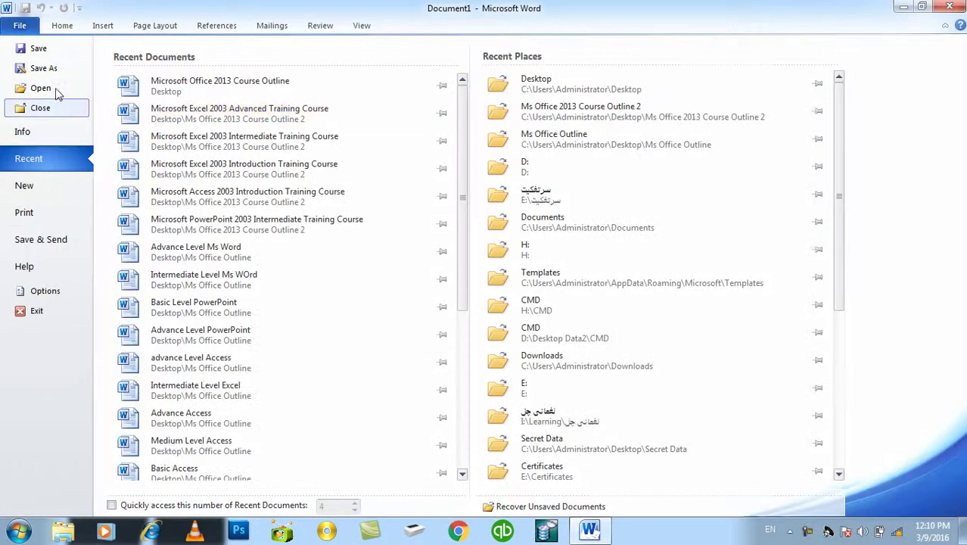
left_click(27, 30)
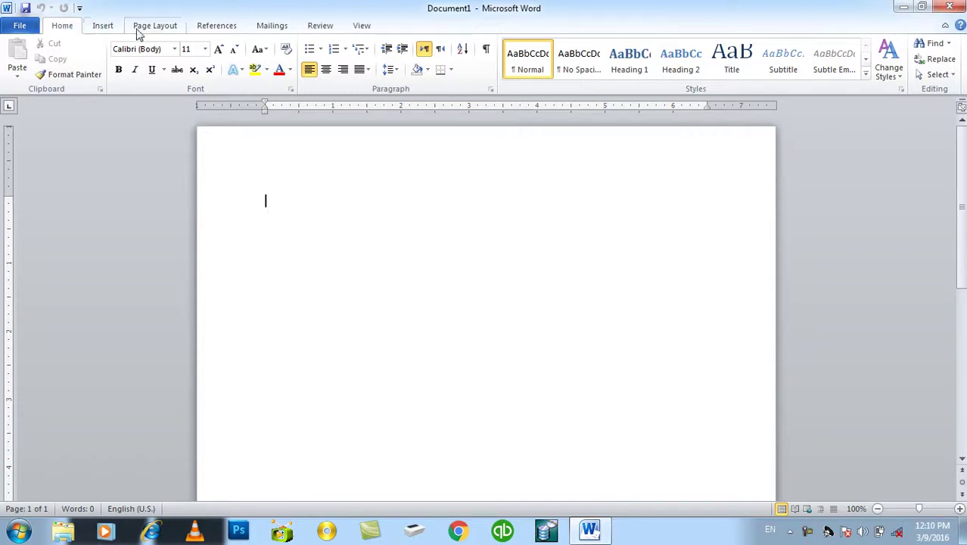
left_click(98, 27)
left_click(63, 27)
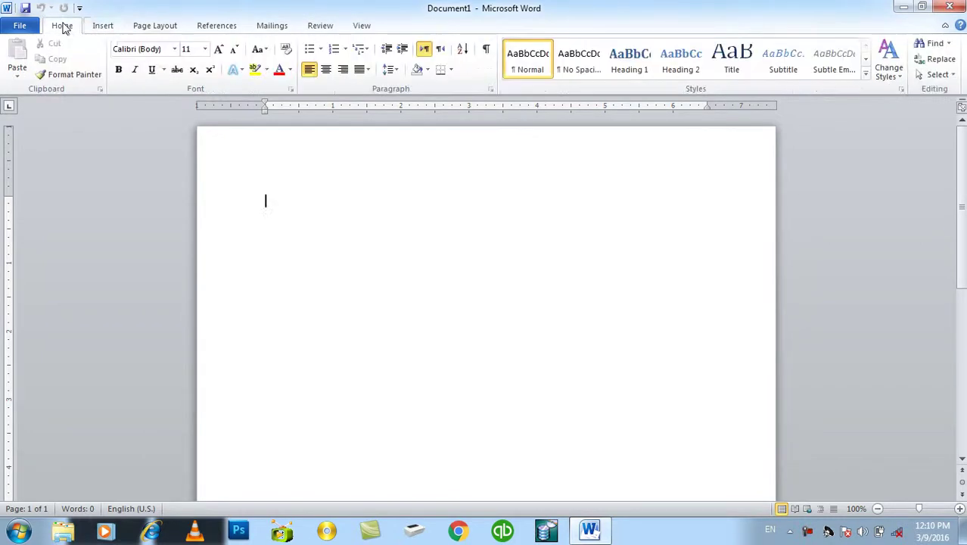
left_click(162, 32)
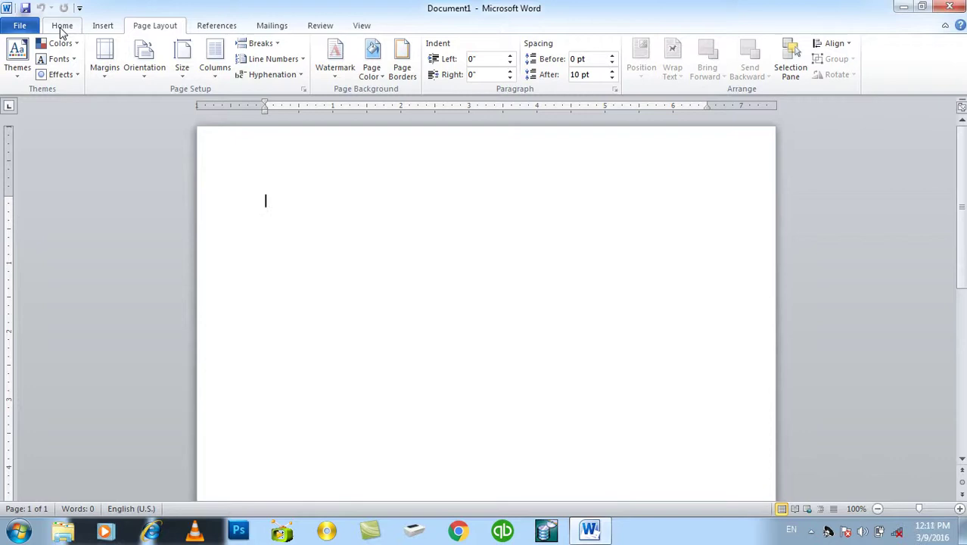
left_click(103, 26)
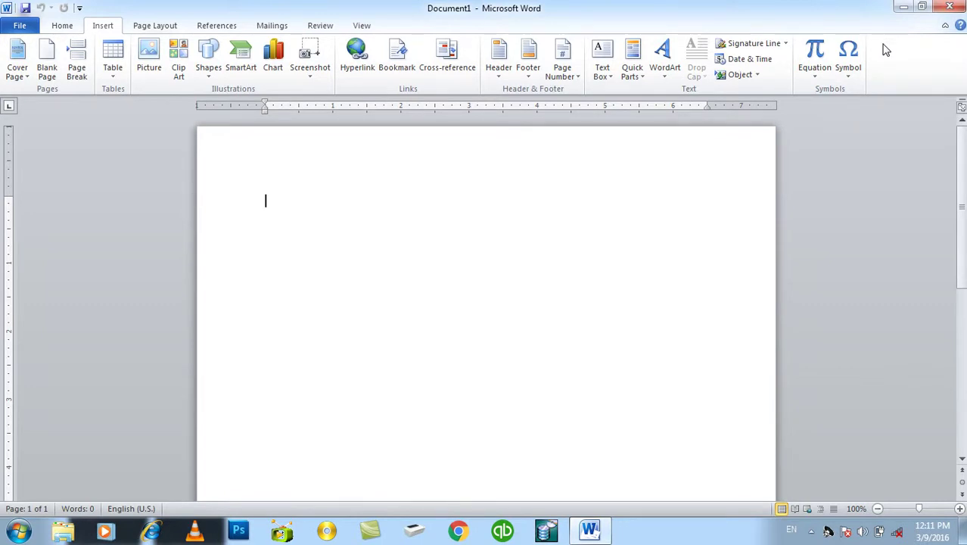
left_click(62, 26)
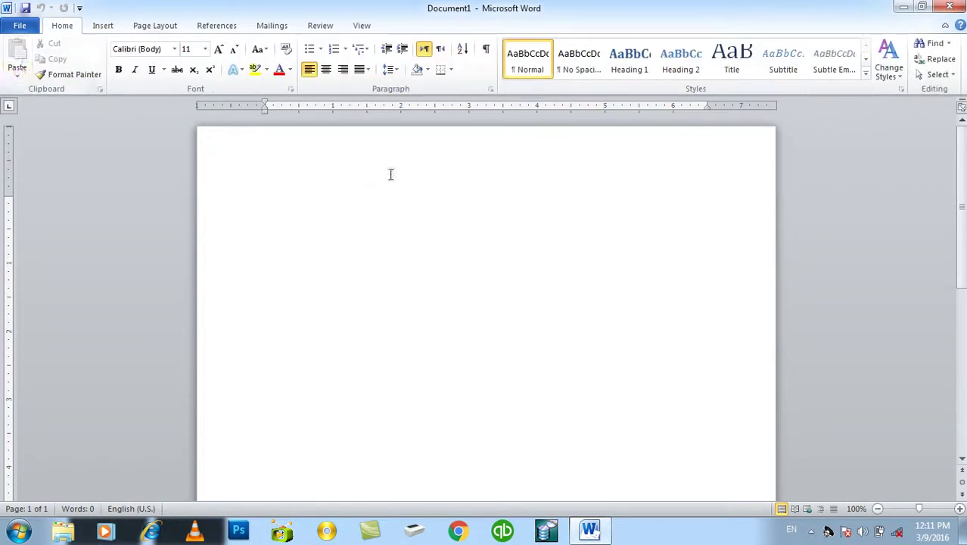
- Insert sample paragraphs with =rand() and color the first paragraph red
type("=rand()")
key("Return")
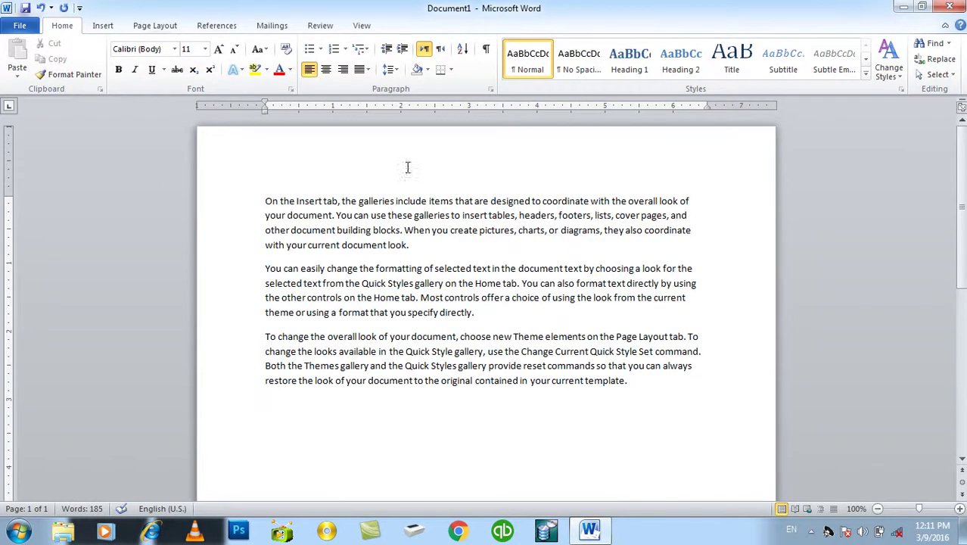
left_click_drag(409, 246, 84, 198)
left_click(283, 71)
- Color the third sample paragraph purple
left_click_drag(479, 315, 265, 269)
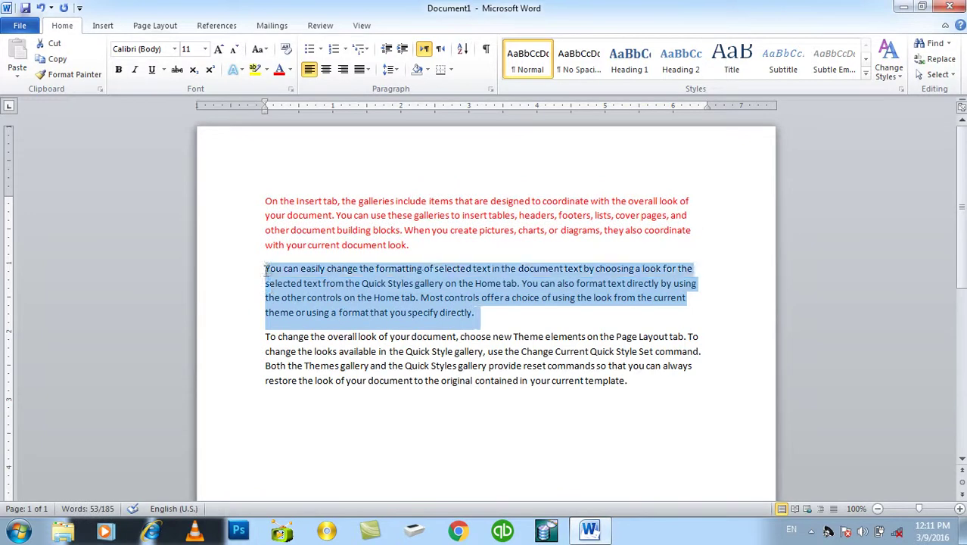
mouse_move(632, 387)
left_mouse_down()
mouse_move(261, 329)
mouse_move(303, 365)
left_mouse_up()
left_click(260, 329)
left_click(264, 336)
left_click_drag(264, 336, 745, 430)
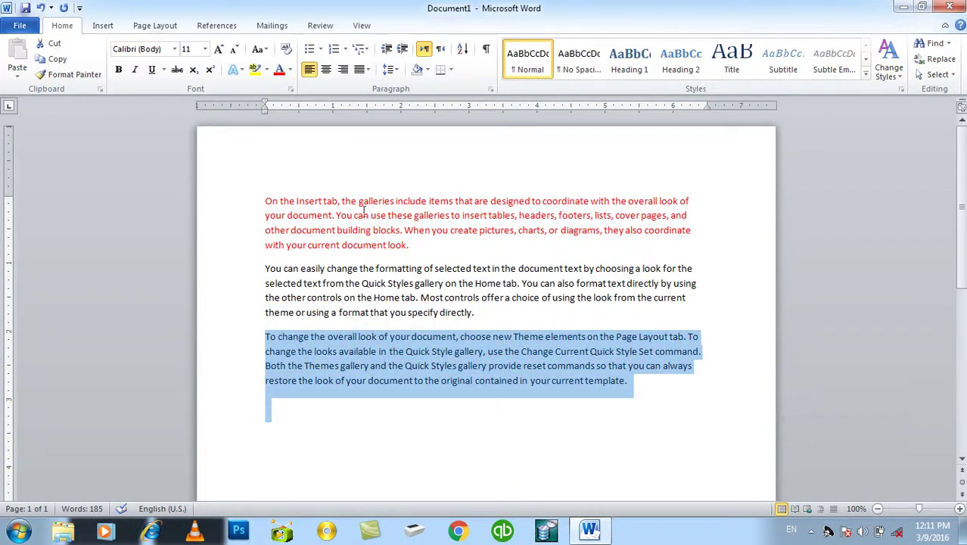
left_click(290, 69)
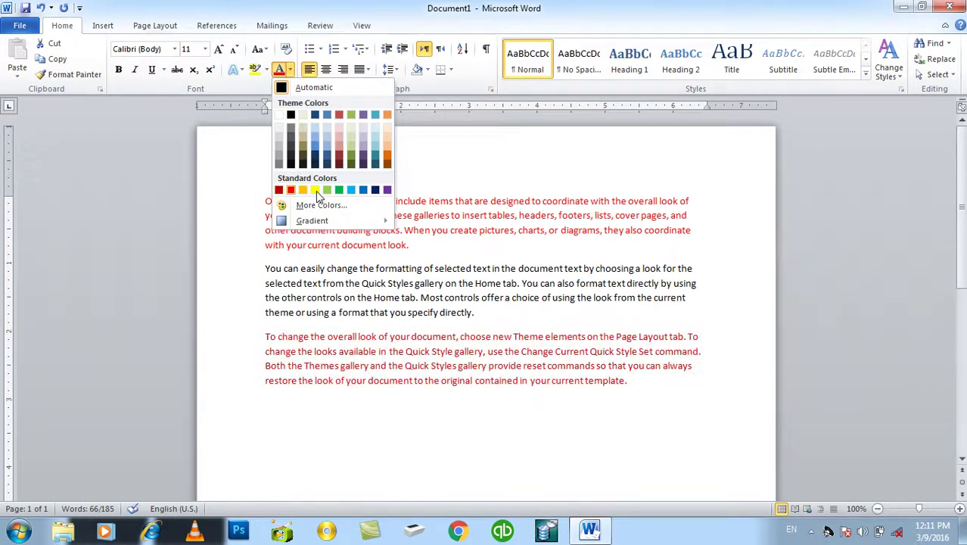
left_click(387, 190)
left_click(535, 325)
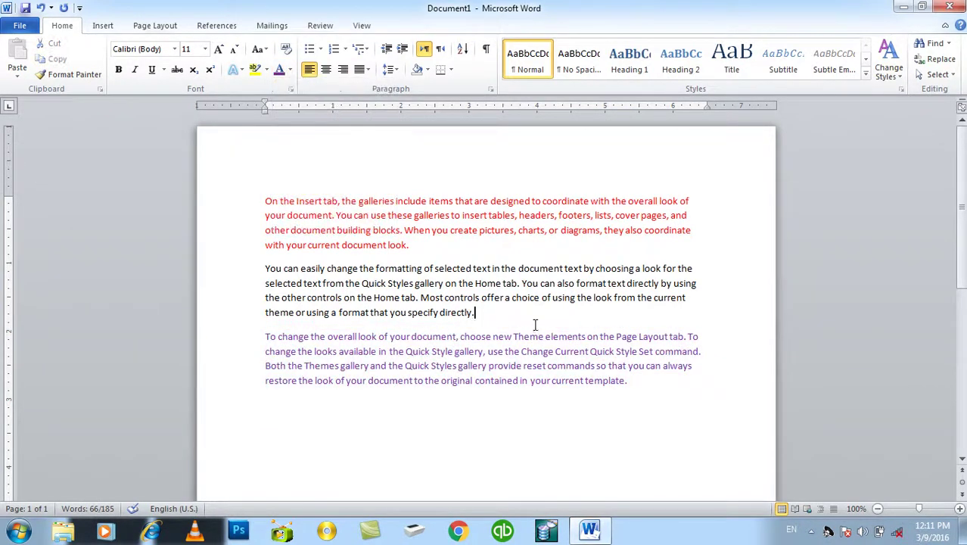
- Cut the red paragraph and paste it on the last line of the document
triple_click(447, 241)
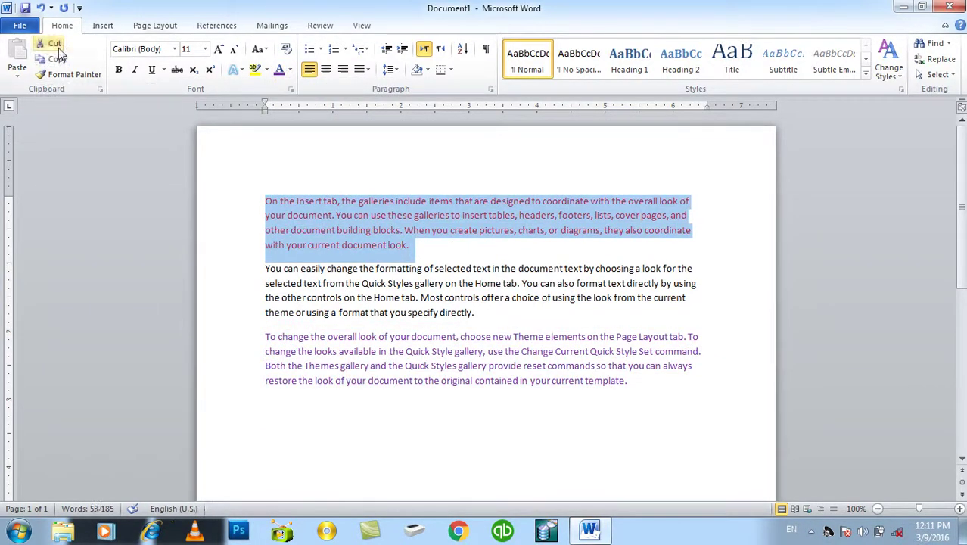
left_click(56, 46)
left_click(373, 405)
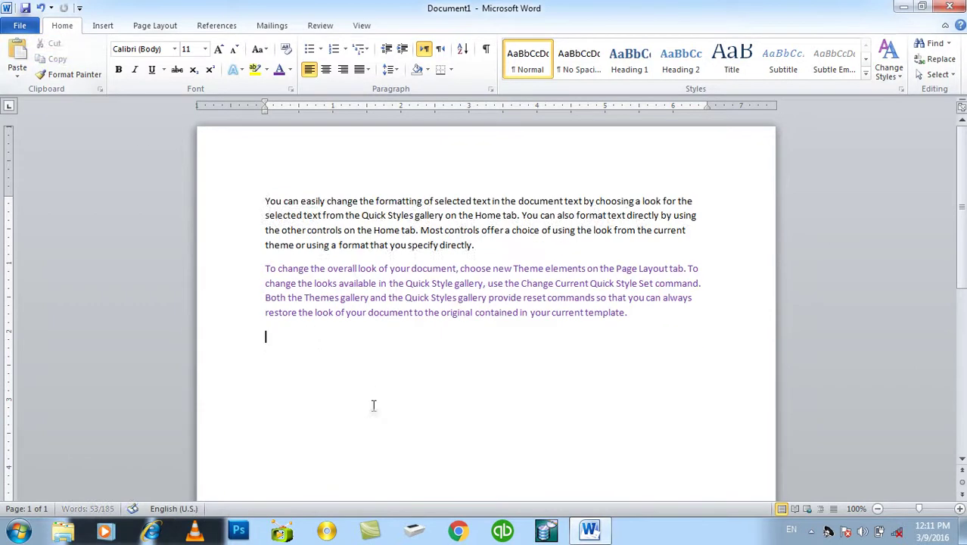
left_click(27, 50)
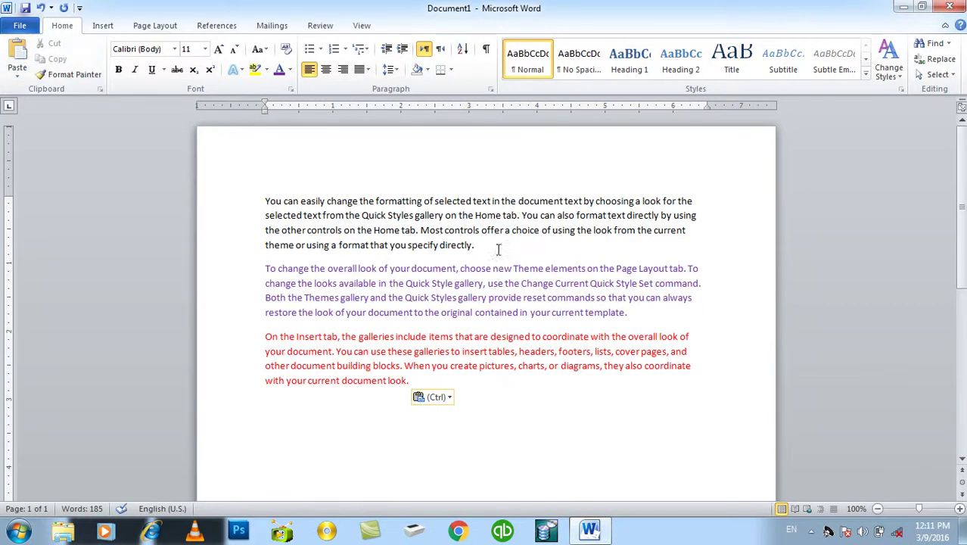
- Copy the first black paragraph and paste it at the end of the document
left_click_drag(475, 245, 227, 183)
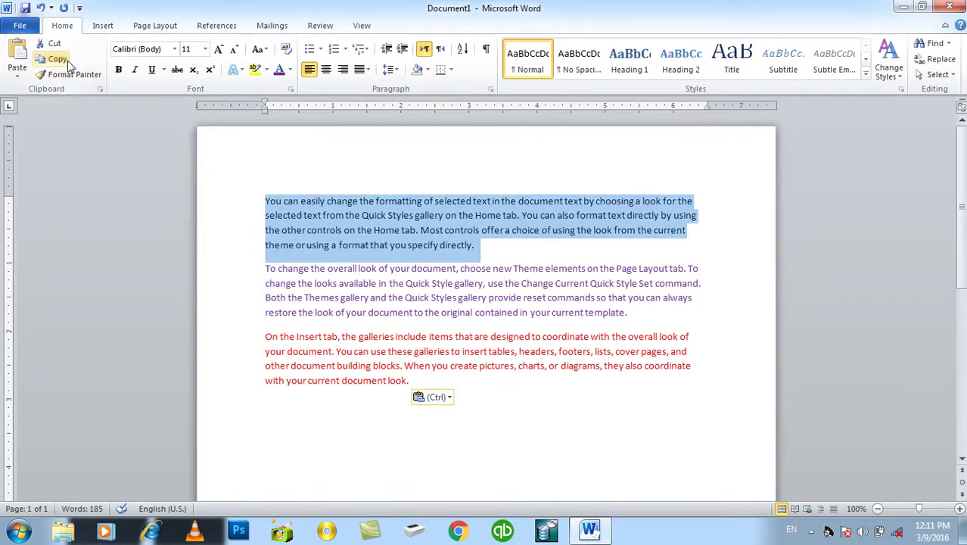
left_click(67, 63)
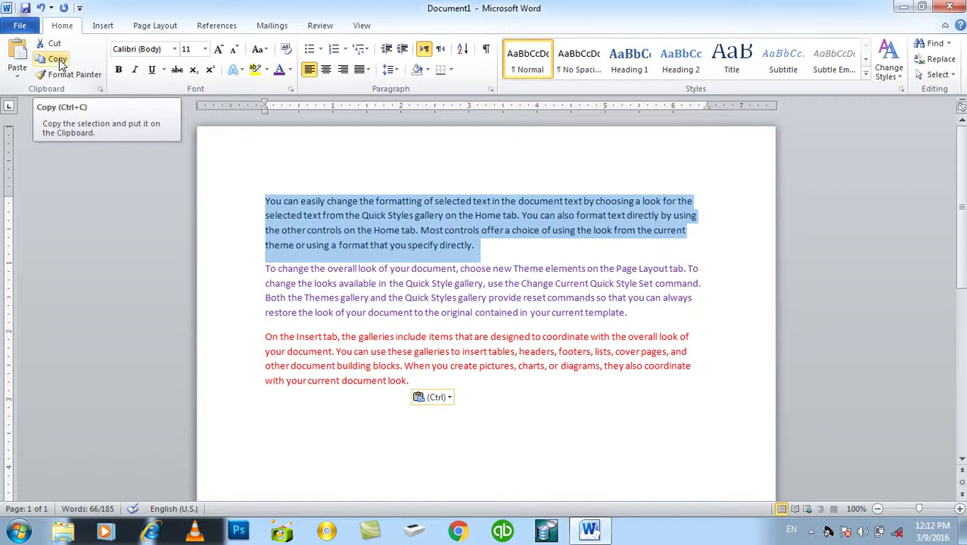
left_click(60, 65)
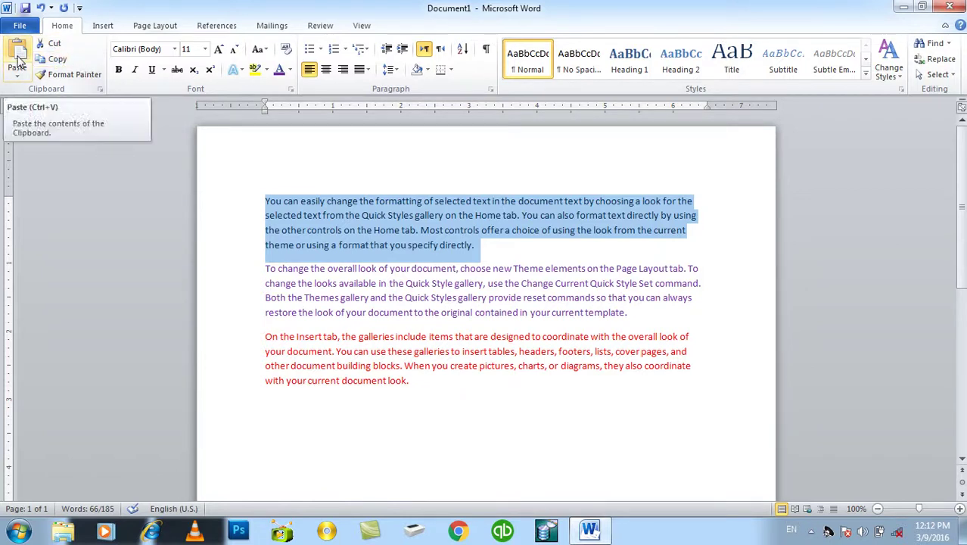
left_click(353, 452)
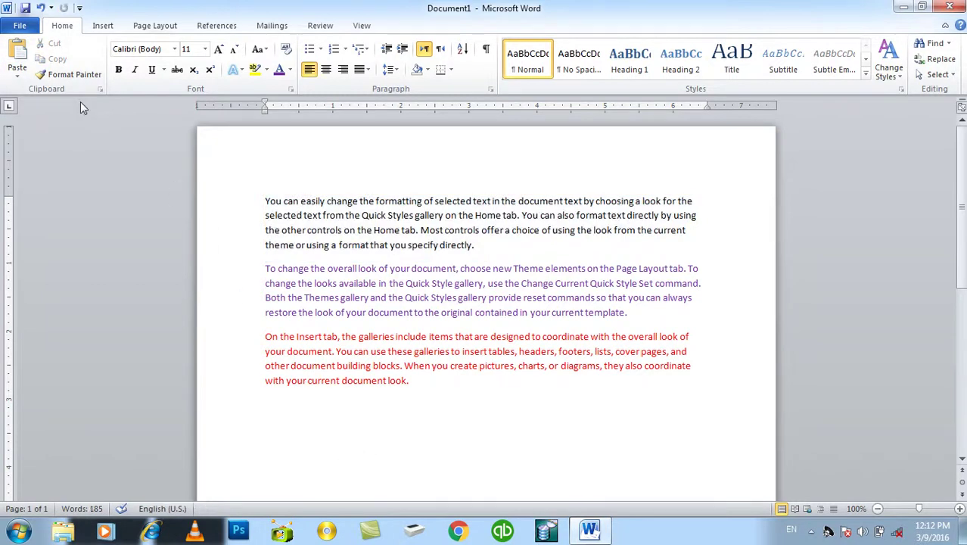
left_click(28, 48)
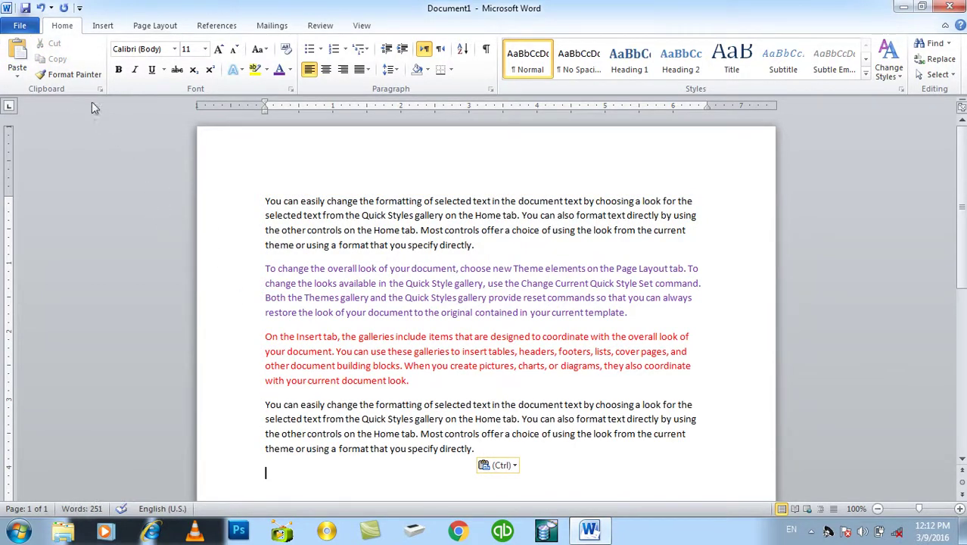
left_click(28, 74)
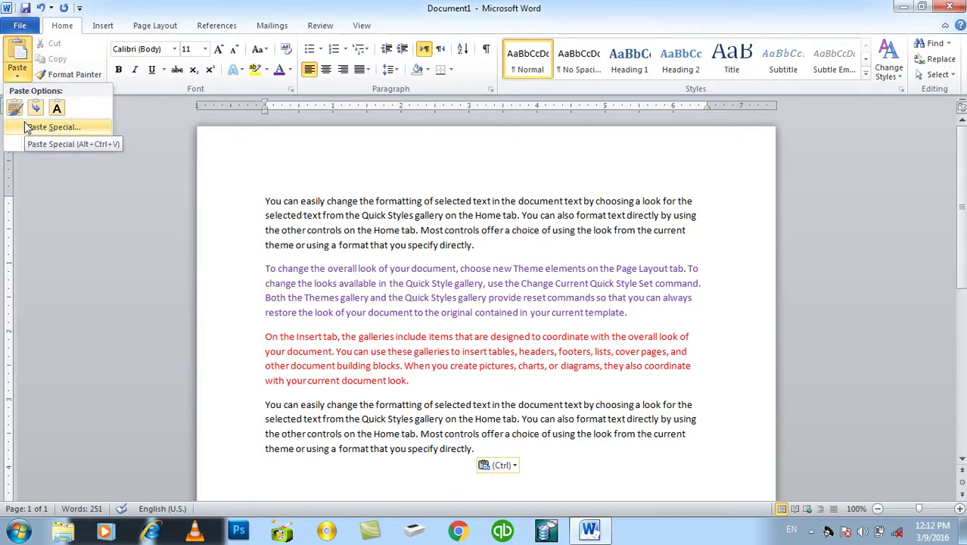
left_click(540, 352)
- Delete the red and black paragraphs, leaving only the purple one
left_click(266, 365, "shift")
left_click(227, 338, "shift")
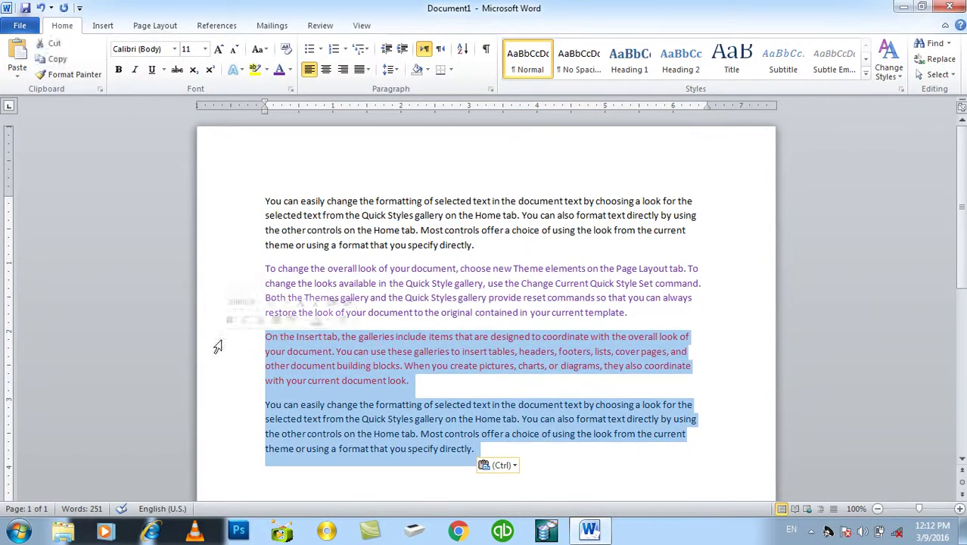
key("Delete")
mouse_move(518, 255)
left_mouse_down()
mouse_move(3, 208)
mouse_move(68, 189)
left_mouse_up()
key("Delete")
left_click(710, 295)
key("BackSpace")
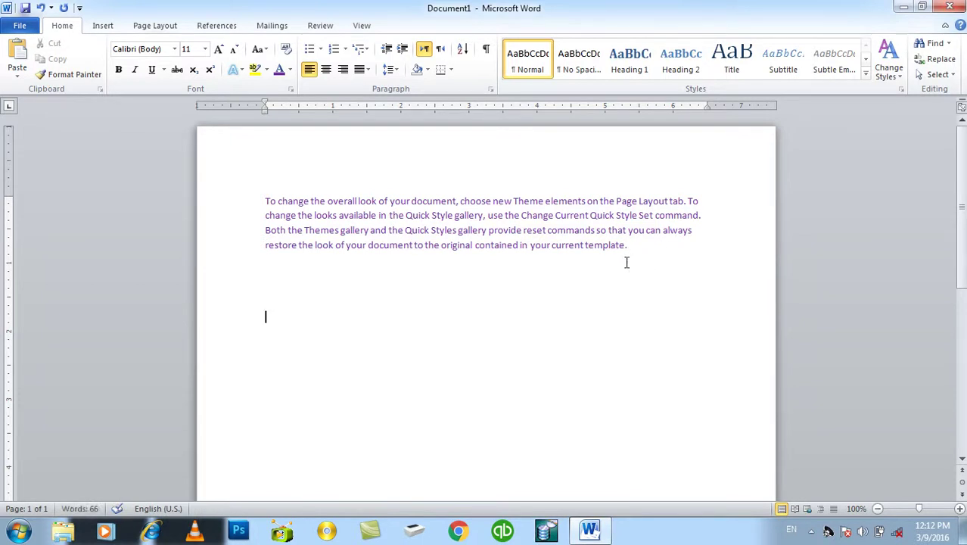
- Position the caret on the empty line under the purple paragraph and show the paste options
left_click_drag(330, 307, 261, 263)
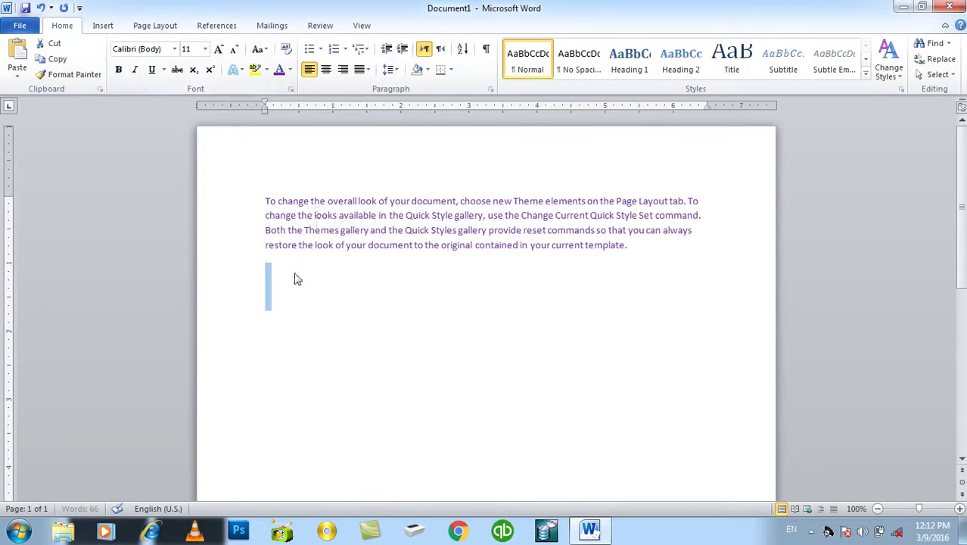
left_click(291, 274)
type("gf")
key("BackSpace")
key("BackSpace")
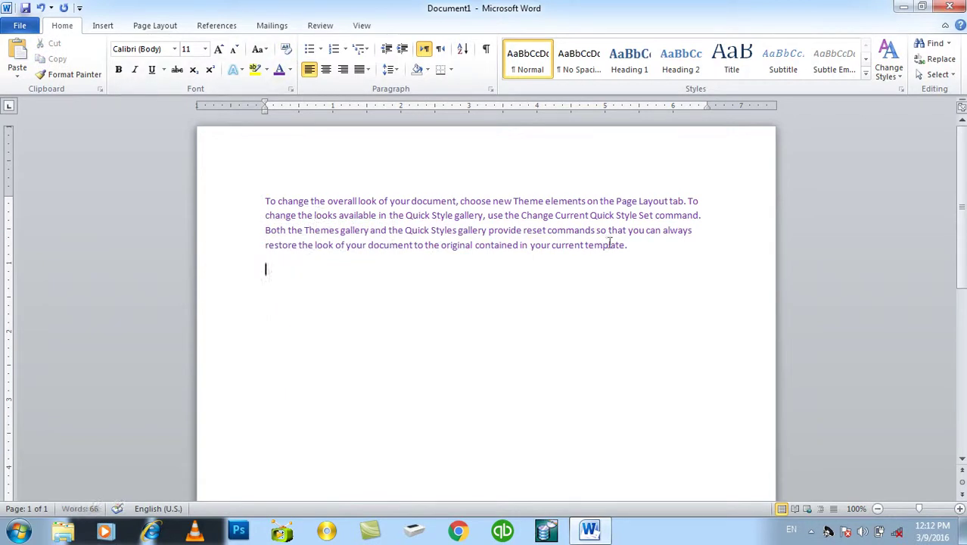
mouse_move(682, 246)
left_mouse_down()
mouse_move(282, 212)
mouse_move(208, 178)
left_mouse_up()
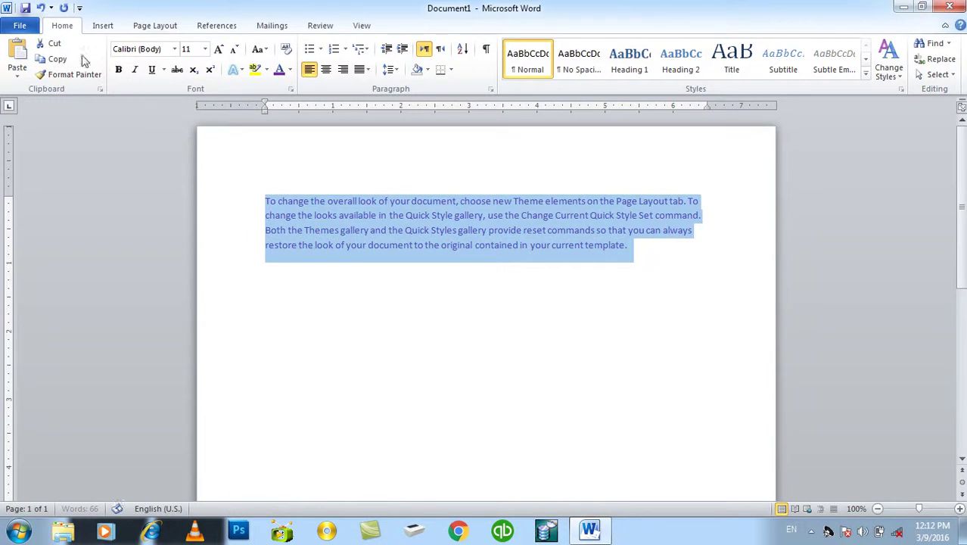
left_click(270, 318)
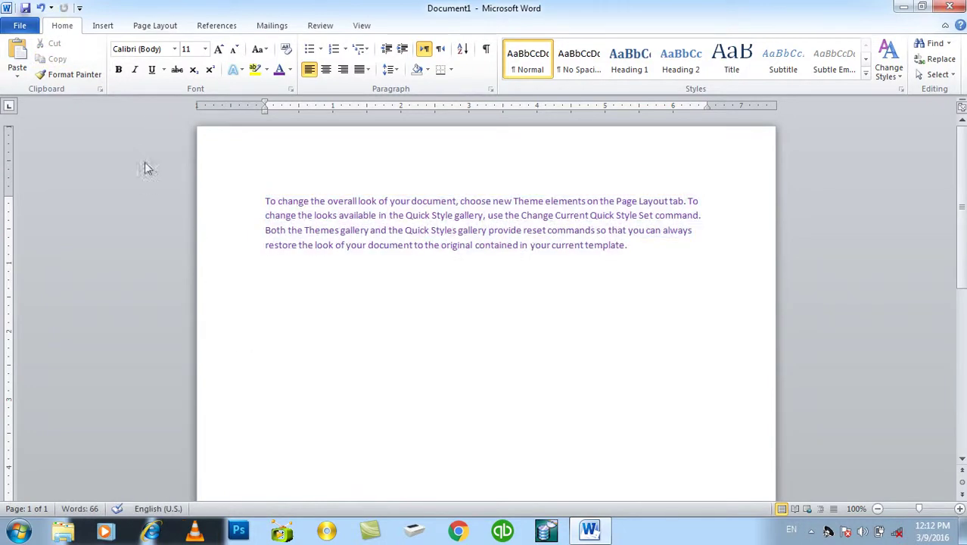
left_click(264, 291)
left_click(17, 74)
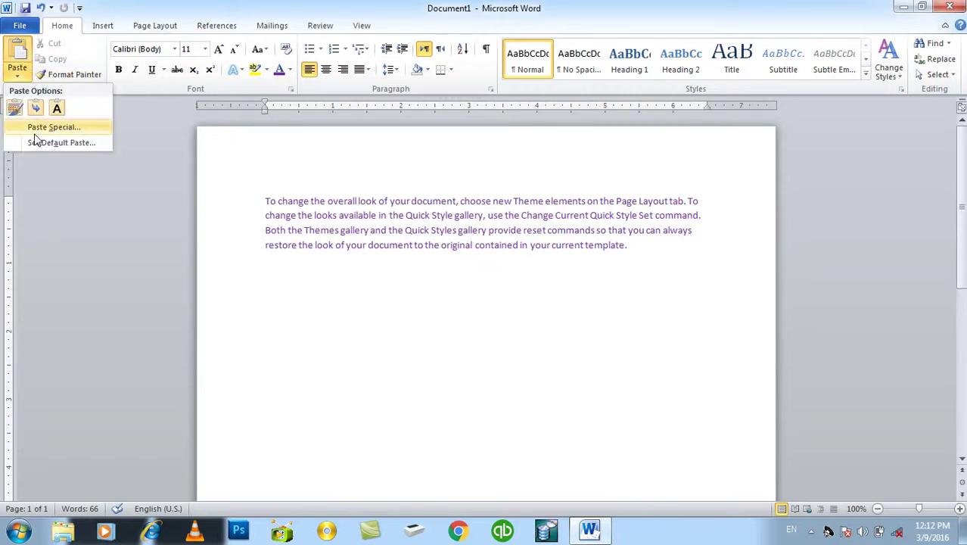
- Paste the purple paragraph through Paste Special as a Microsoft Word Document Object
left_click(34, 132)
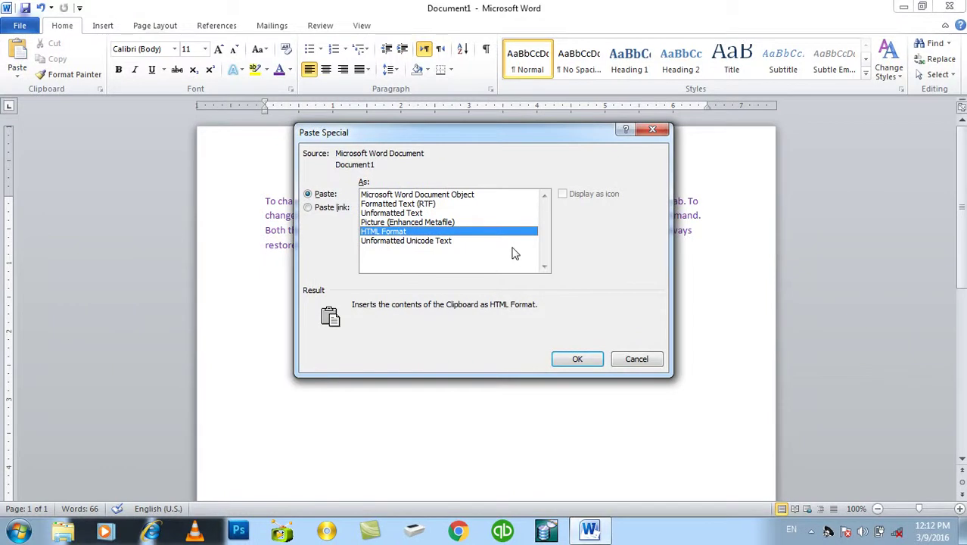
left_click(321, 210)
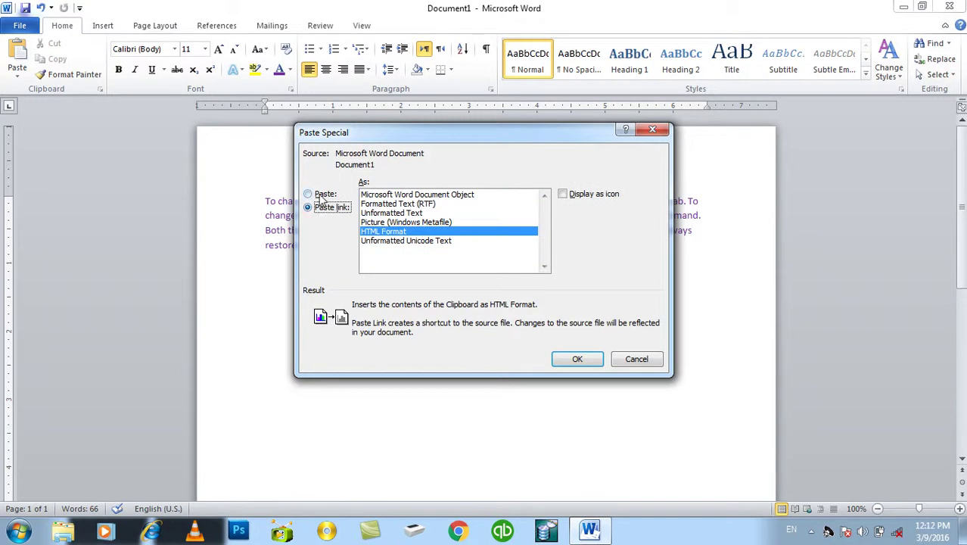
left_click(321, 195)
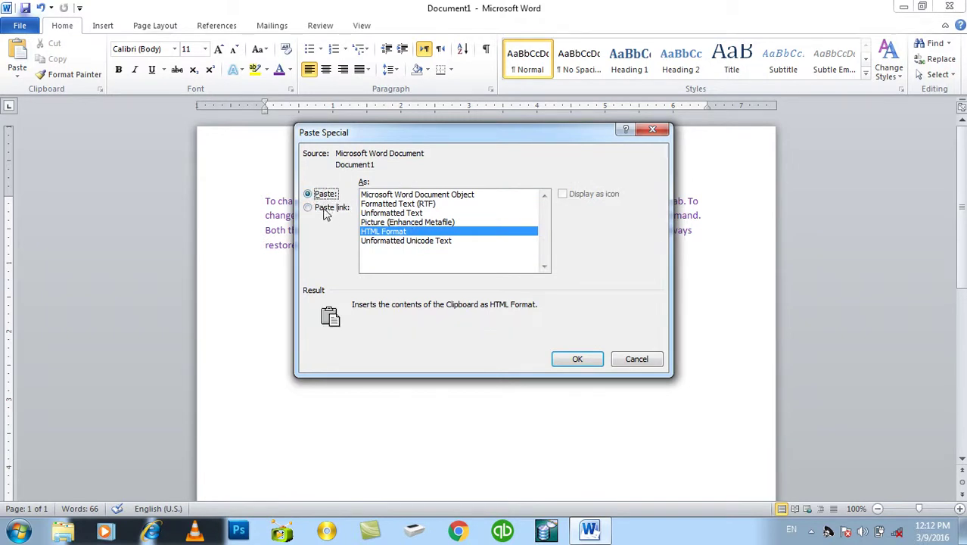
left_click(324, 211)
left_click(316, 196)
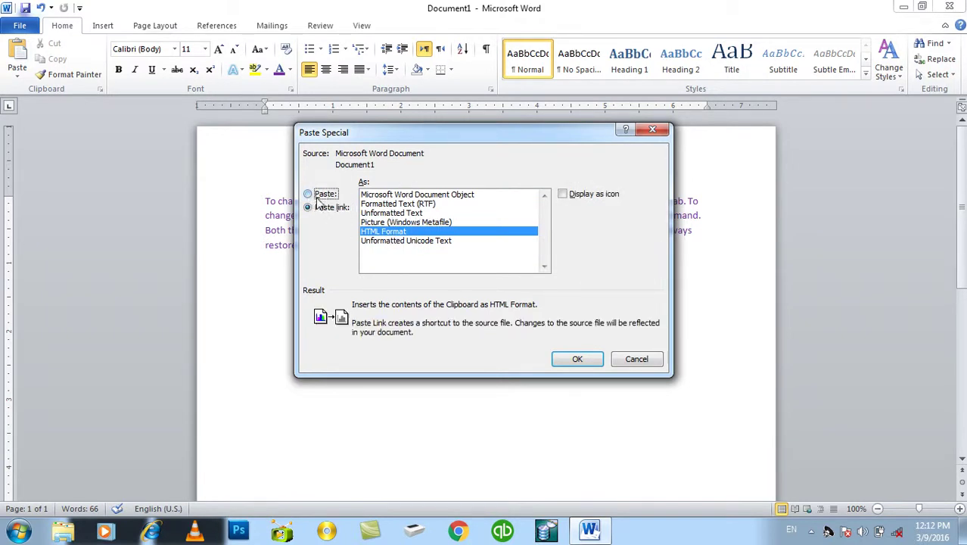
left_click(386, 196)
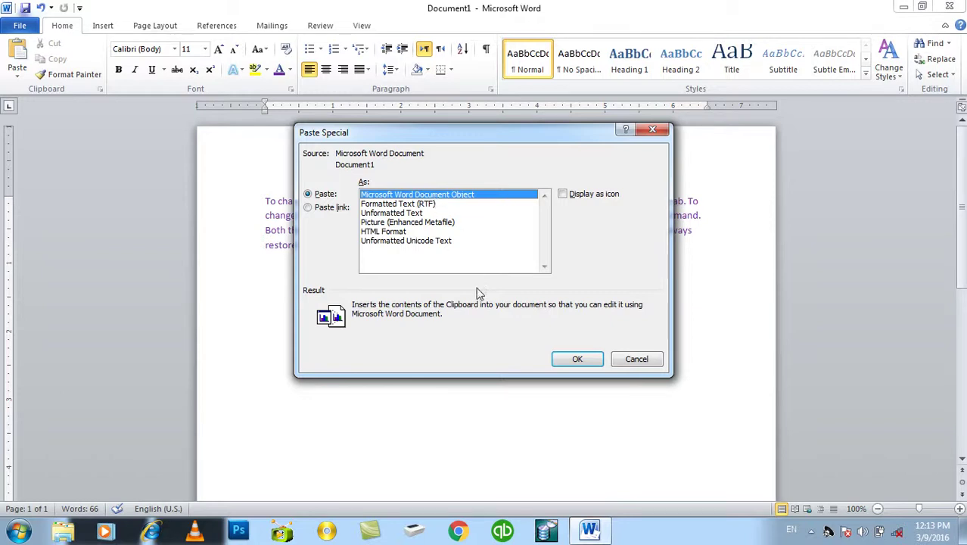
left_click(574, 357)
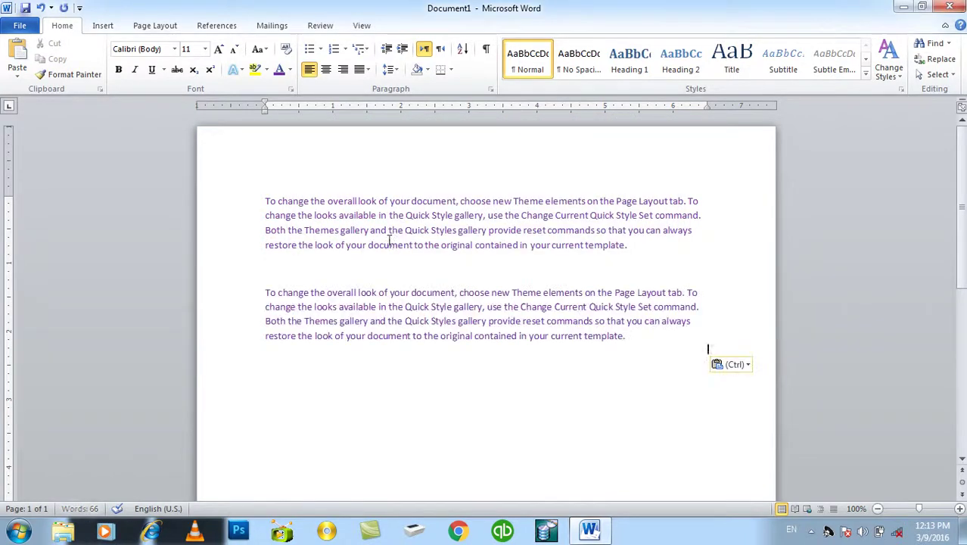
- Type 'asad asad asad' inside the embedded Word object, then delete the object
left_click(391, 298)
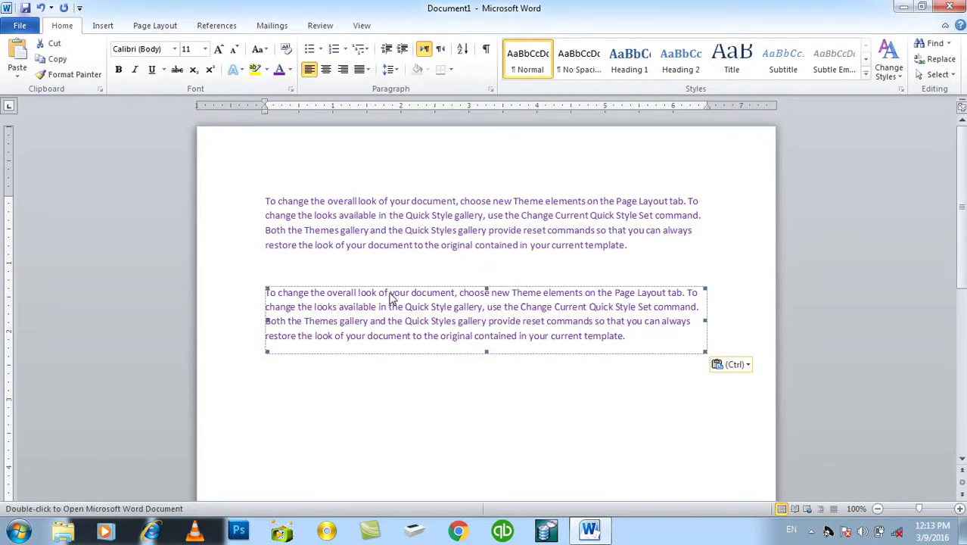
double_click(389, 306)
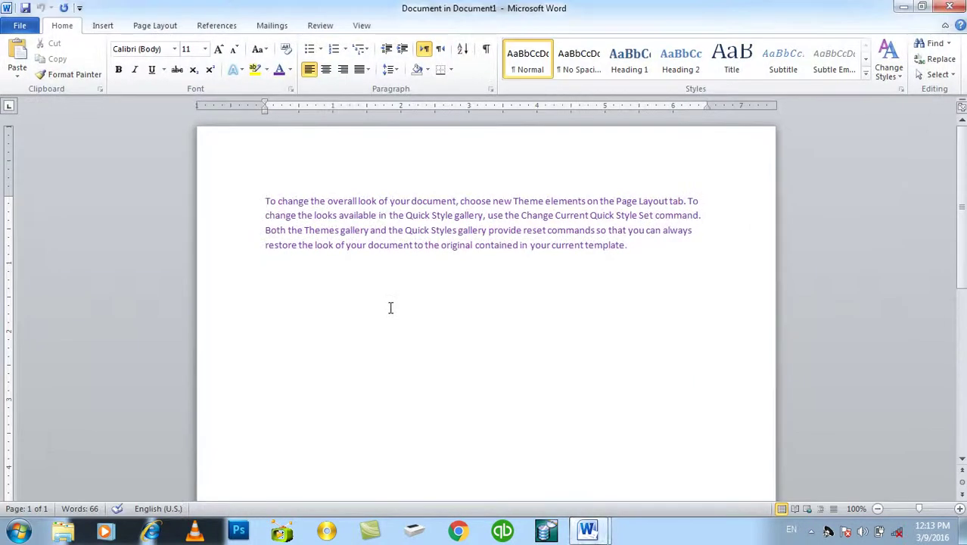
type("asad asad asad")
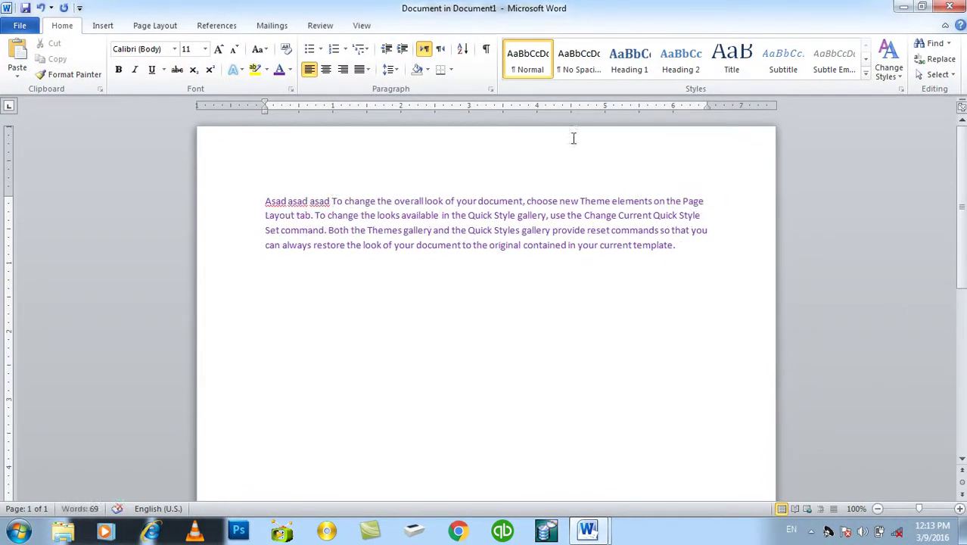
left_click(951, 6)
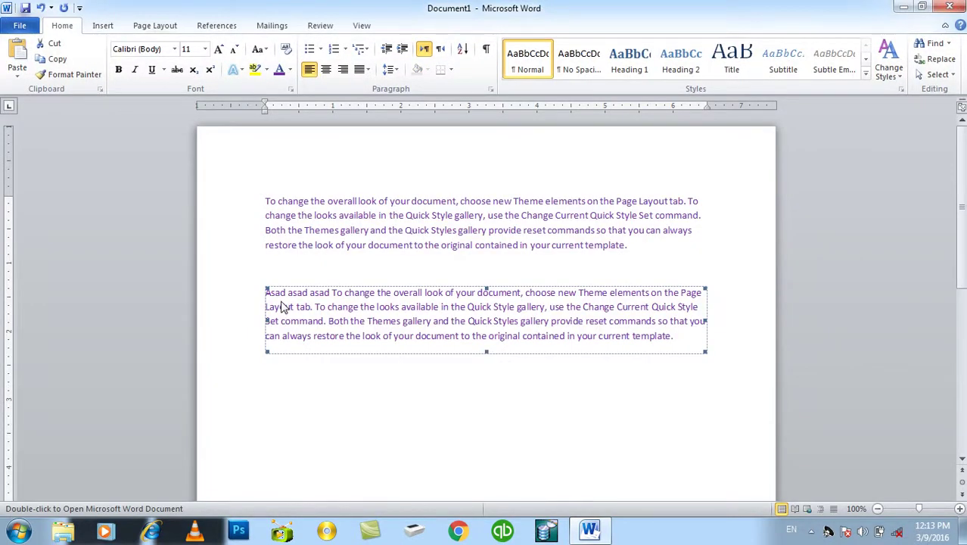
key("Delete")
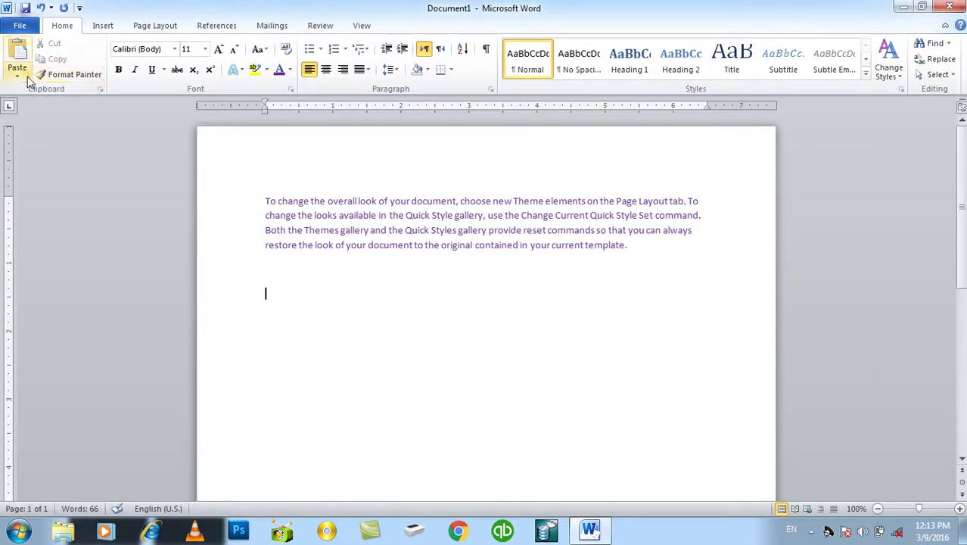
- Paste the paragraph below the original via Paste Special as Formatted Text (RTF)
left_click(17, 78)
left_click(55, 124)
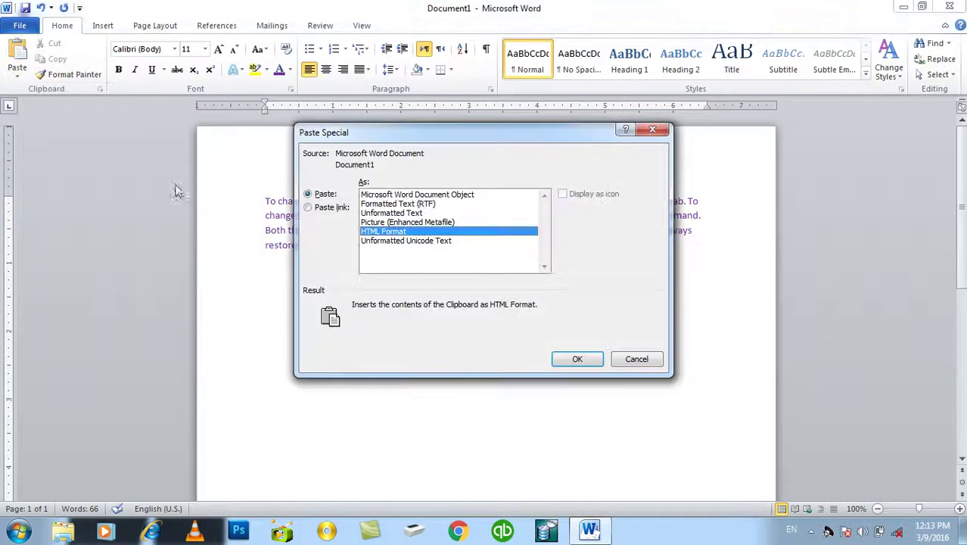
left_click(395, 205)
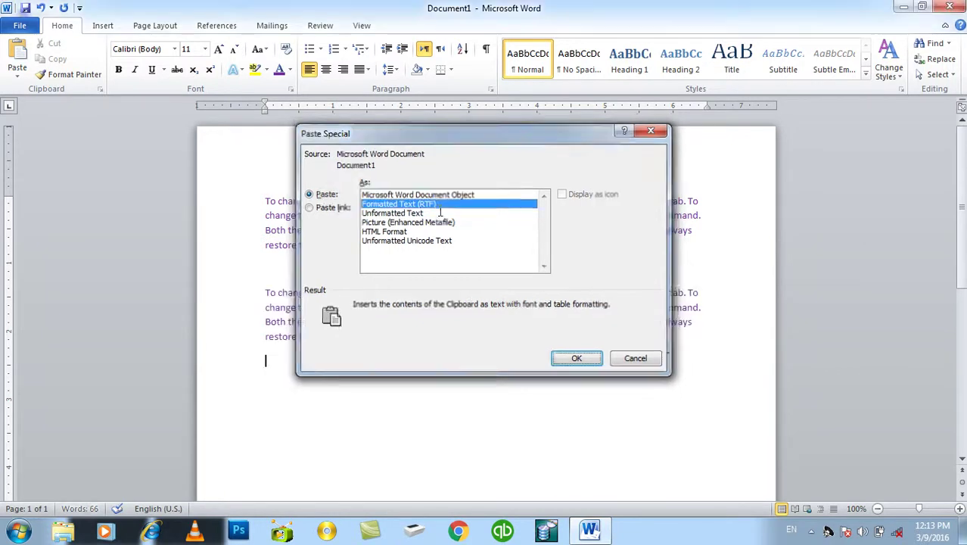
key("Return")
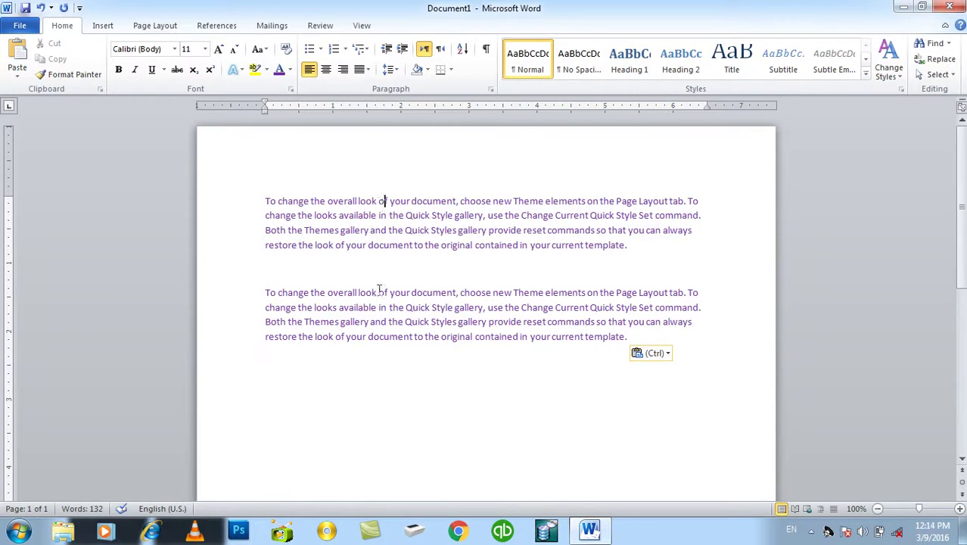
left_click(373, 308)
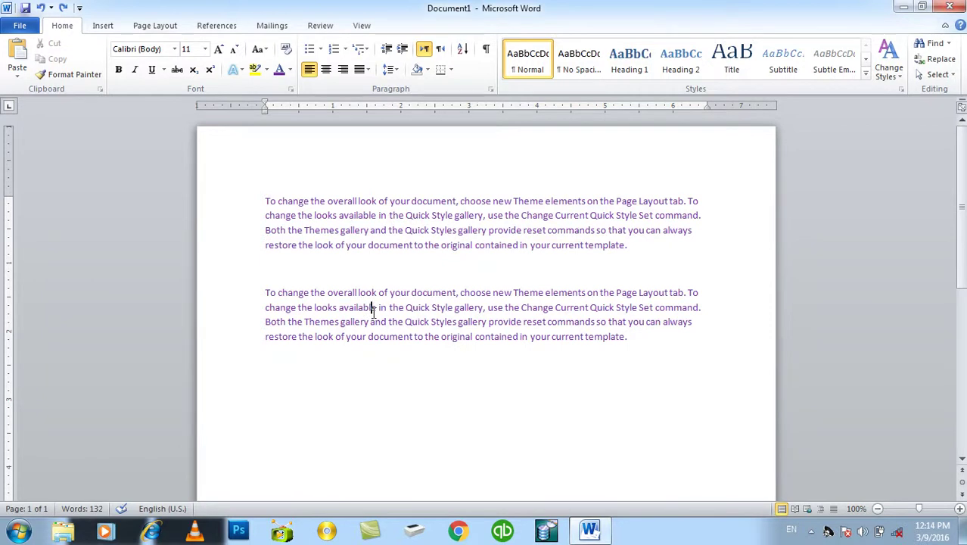
- Undo the RTF copy, paste the paragraph as Unformatted Text, then undo that paste
key("ctrl+z")
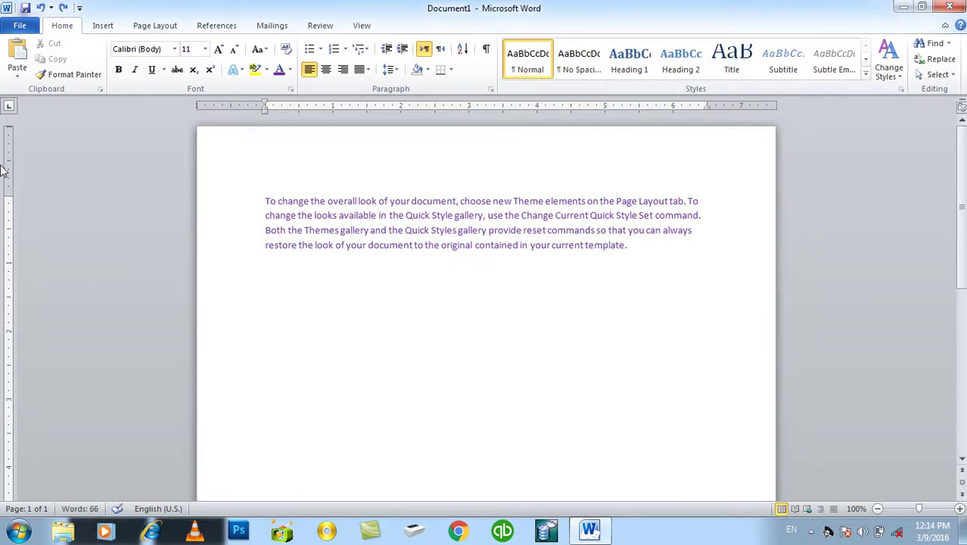
left_click(19, 72)
left_click(45, 128)
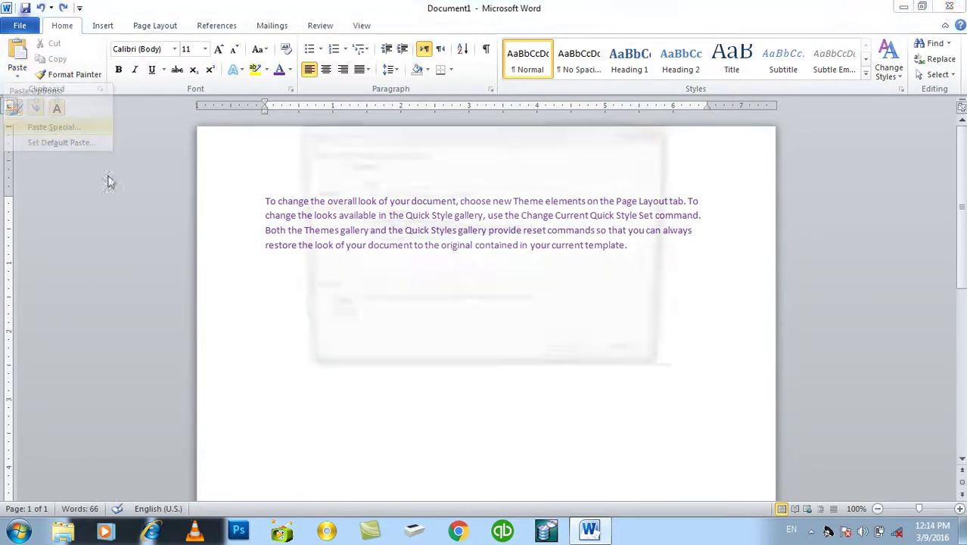
left_click(373, 221)
left_click(372, 214)
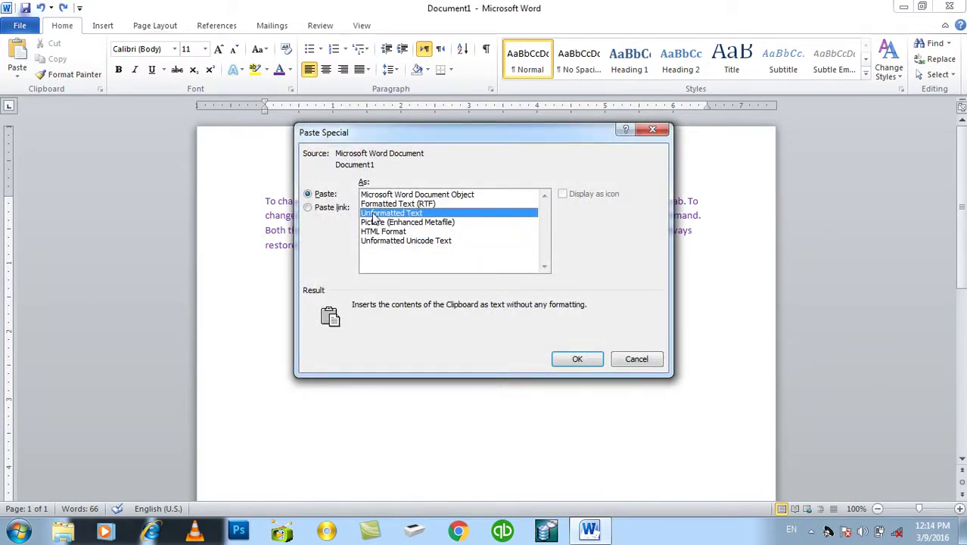
double_click(373, 214)
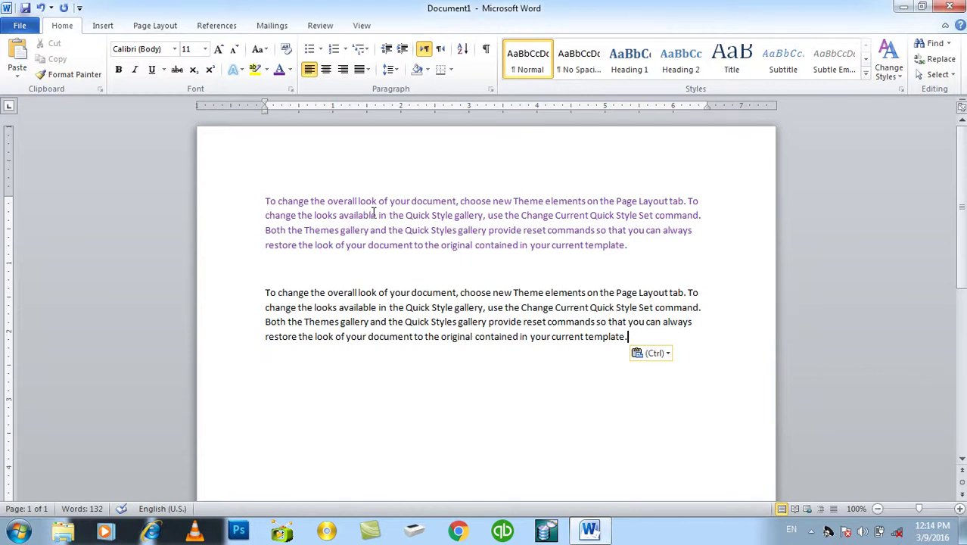
key("ctrl+z")
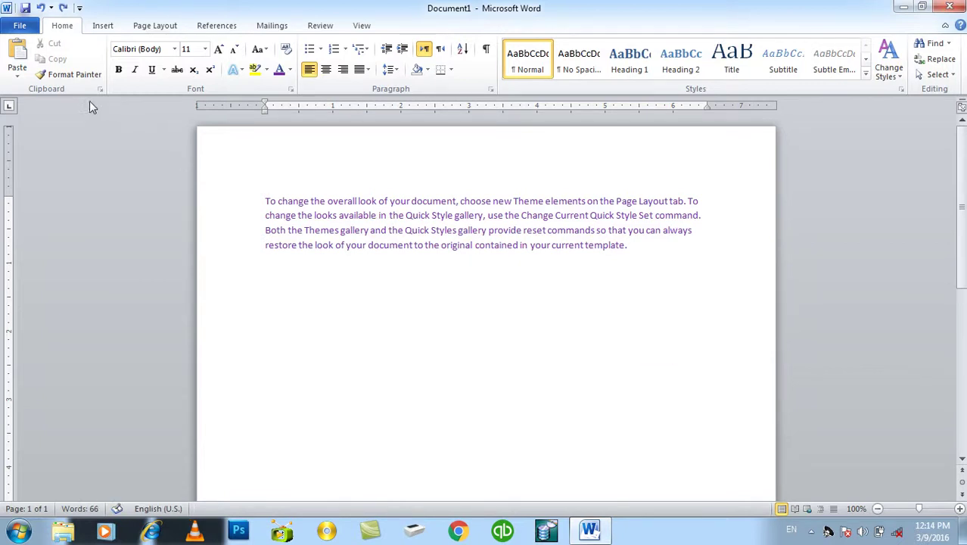
left_click(21, 78)
left_click(46, 127)
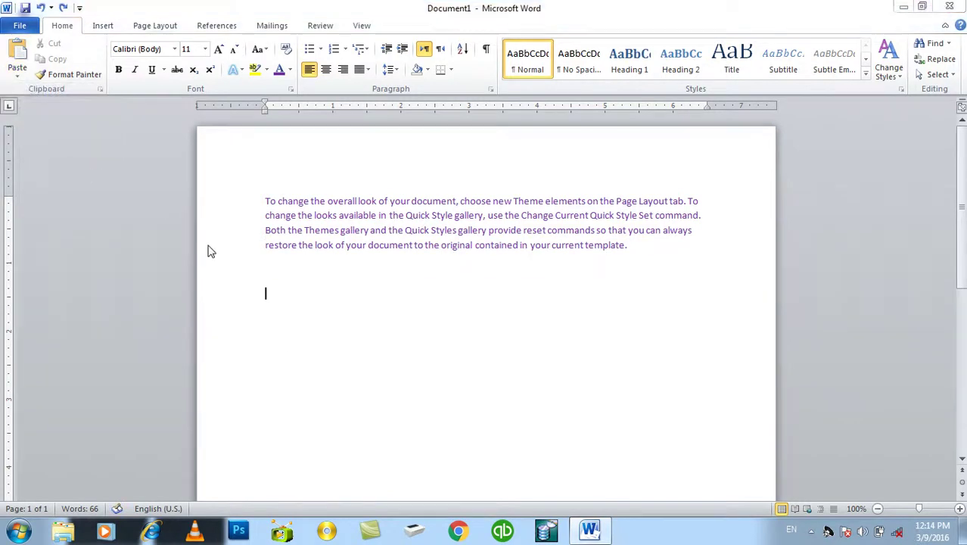
left_click(362, 225)
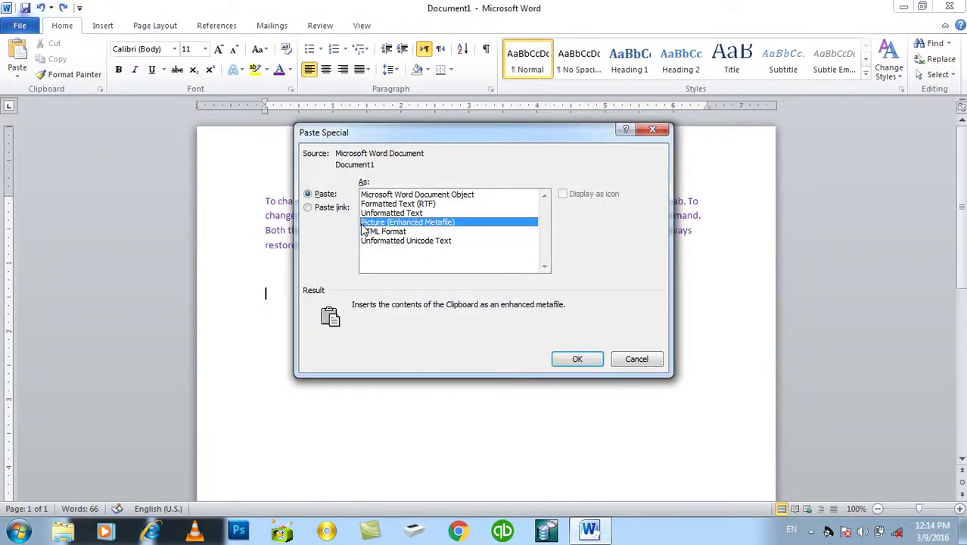
double_click(362, 223)
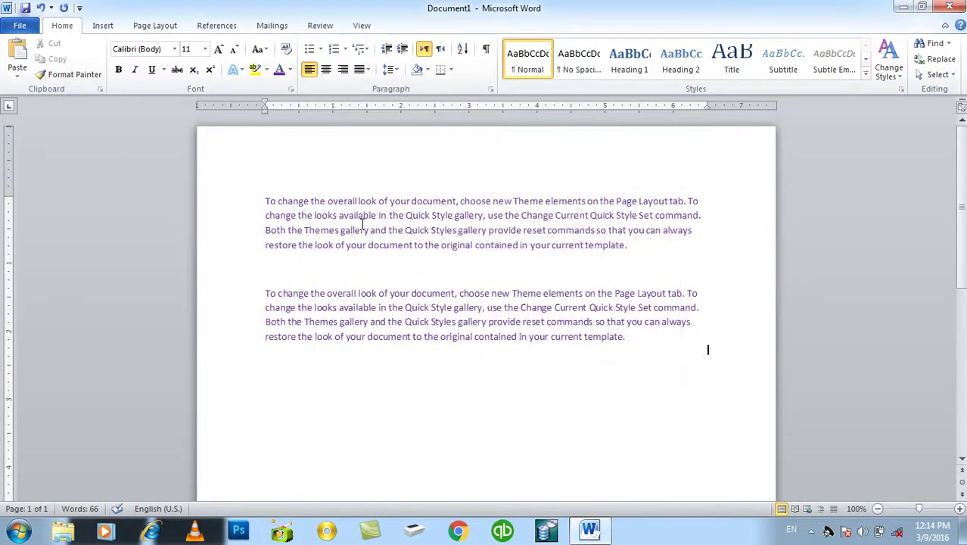
left_click(365, 335)
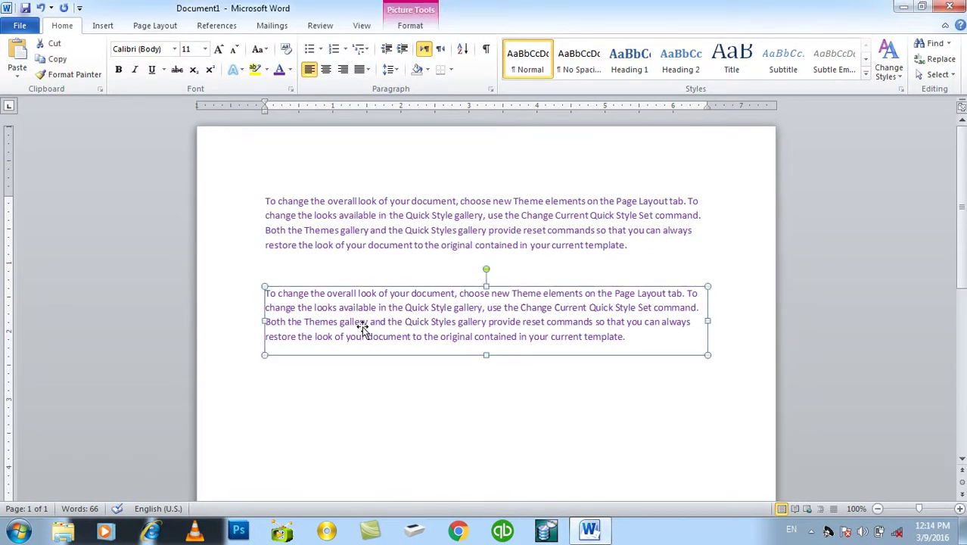
double_click(363, 328)
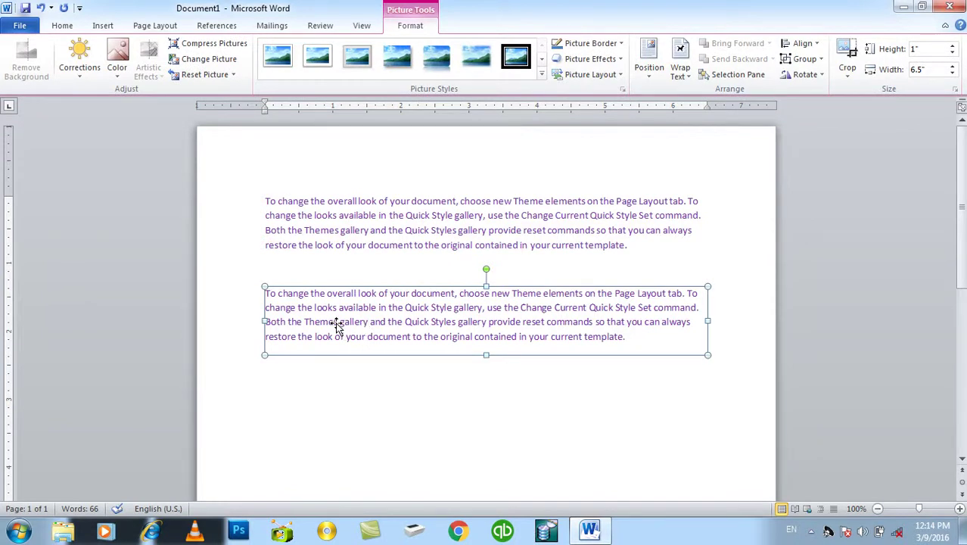
key("Delete")
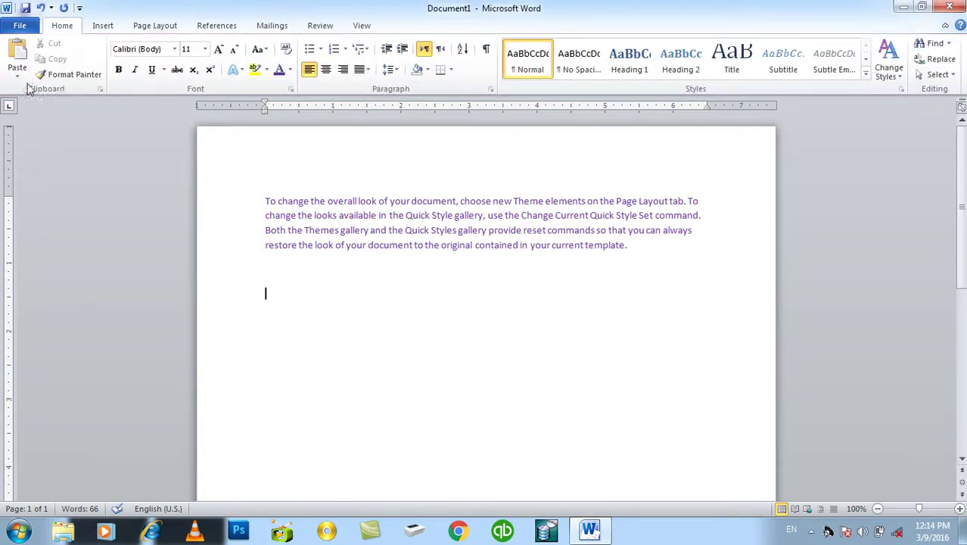
left_click(17, 75)
- Paste the paragraph in HTML Format, then undo it
left_click(34, 128)
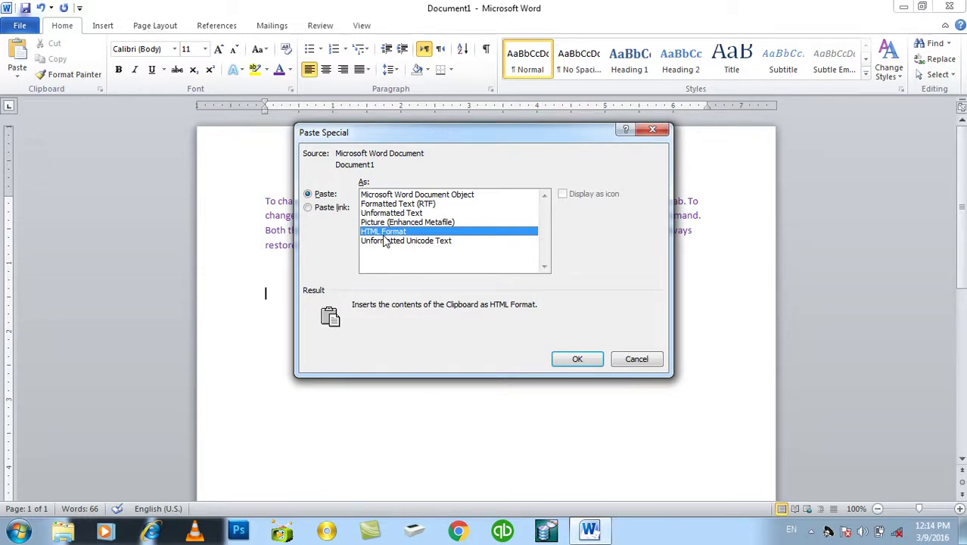
double_click(384, 234)
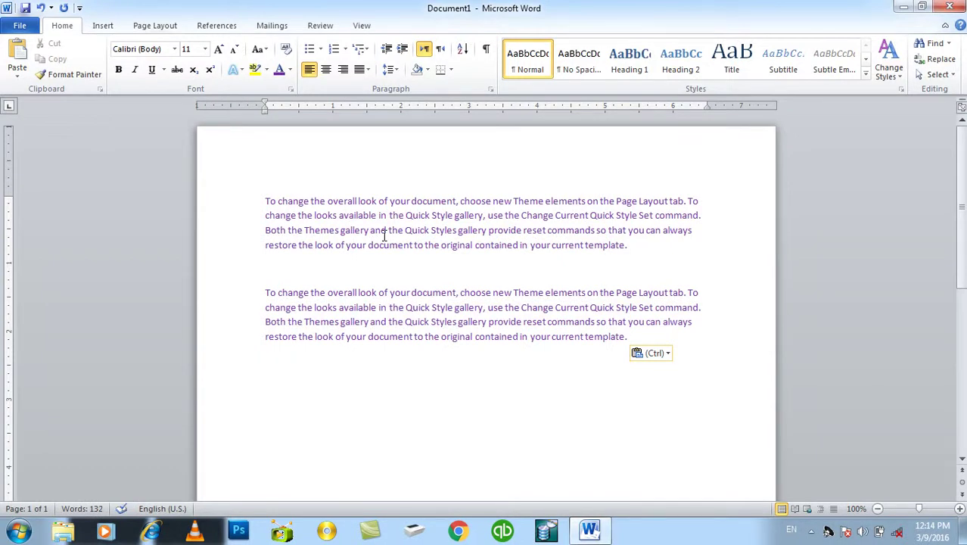
key("ctrl+z")
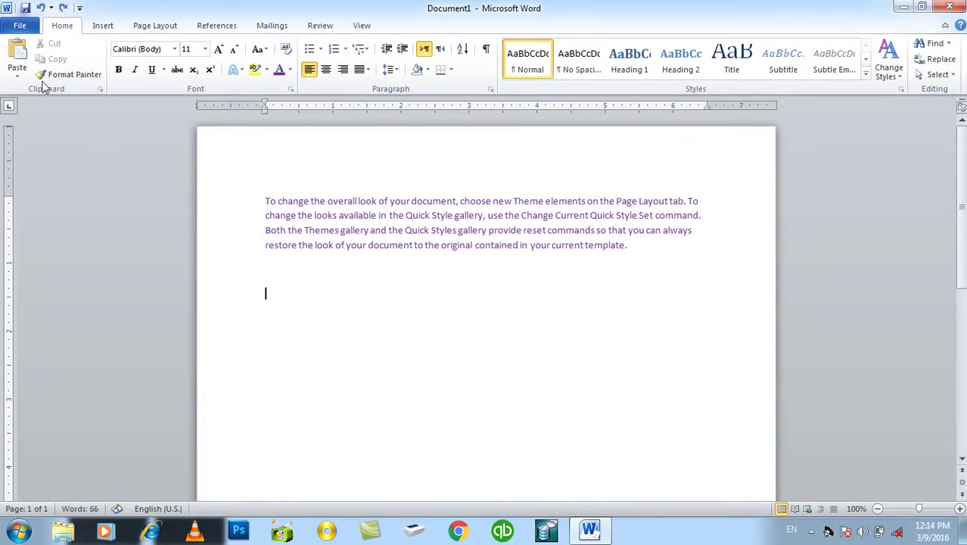
- Paste the paragraph as Unformatted Unicode Text, then undo it
left_click(17, 70)
left_click(55, 128)
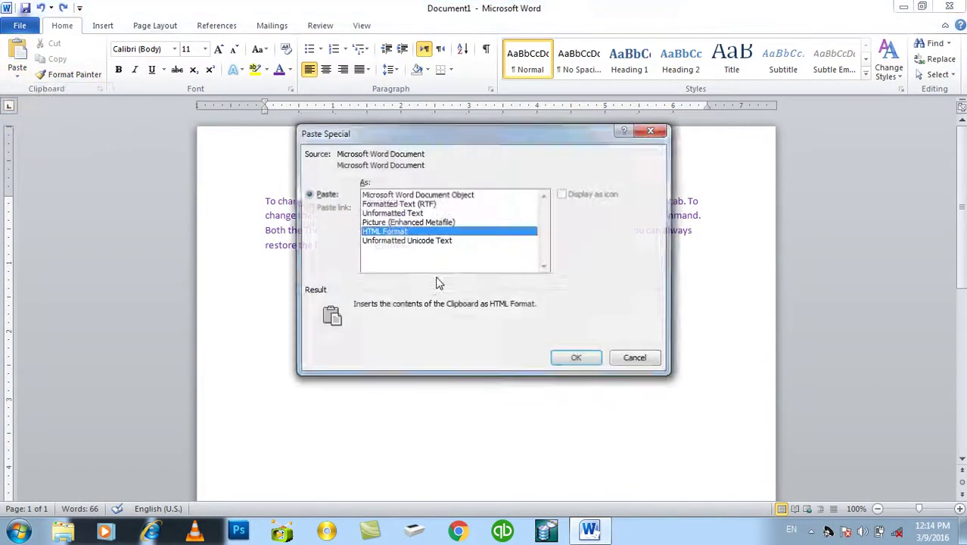
left_click(402, 243)
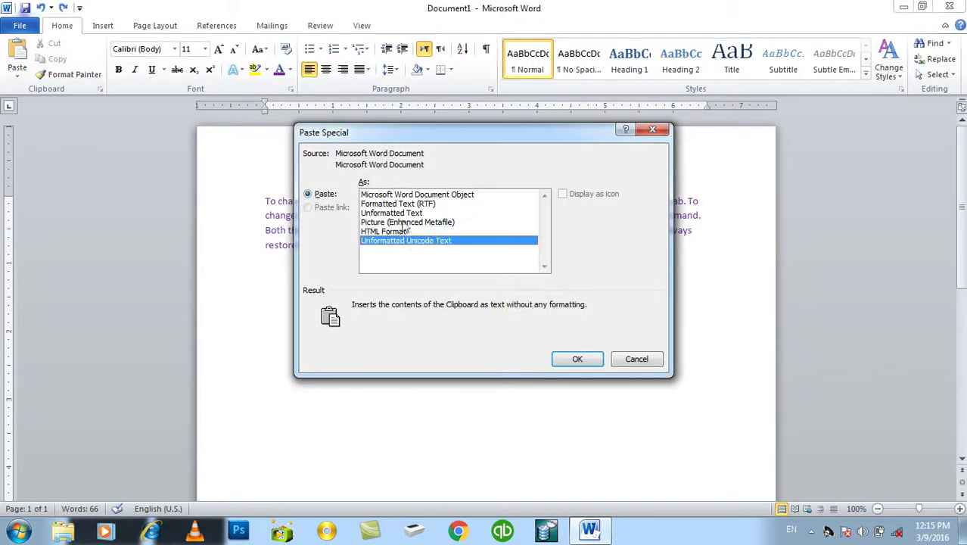
key("Return")
double_click(497, 324)
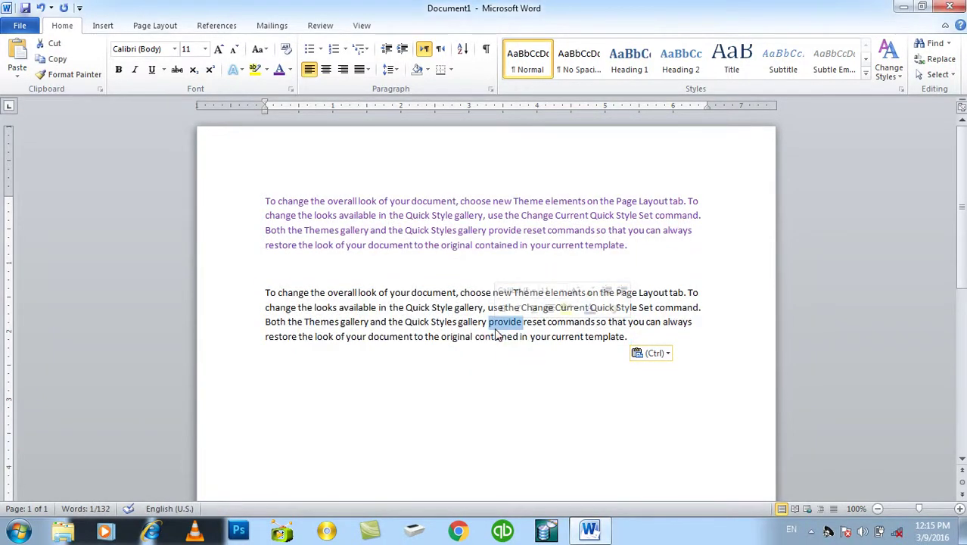
key("ctrl+z")
key("ctrl+z")
- Cancel out of Paste Special and select the whole purple paragraph
left_click(17, 80)
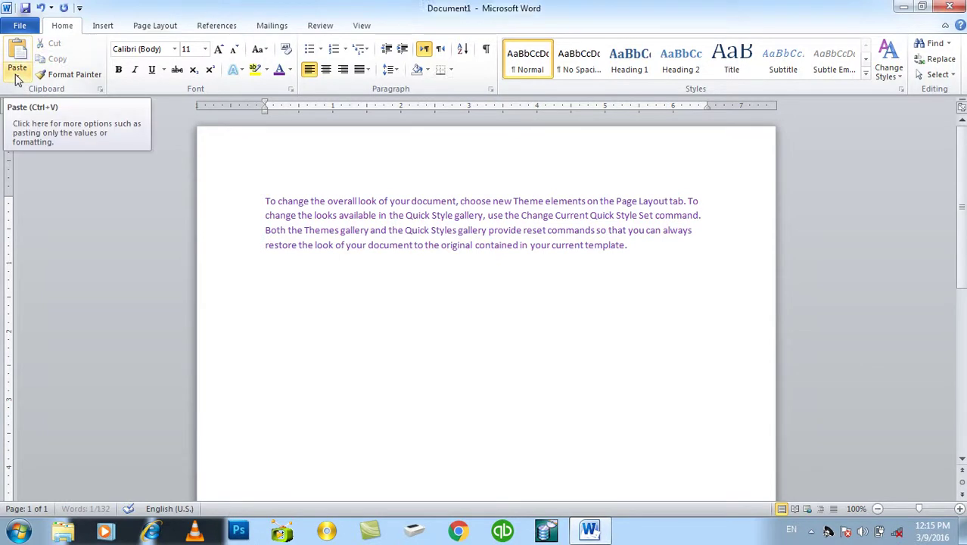
left_click(35, 125)
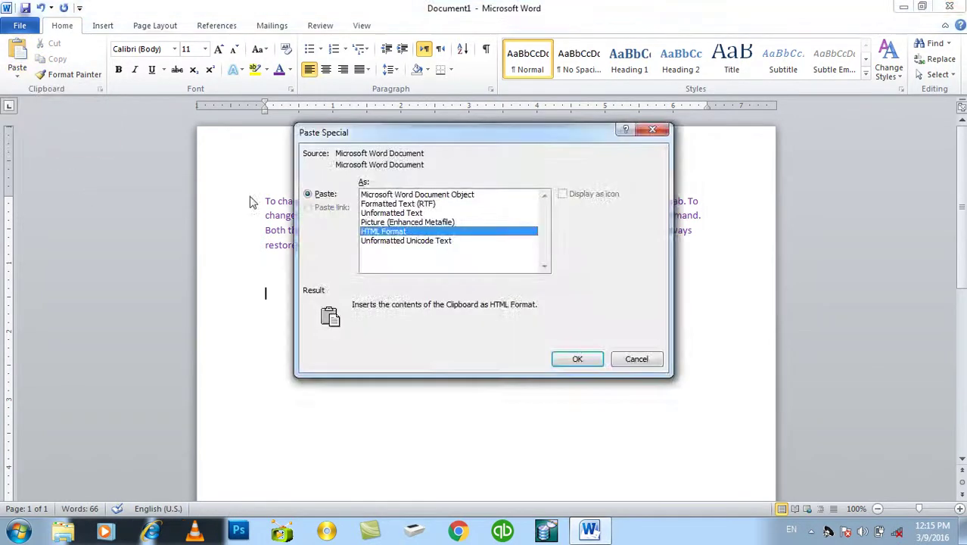
left_click(653, 362)
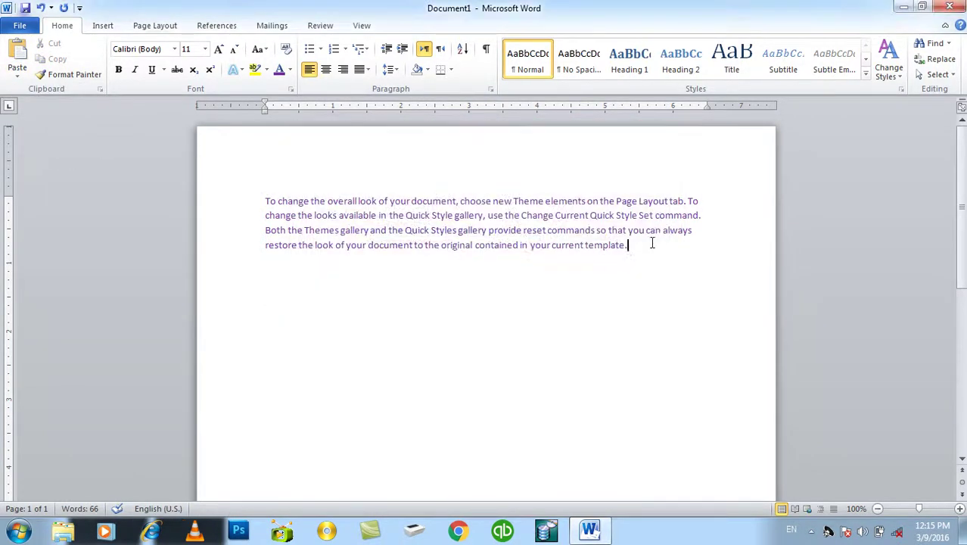
left_click_drag(660, 243, 240, 187)
- Copy the paragraph and paste a linked copy below it as a Microsoft Word Document Object
left_click(54, 59)
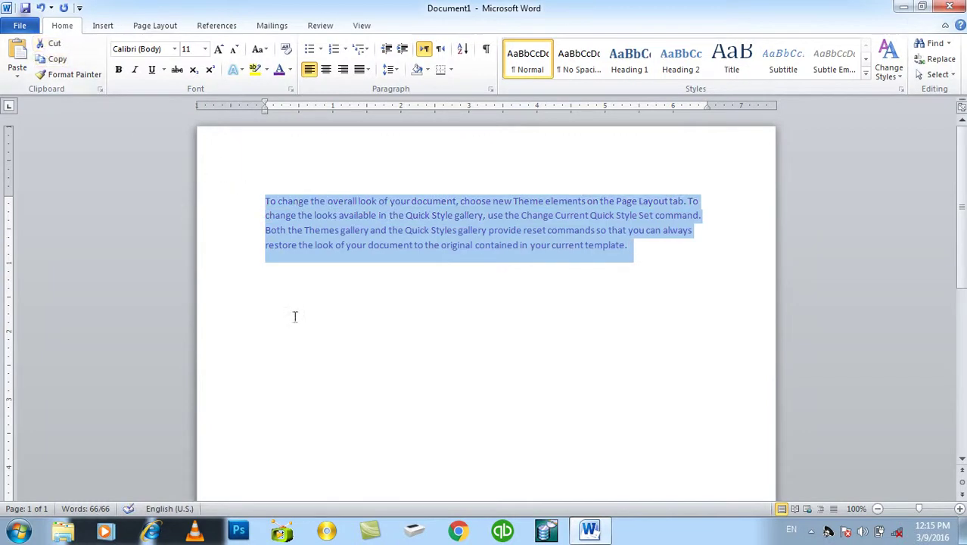
left_click(294, 314)
left_click(17, 78)
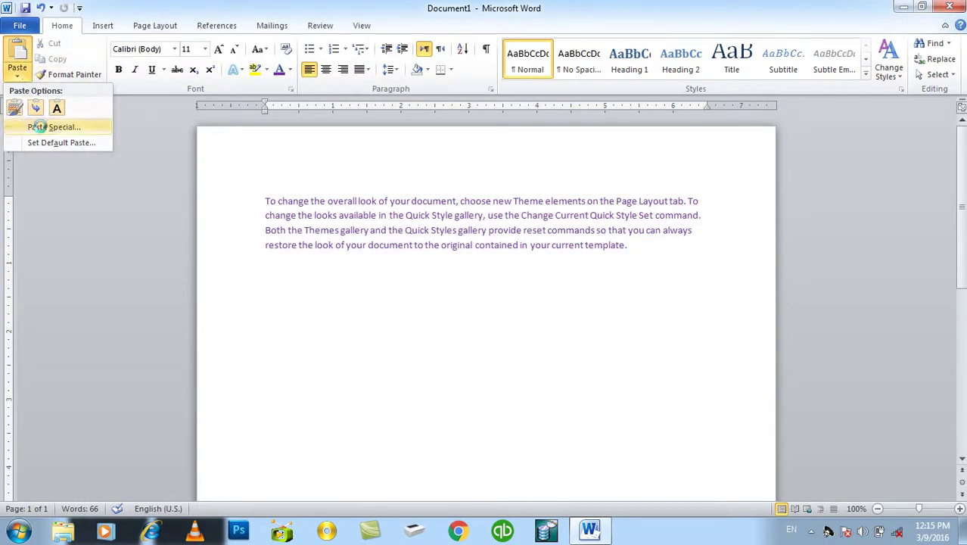
left_click(38, 127)
left_click(318, 208)
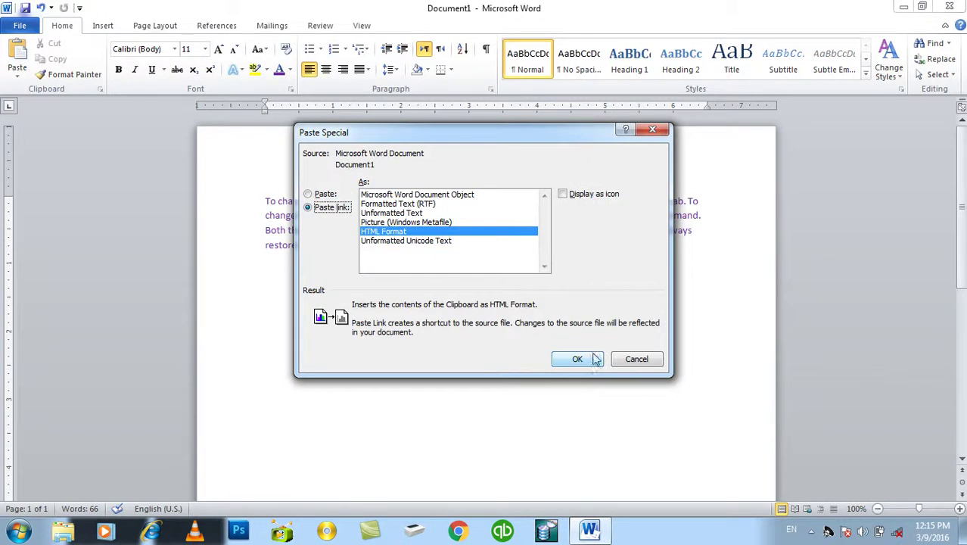
left_click(402, 196)
left_click(402, 221)
left_click(402, 232)
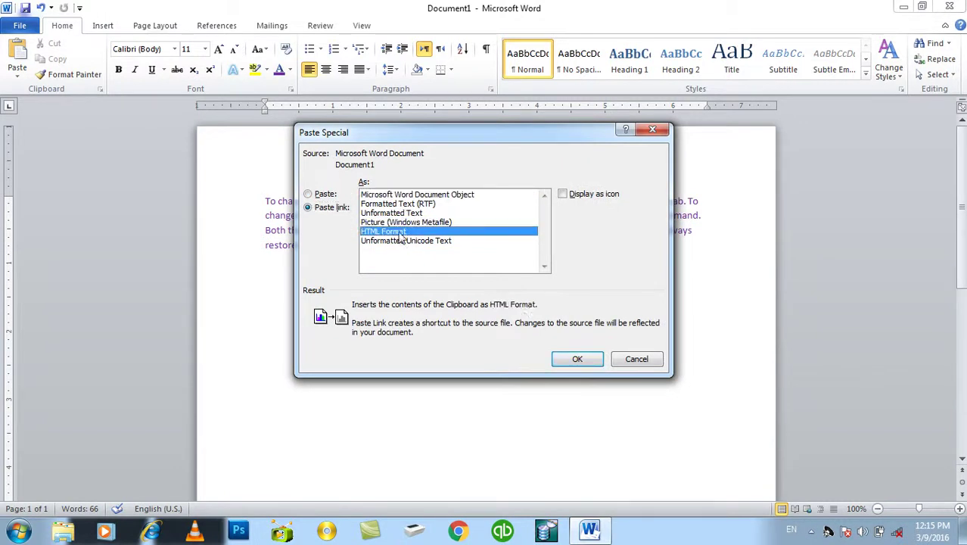
left_click(423, 204)
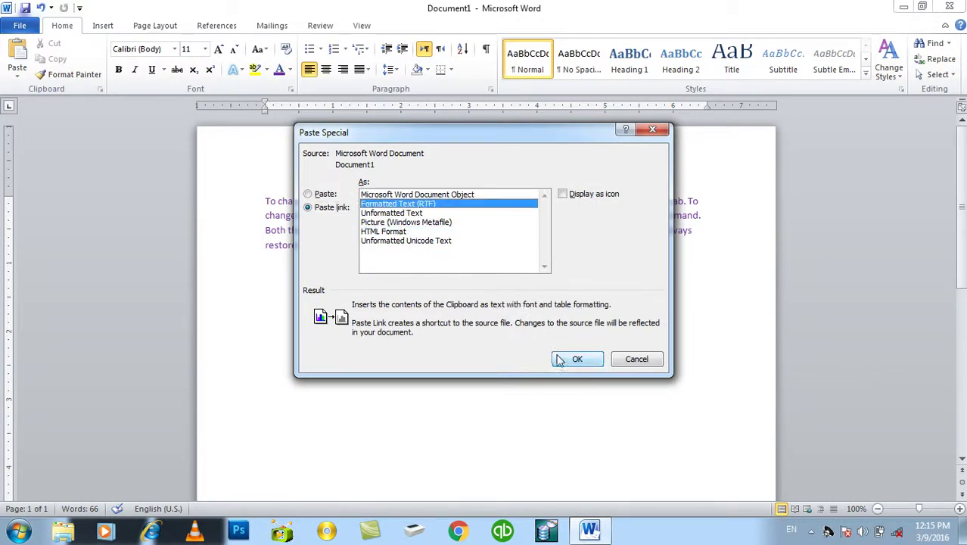
left_click(414, 195)
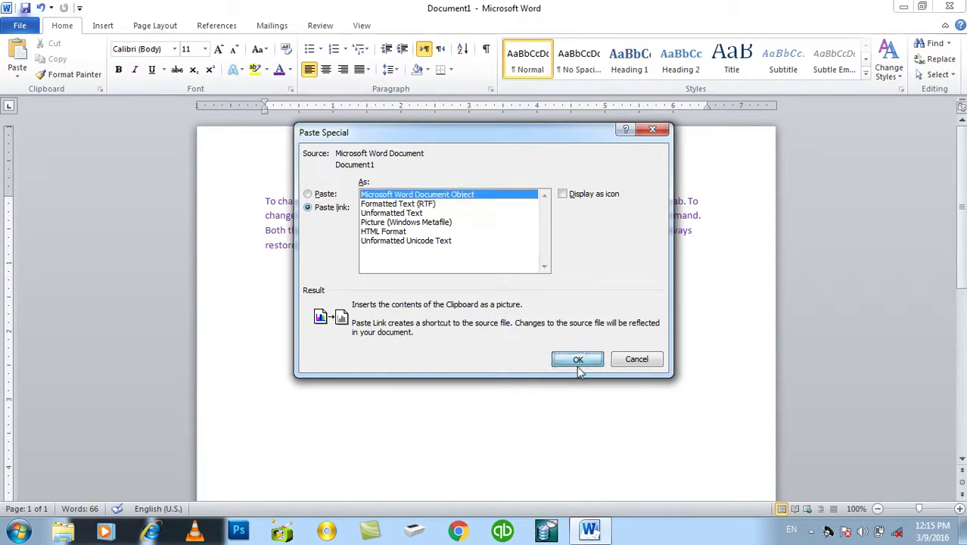
left_click(577, 362)
- Bold the phrase from 'available' to 'gallery' in the original paragraph
left_click(426, 245)
type("sdfsadfsadf")
left_click(461, 394)
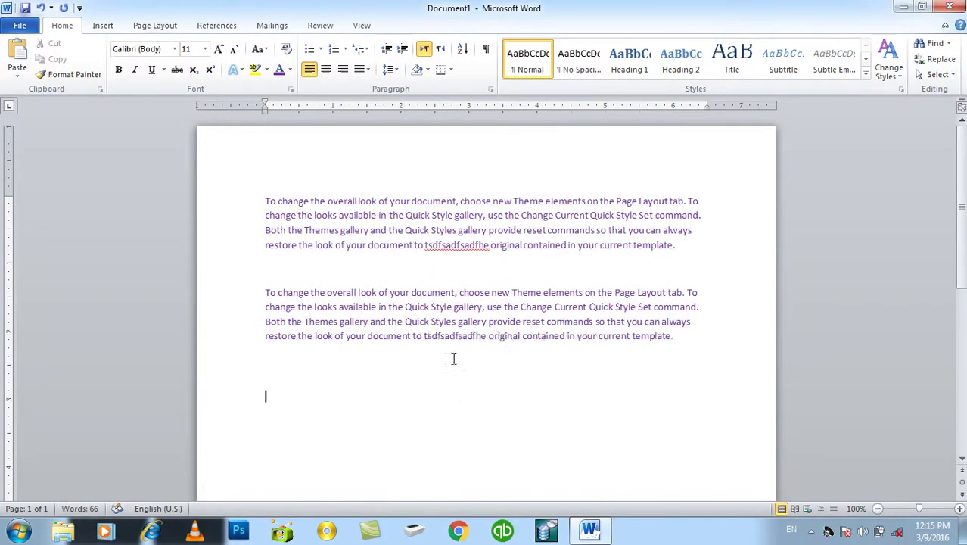
left_click_drag(463, 232, 361, 215)
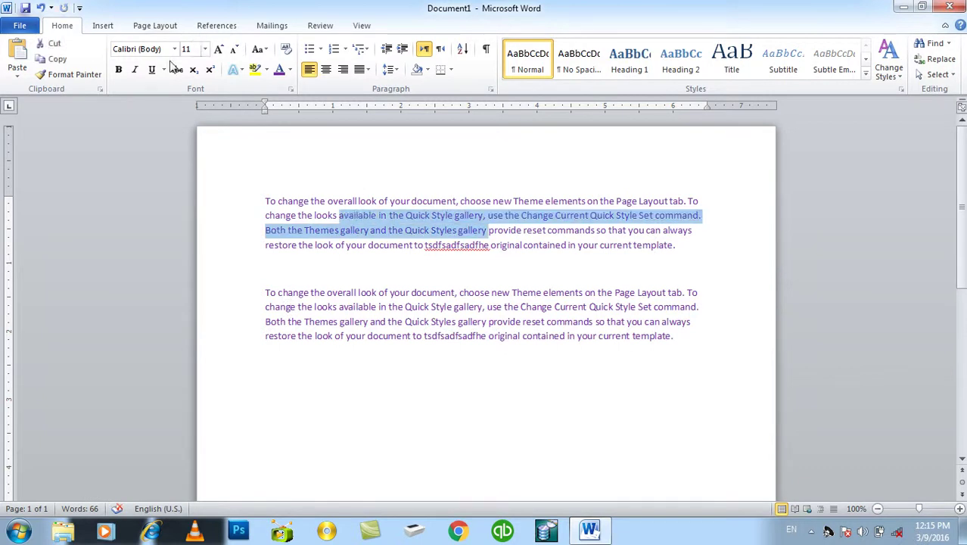
left_click(118, 69)
left_click(452, 417)
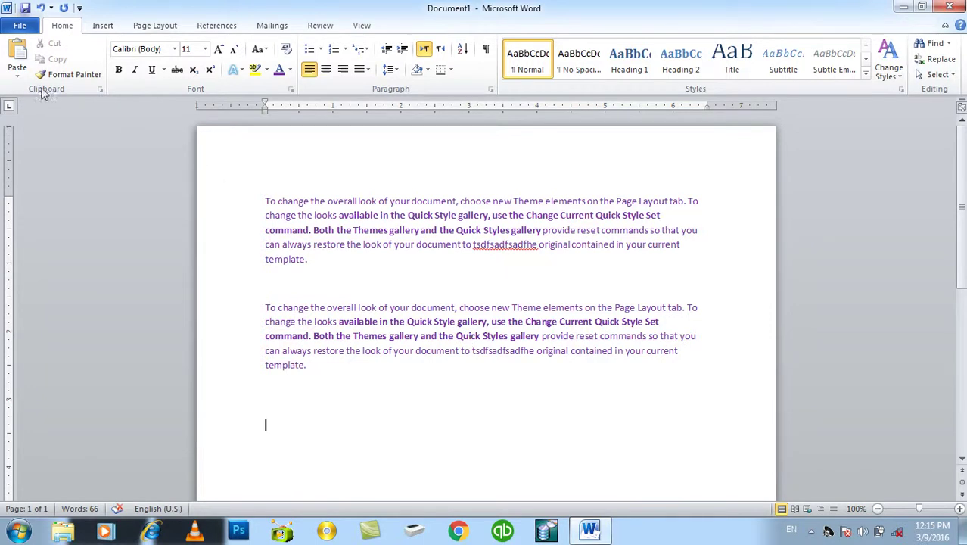
- View the Set Default Paste settings and close them without changes
left_click(16, 76)
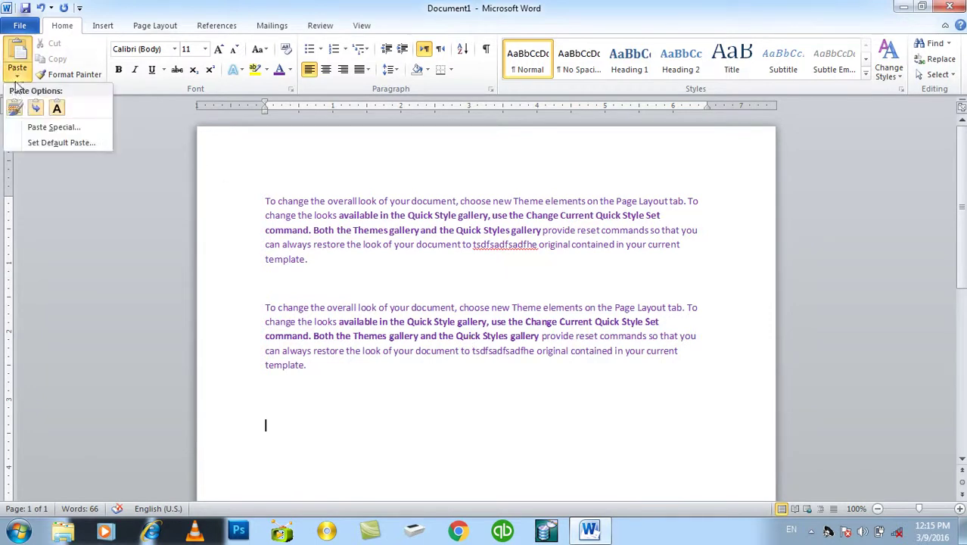
left_click(34, 148)
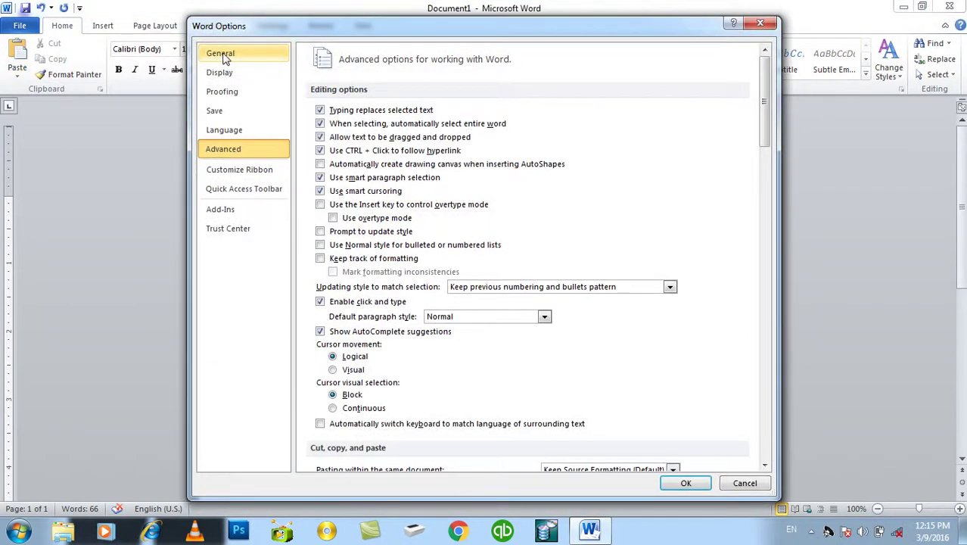
key("Escape")
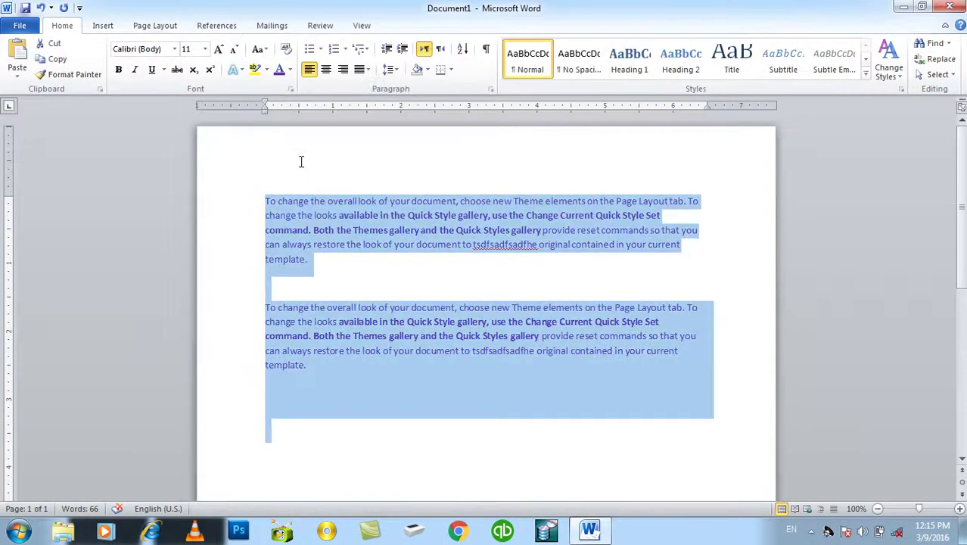
- Delete all the text and generate three sample paragraphs with =rand()
key("BackSpace")
type("=rand(")
key("Return")
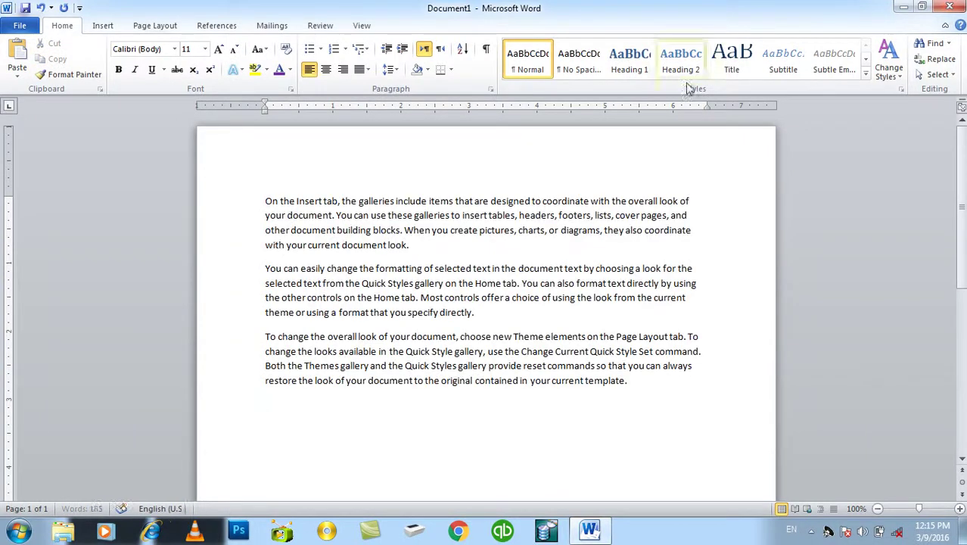
- Make the first sample paragraph bold and purple
left_click_drag(422, 244, 227, 190)
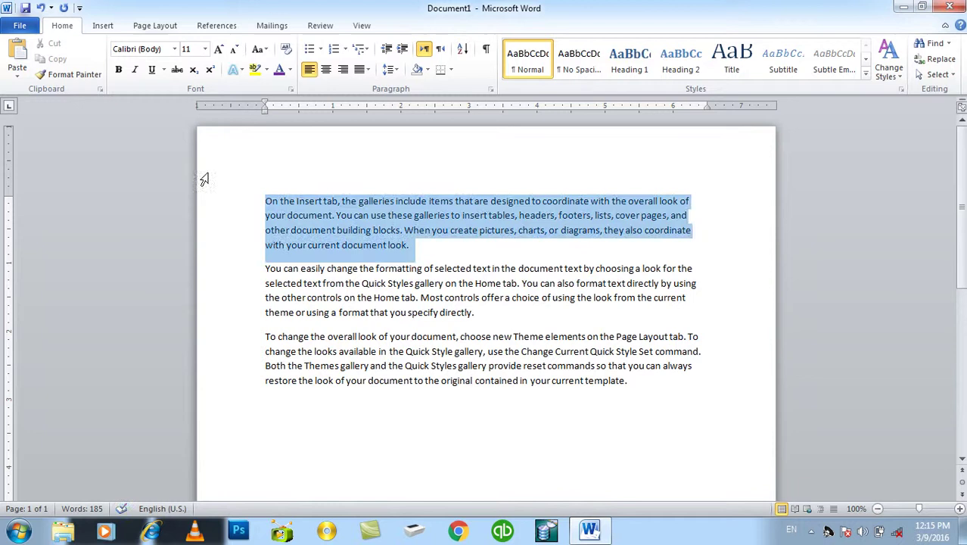
left_click(118, 68)
left_click(279, 69)
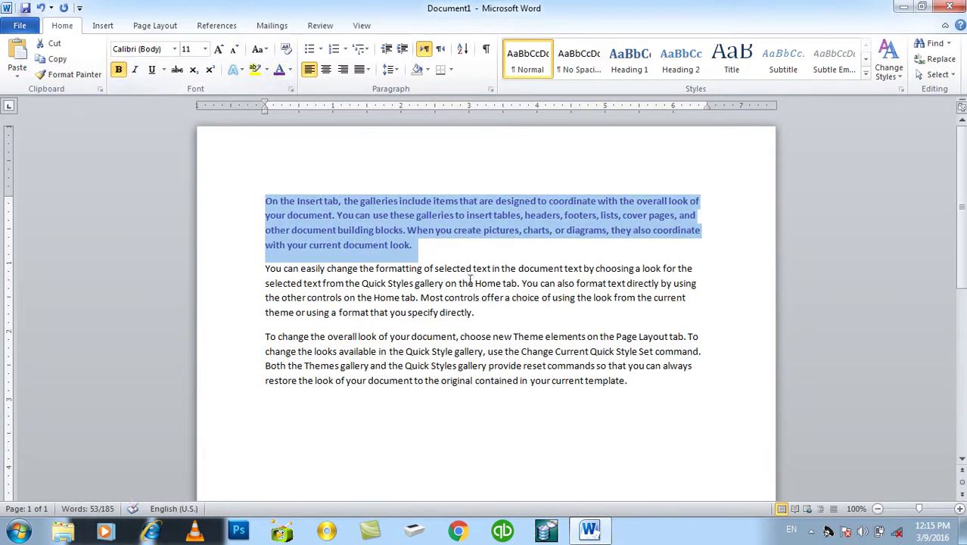
- Pick up the bold purple paragraph's formatting with Format Painter
left_click_drag(693, 384, 249, 338)
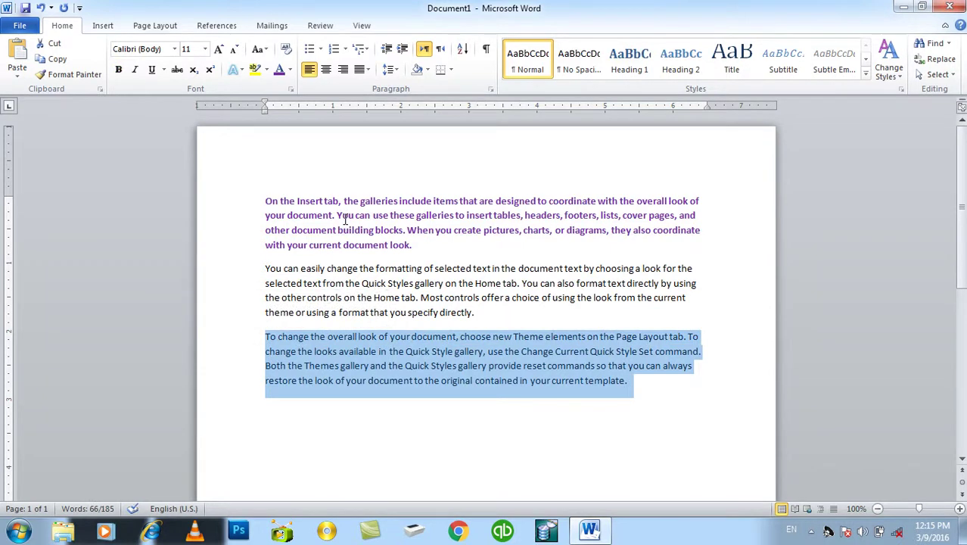
left_click_drag(375, 229, 349, 230)
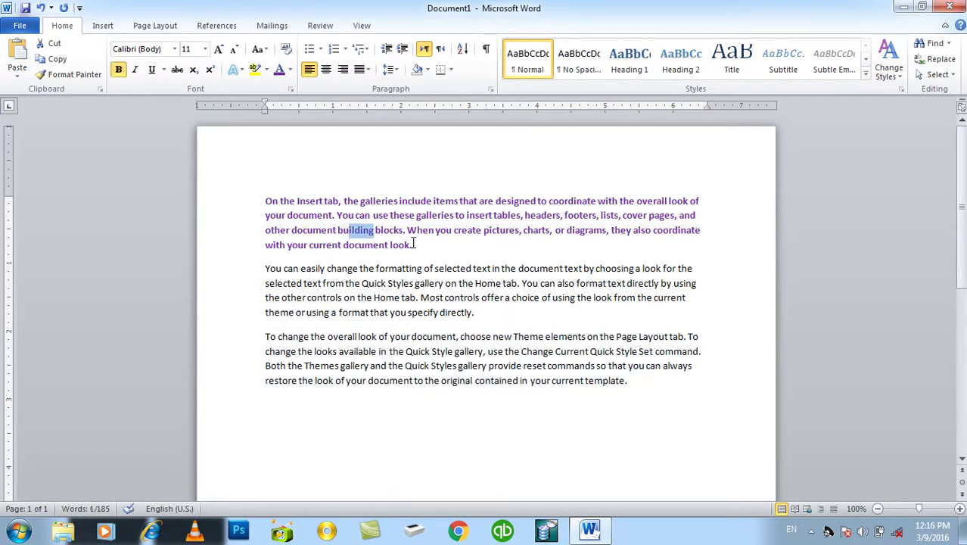
left_click(454, 246)
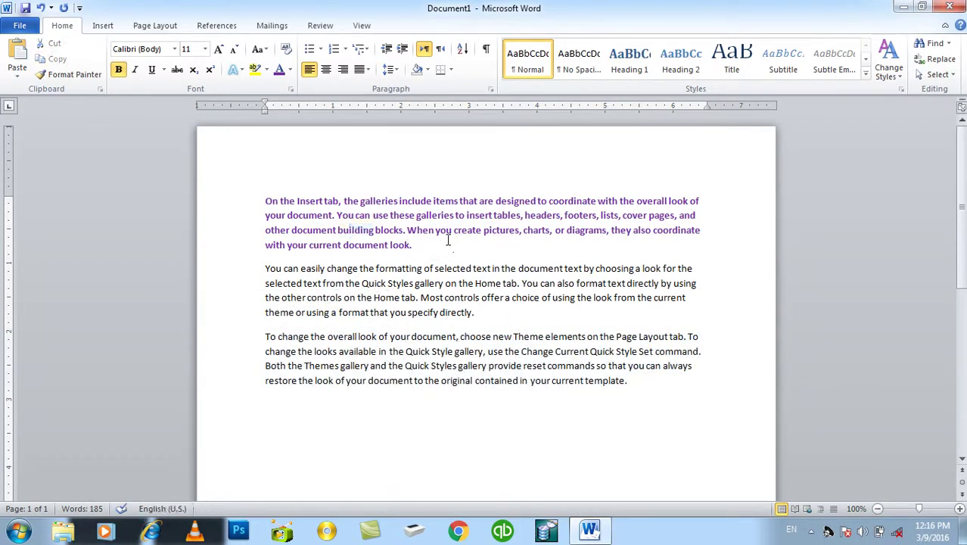
left_click(340, 215)
left_click(89, 74)
- Paint the first paragraph's bold purple formatting onto the third paragraph
left_click(90, 74)
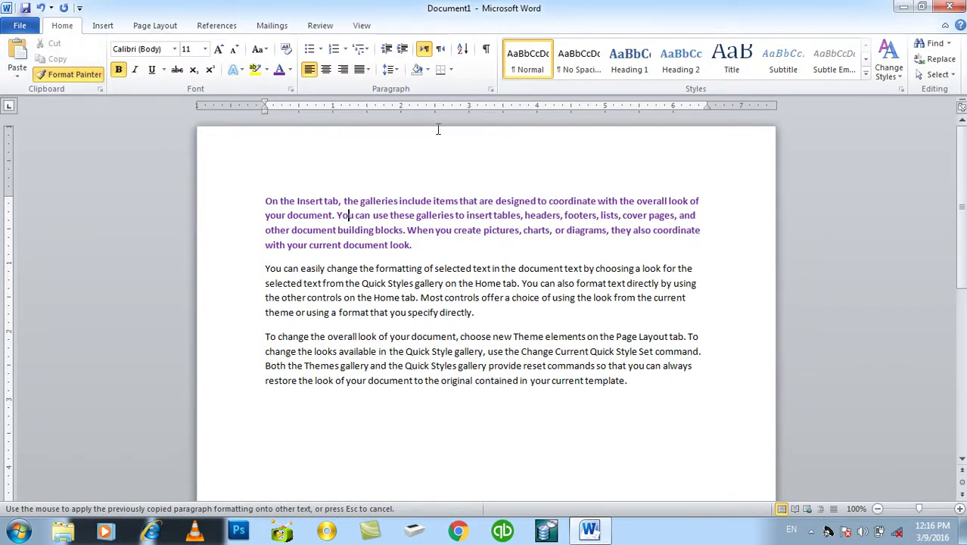
mouse_move(670, 395)
left_mouse_down()
mouse_move(327, 356)
mouse_move(264, 338)
left_mouse_up()
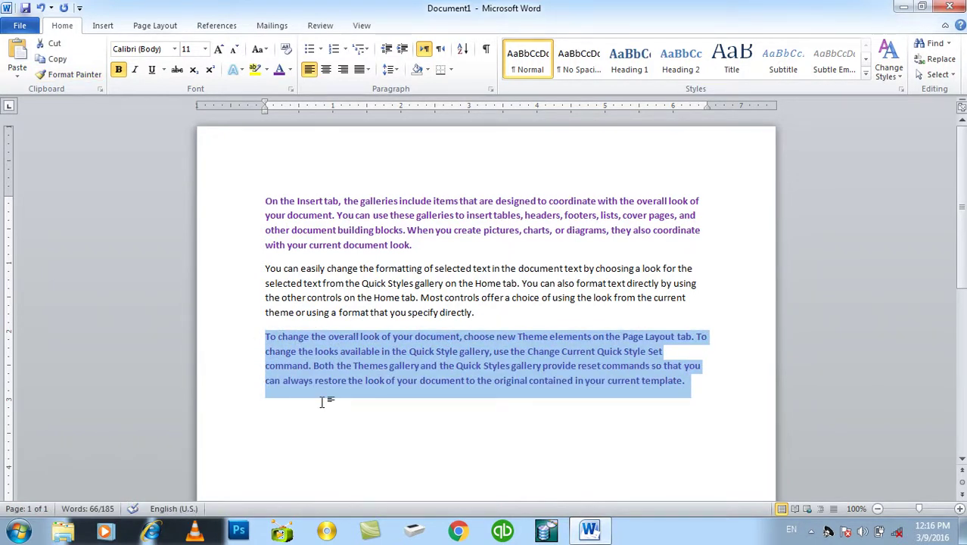
left_click(327, 296)
- Paint the second paragraph's plain formatting over the first paragraph
left_click(374, 282)
double_click(374, 282)
left_click(69, 76)
left_click_drag(422, 249, 133, 206)
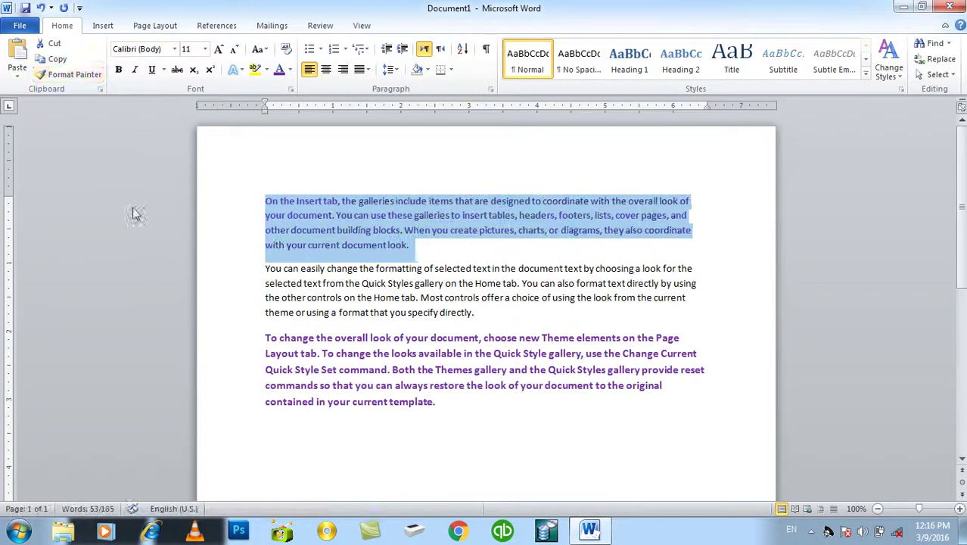
left_click(419, 283)
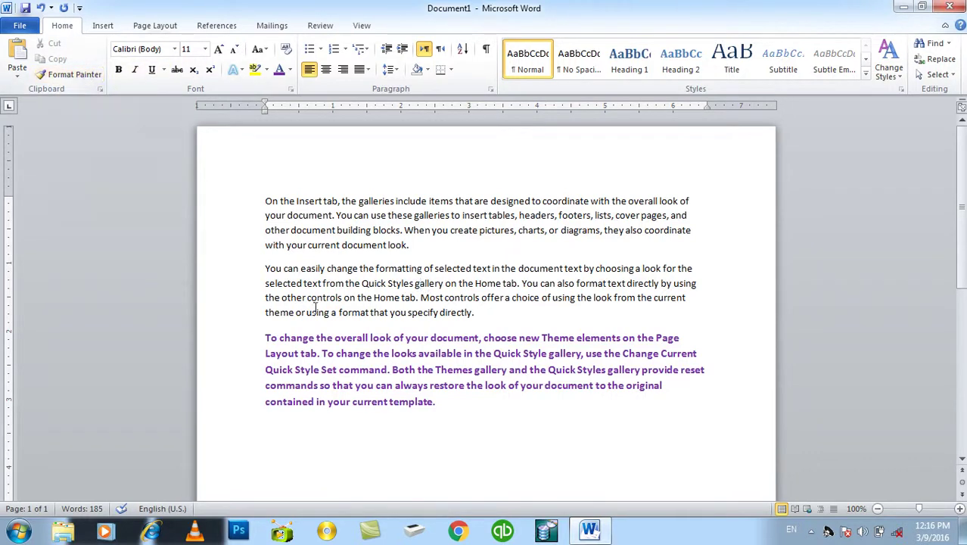
left_click_drag(465, 253, 198, 157)
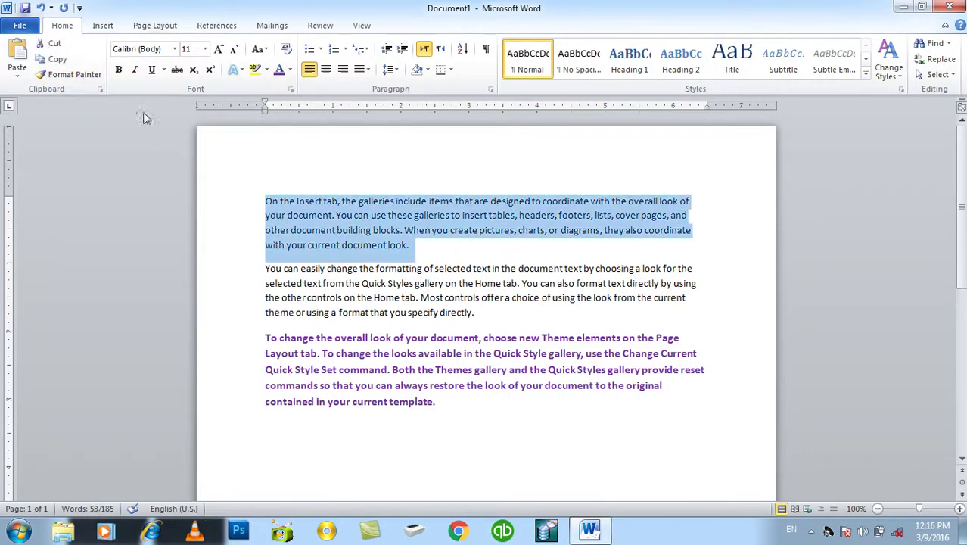
left_click(118, 69)
left_click(135, 69)
left_click(152, 70)
left_click(163, 70)
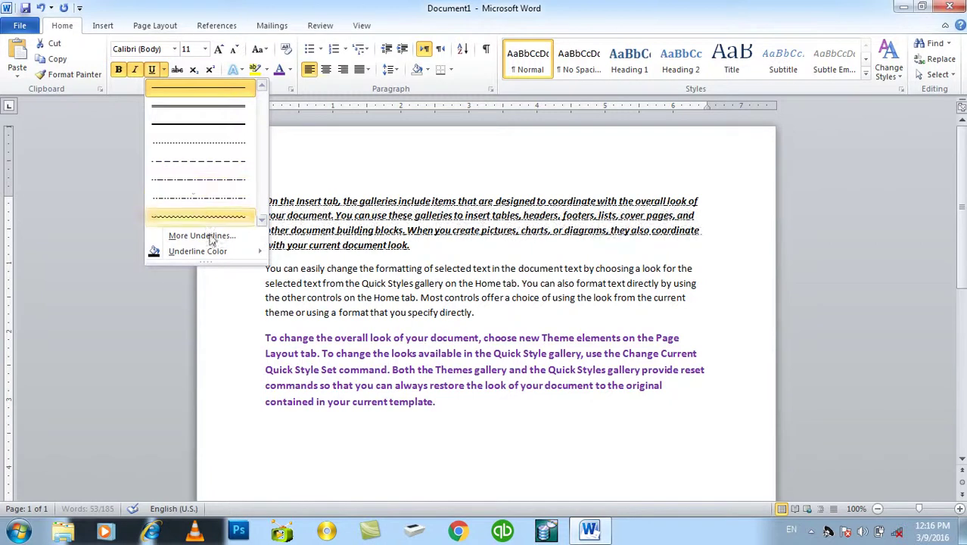
mouse_move(236, 256)
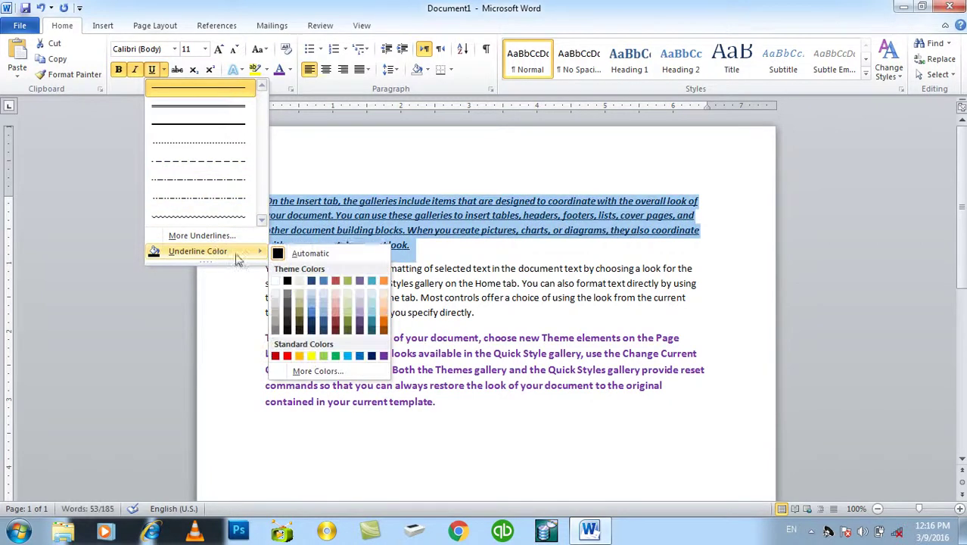
left_click(337, 333)
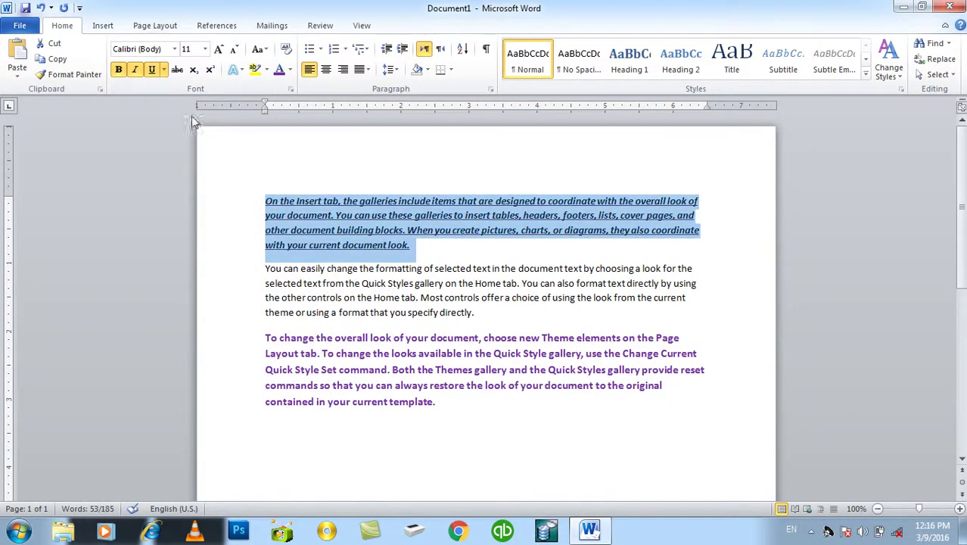
left_click(151, 69)
left_click(135, 70)
left_click(118, 69)
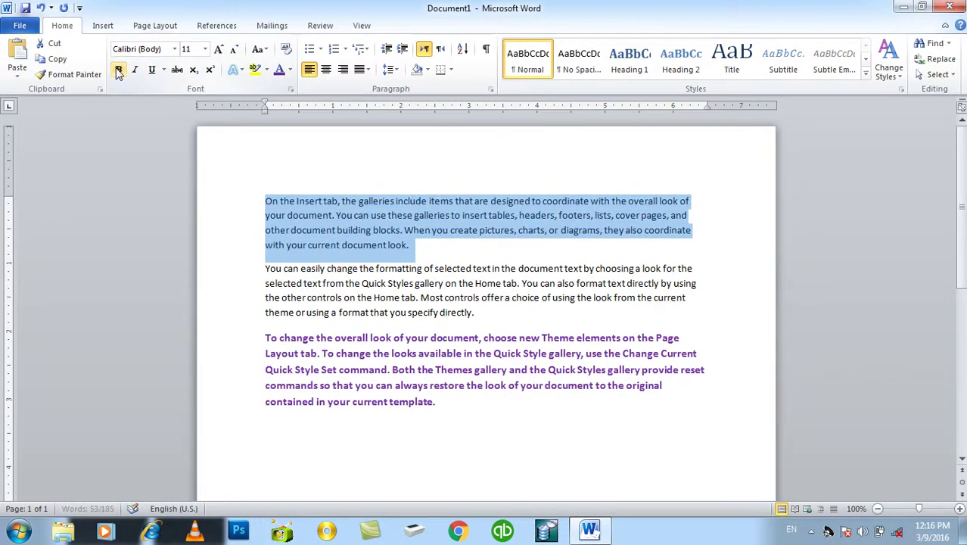
left_click(175, 71)
left_click(176, 71)
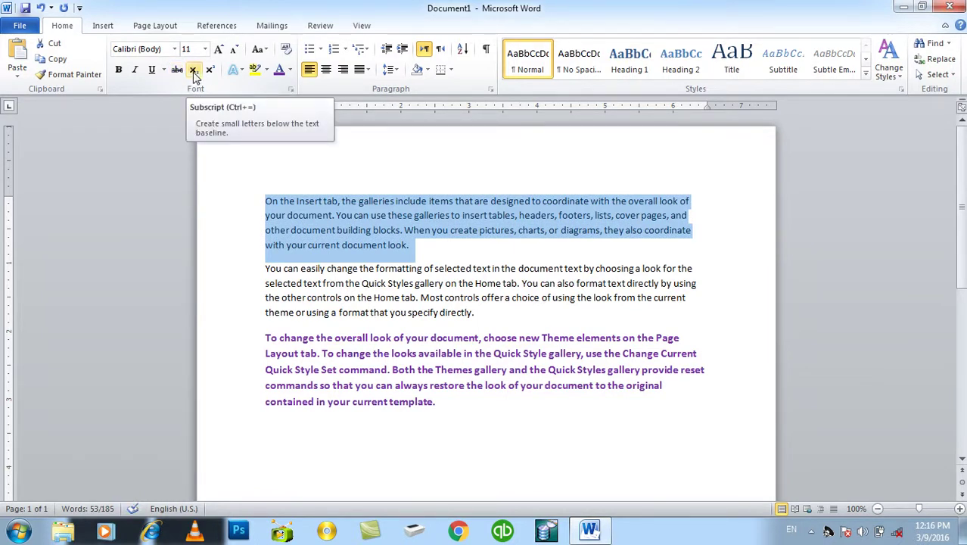
- Replace all paragraphs with 'Log 10 10 = 1' and enlarge the text one size
left_click_drag(554, 444, 83, 6)
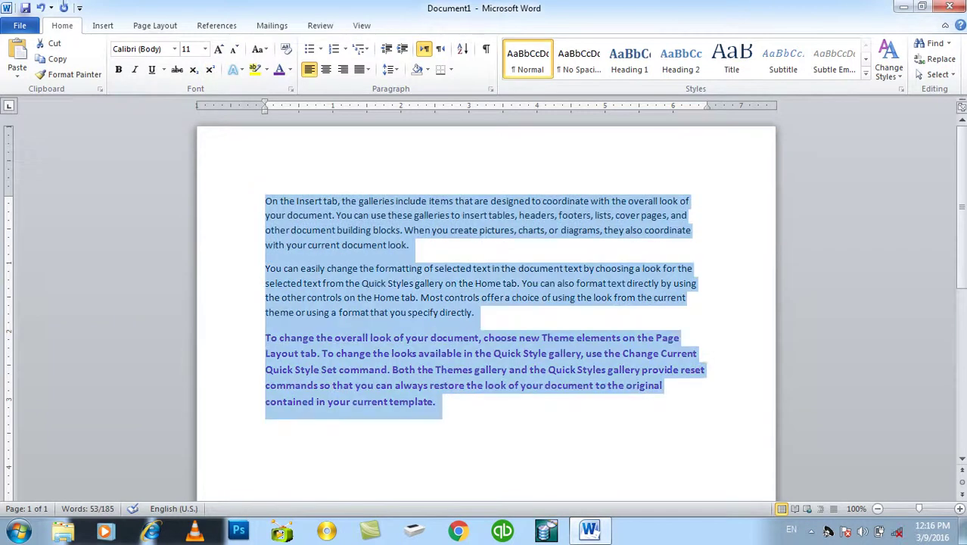
key("BackSpace")
type("Log 10 10 =")
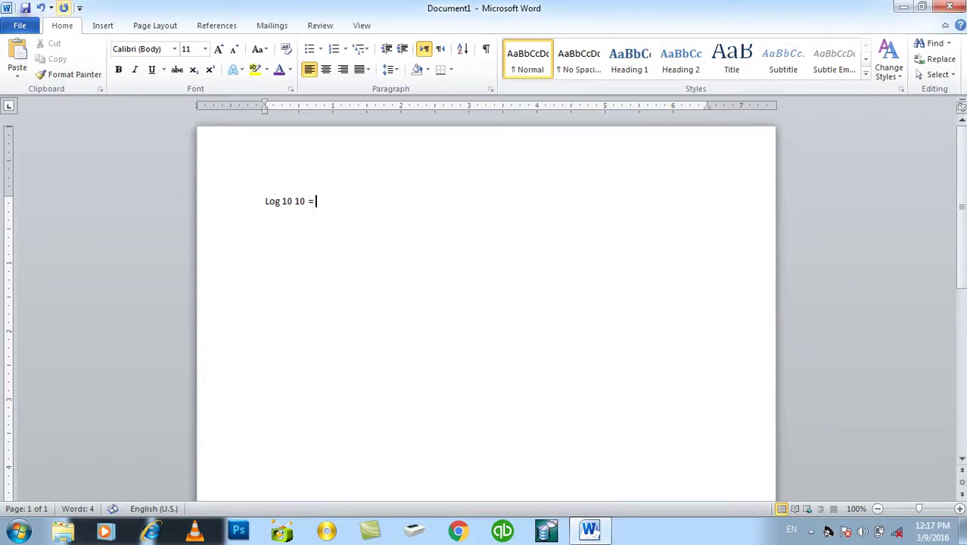
type(" 1")
key("Return")
key("ctrl+a")
key("ctrl+bracketright")
key("ctrl+bracketright")
key("ctrl+bracketright")
key("ctrl+bracketright")
key("ctrl+bracketright")
key("ctrl+bracketright")
key("ctrl+bracketright")
key("ctrl+bracketright")
- Add the lines 'log 1000 = 2' and 'log 1000 10 = 3' below it
left_click(278, 288)
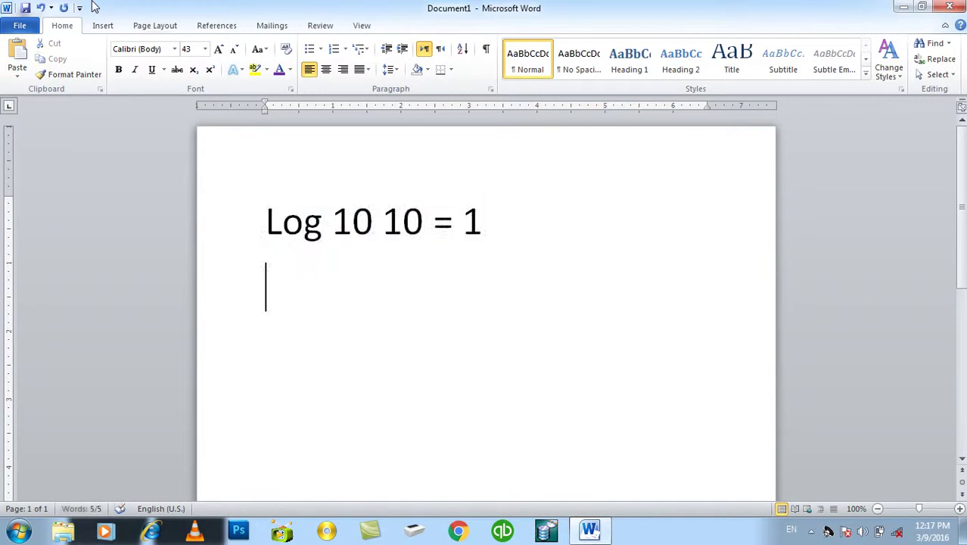
type("log 100 10 = 2")
key("Return")
type("log ")
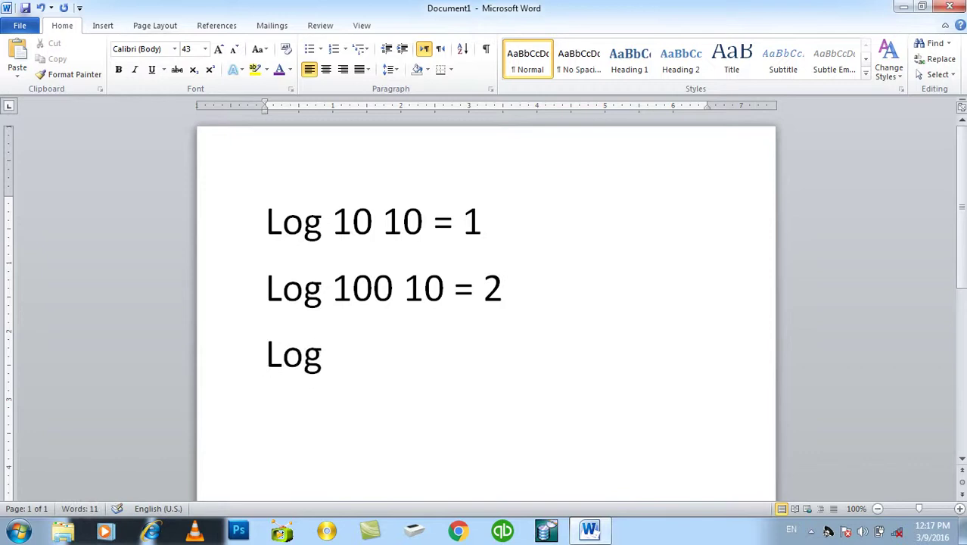
type("1000 10 = 3")
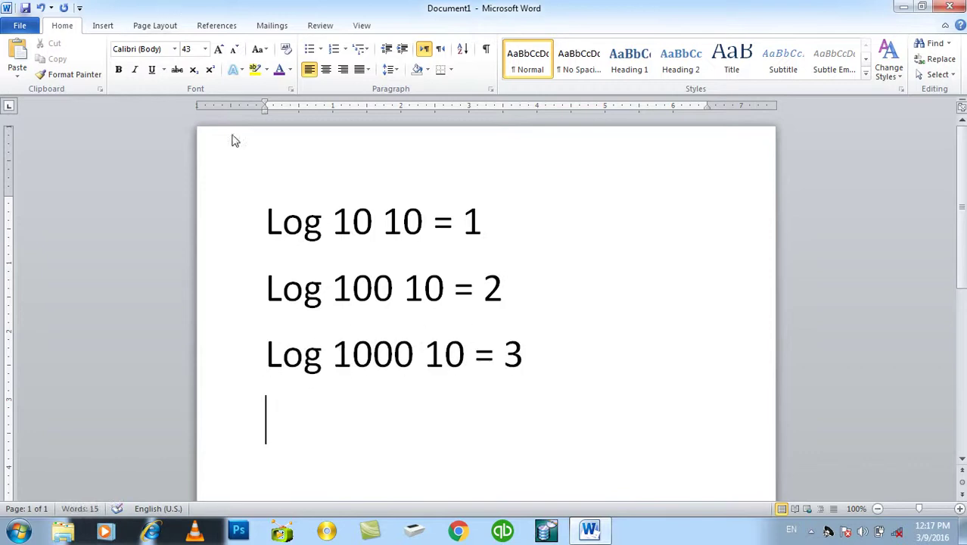
left_click_drag(383, 221, 423, 221)
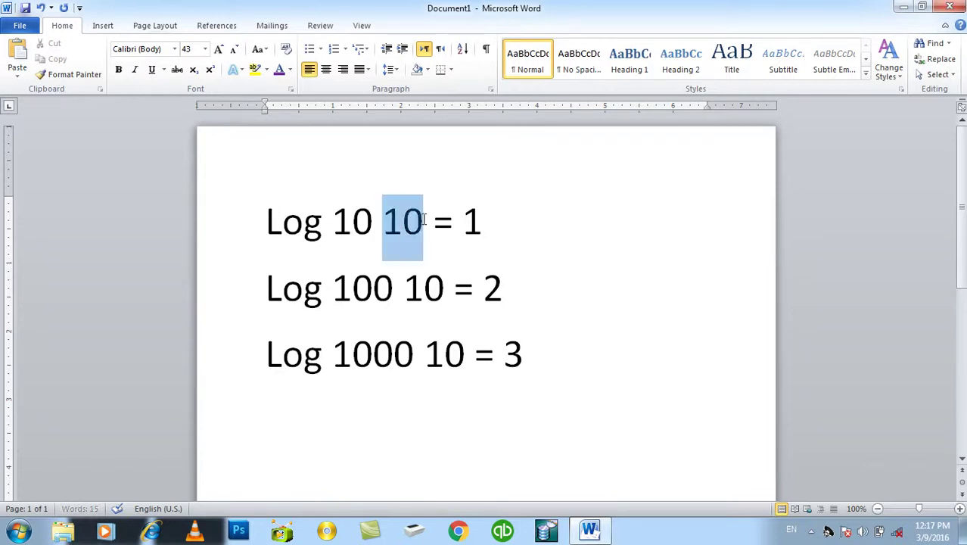
- Subscript the base 10 on each of the three log lines
left_click(195, 70)
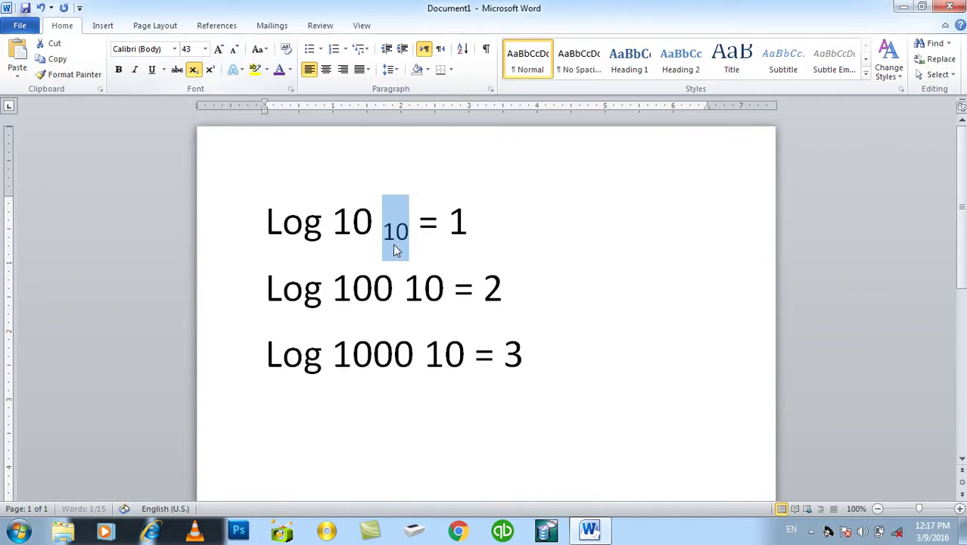
double_click(428, 286)
left_click(193, 70)
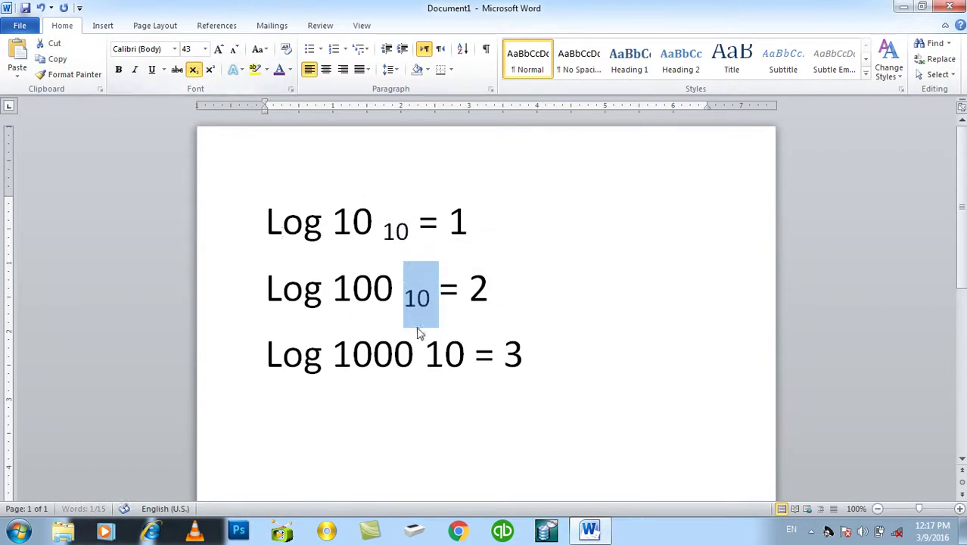
double_click(446, 354)
left_click(194, 70)
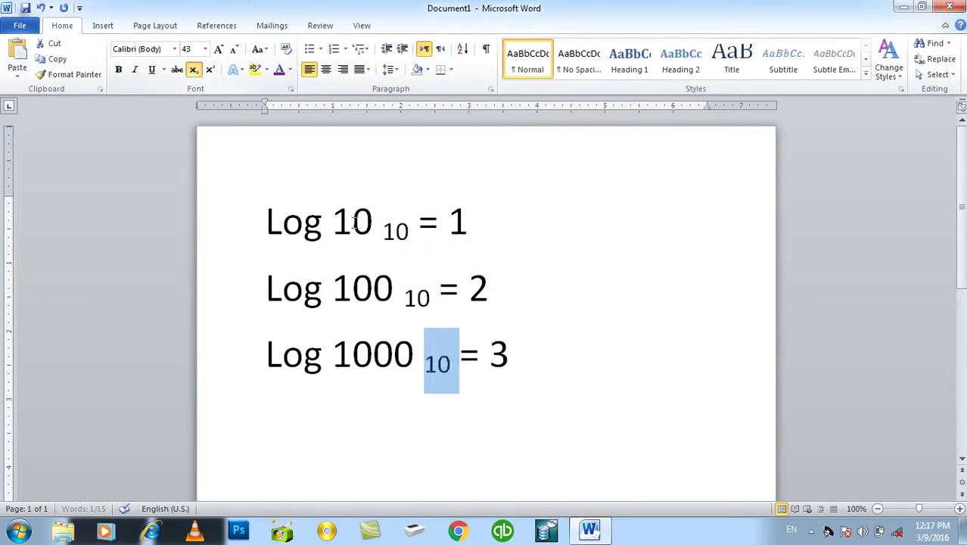
- Add a new line '2x4+y =?' with the 4 as a superscript
left_click(579, 345)
key("Return")
type("2x4")
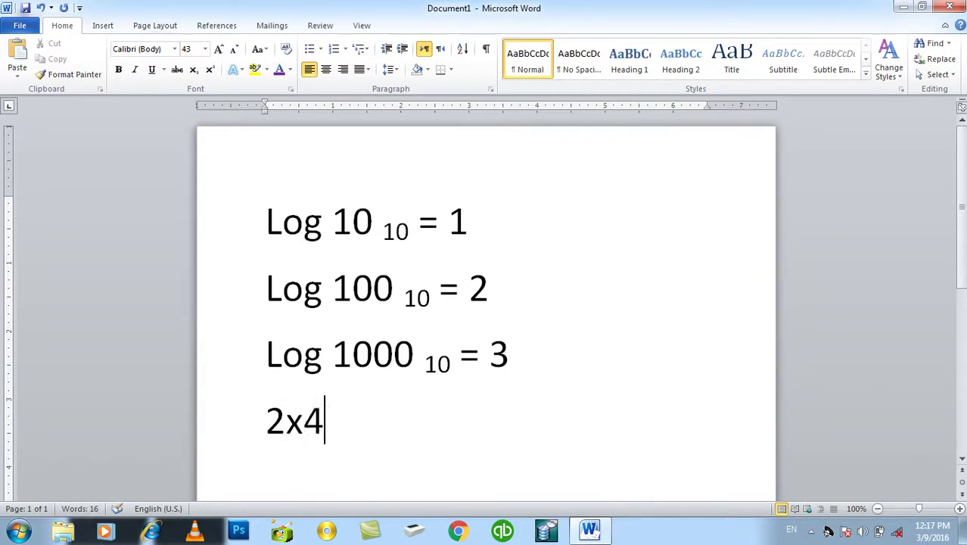
type("+y")
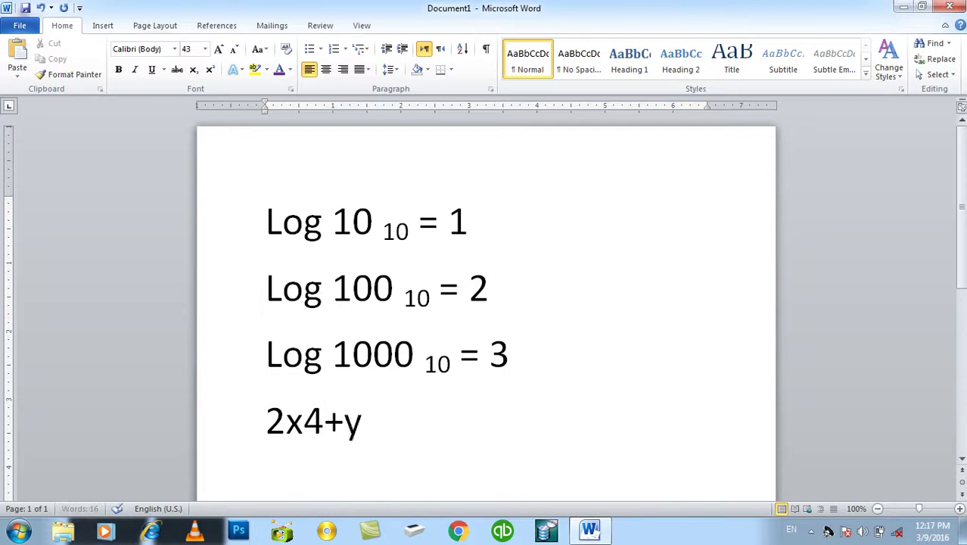
type("=")
key("BackSpace")
type("=?")
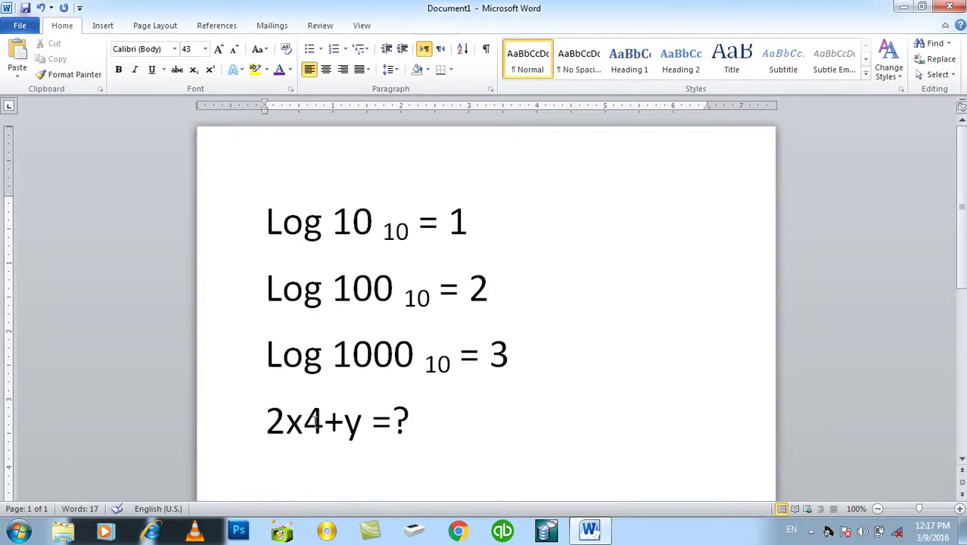
left_click_drag(324, 421, 303, 421)
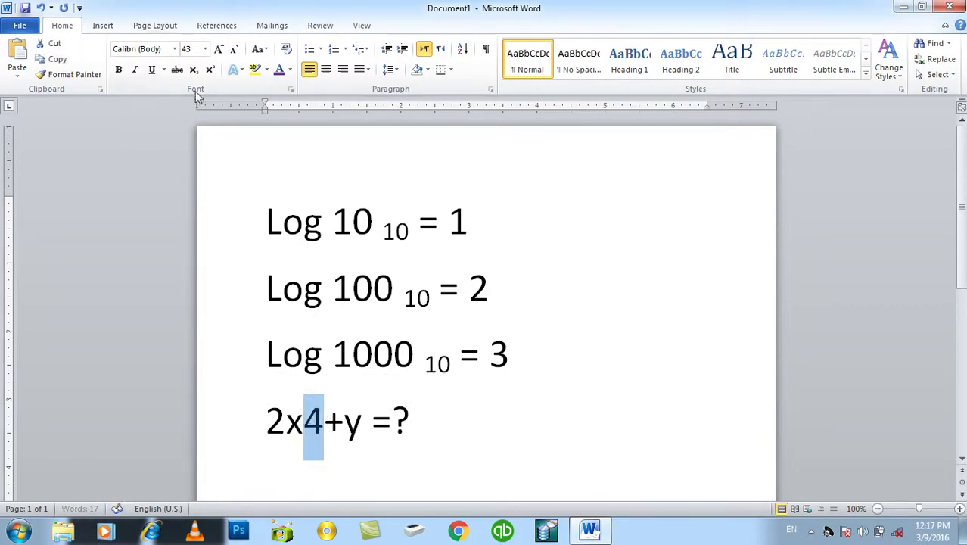
left_click(211, 70)
left_click(524, 389)
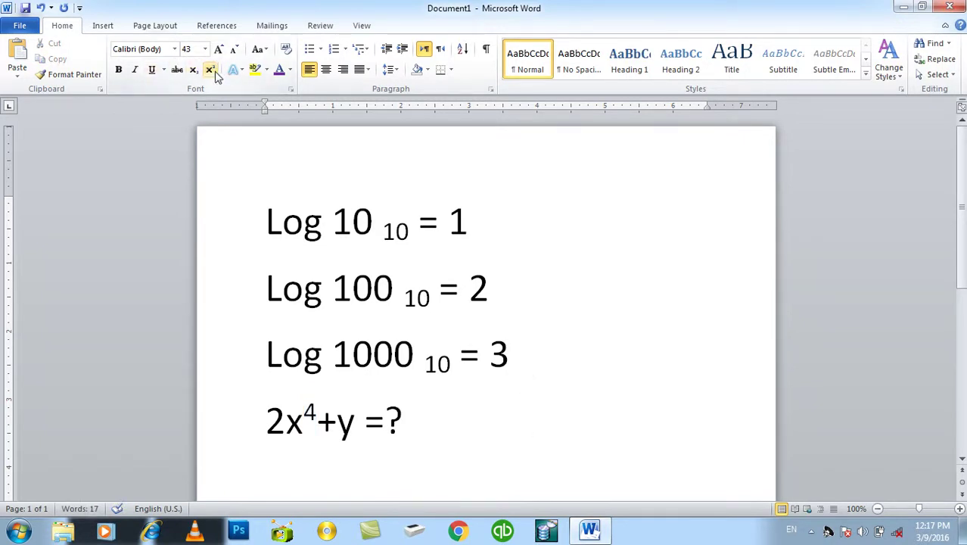
- Replace all the equations with fresh sample paragraphs via =rand()
left_click(499, 234)
key("ctrl+a")
type("=")
key("BackSpace")
type("=r)")
key("Return")
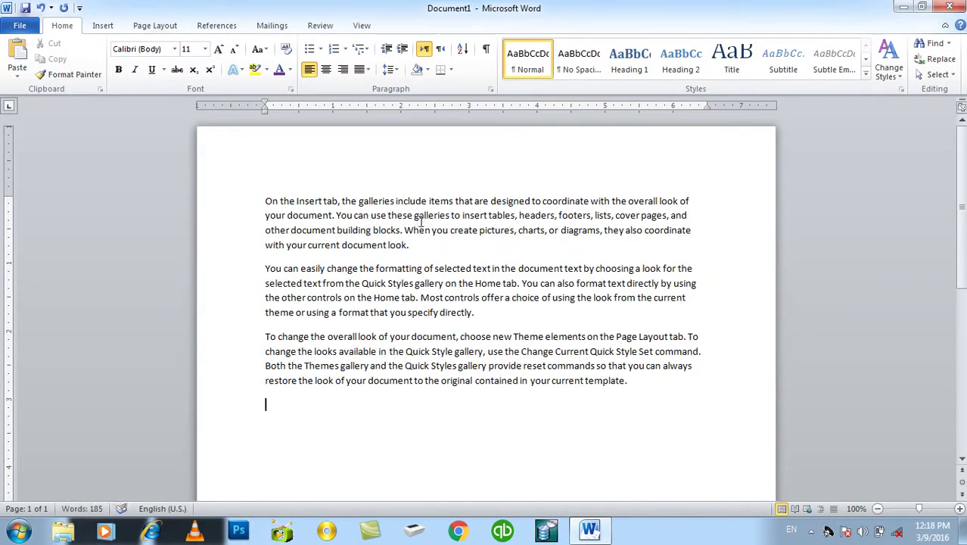
- Replace the sample paragraphs with the Persian text 'گران افغانستان', leaving the font unchanged
left_click_drag(423, 249, 223, 173)
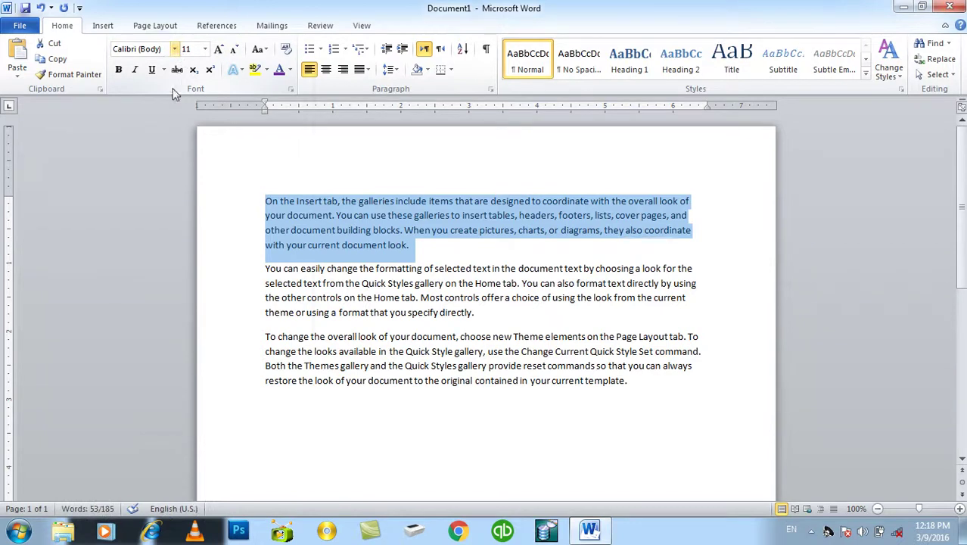
left_click(174, 49)
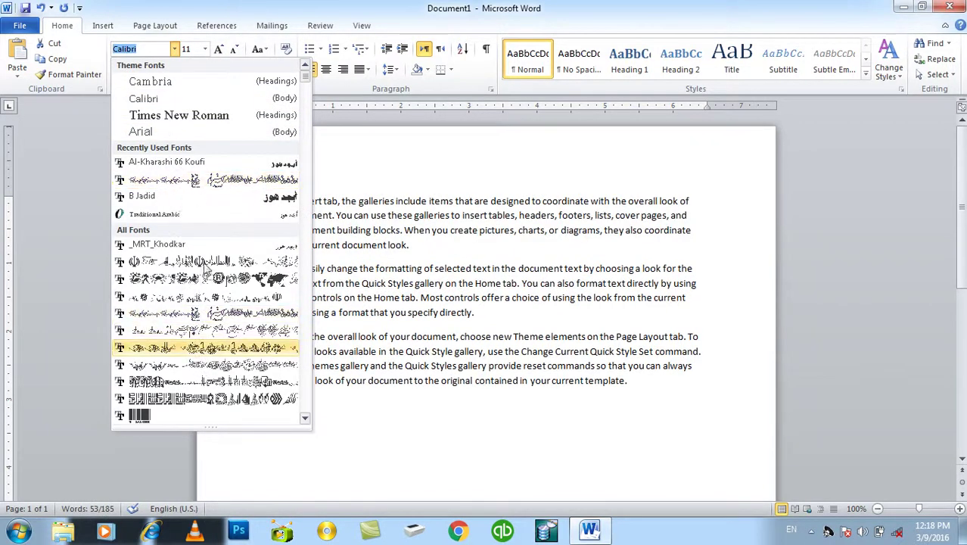
left_click(144, 99)
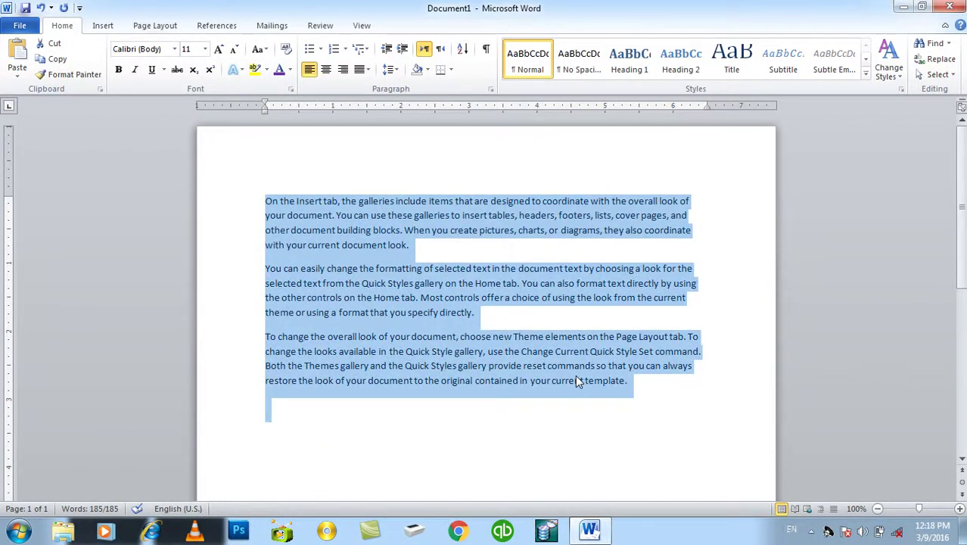
type("گران")
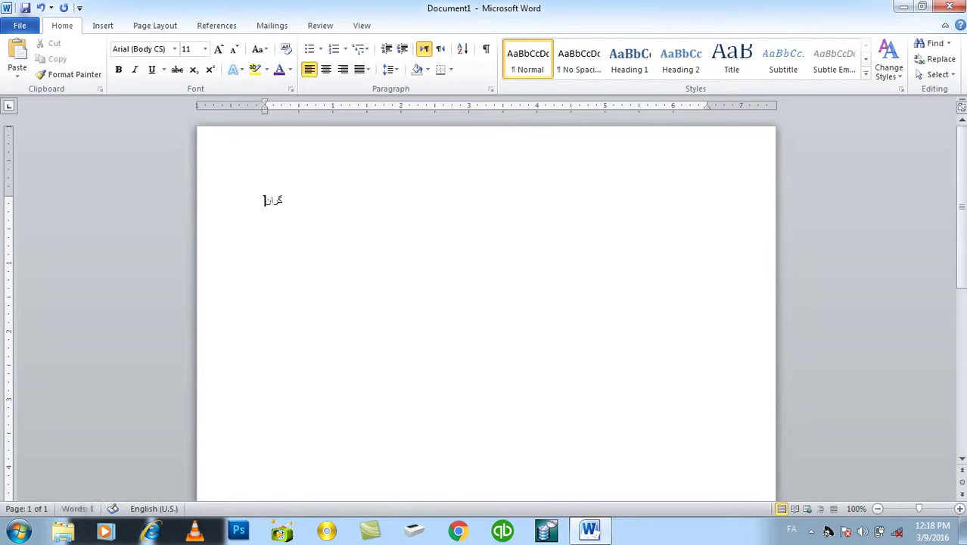
type(" افغانستان")
- Grow the Persian line's font size up to 72 pt
key("Return")
key("ctrl+a")
key("ctrl+shift+period")
key("ctrl+shift+period")
key("ctrl+shift+period")
key("ctrl+shift+period")
key("Down")
key("shift+Up")
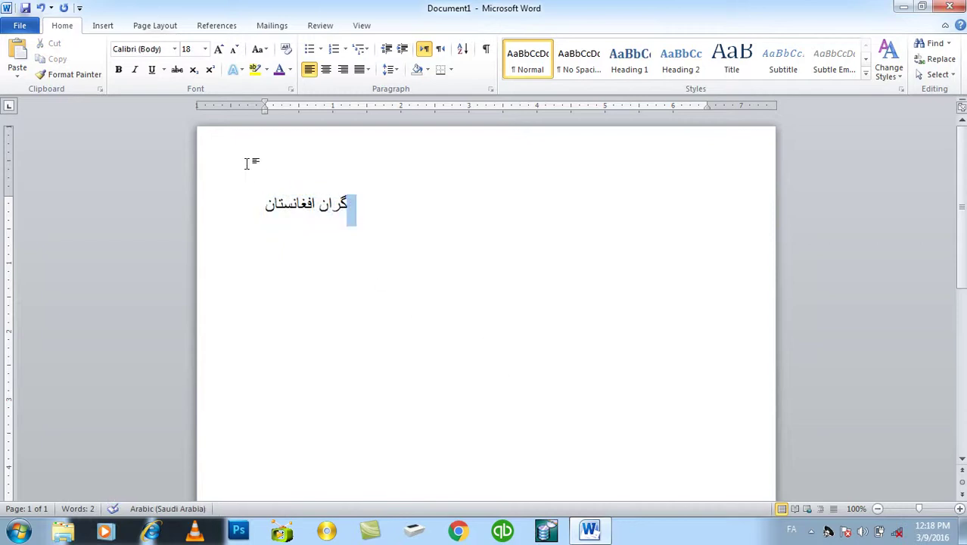
left_click_drag(352, 216, 264, 208)
left_click(219, 49)
double_click(219, 48)
triple_click(219, 48)
double_click(219, 48)
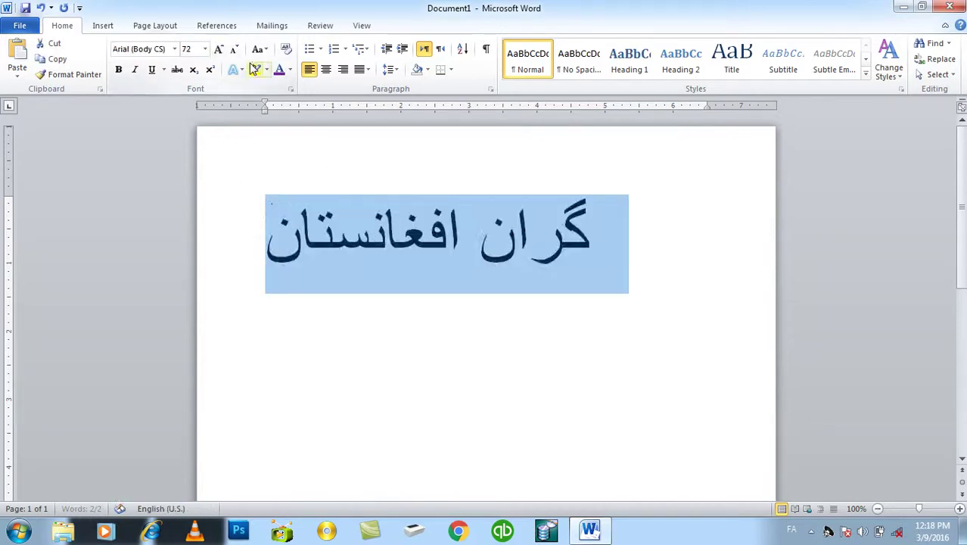
left_click(234, 48)
left_click(234, 48)
double_click(220, 48)
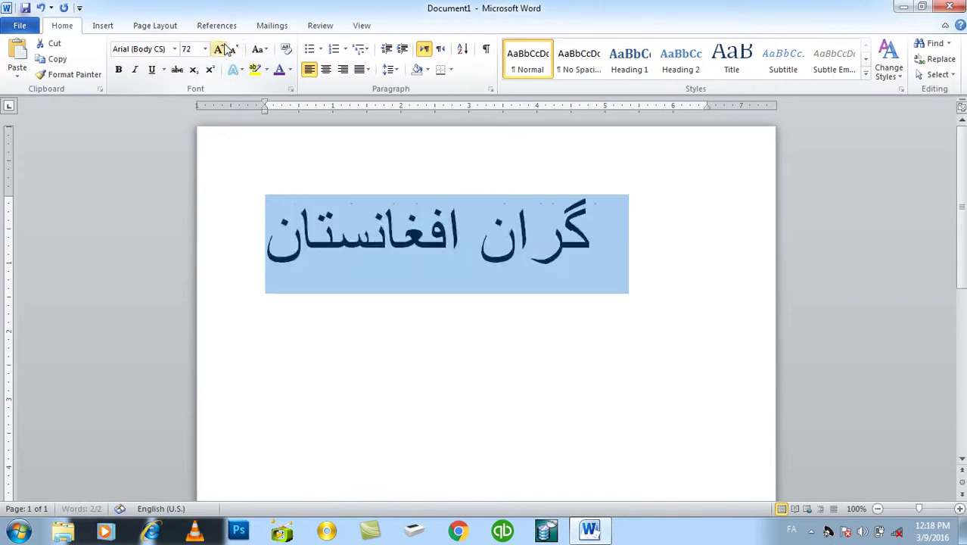
- Keep 72 pt, centre the line, and apply the B Arash font
left_click(204, 49)
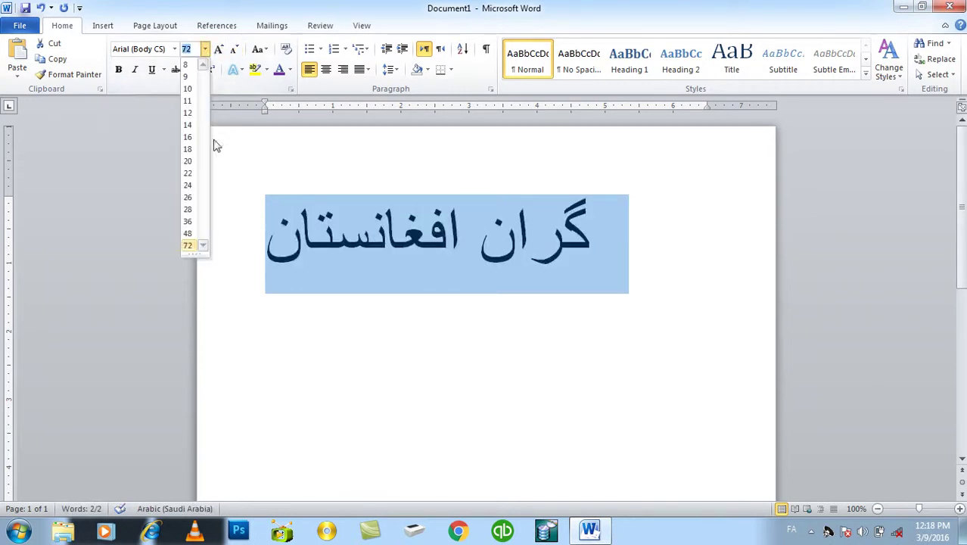
left_click(188, 244)
left_click(326, 70)
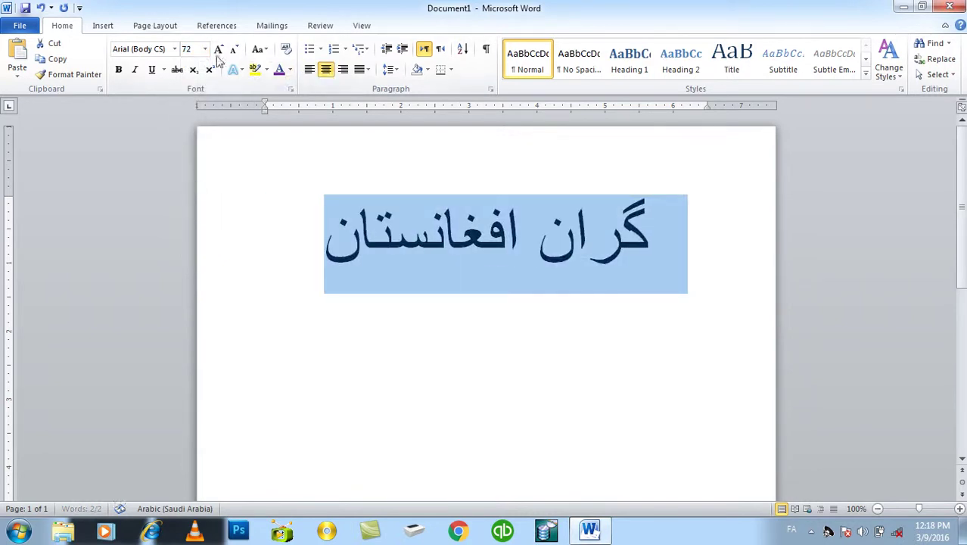
left_click(175, 49)
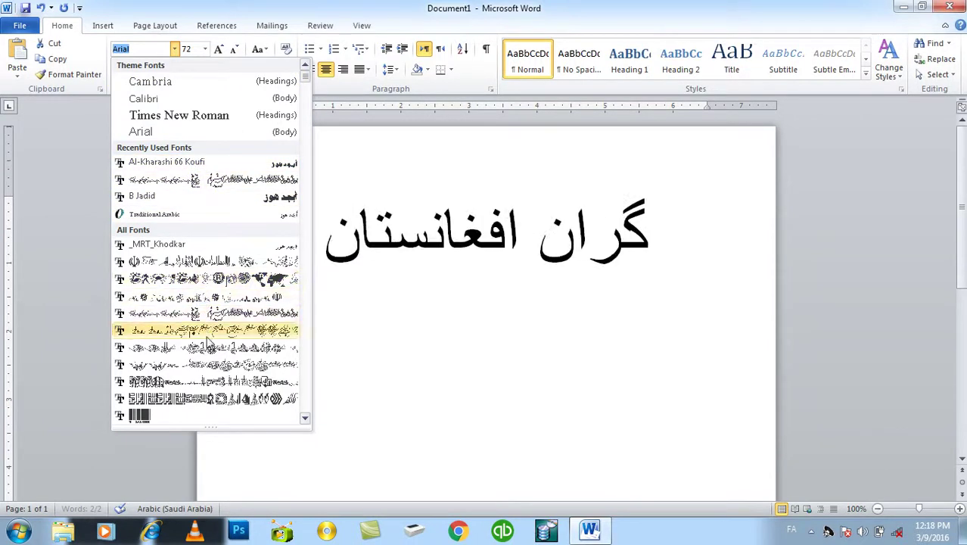
scroll(205, 352, "down", 6)
scroll(205, 352, "down", 2)
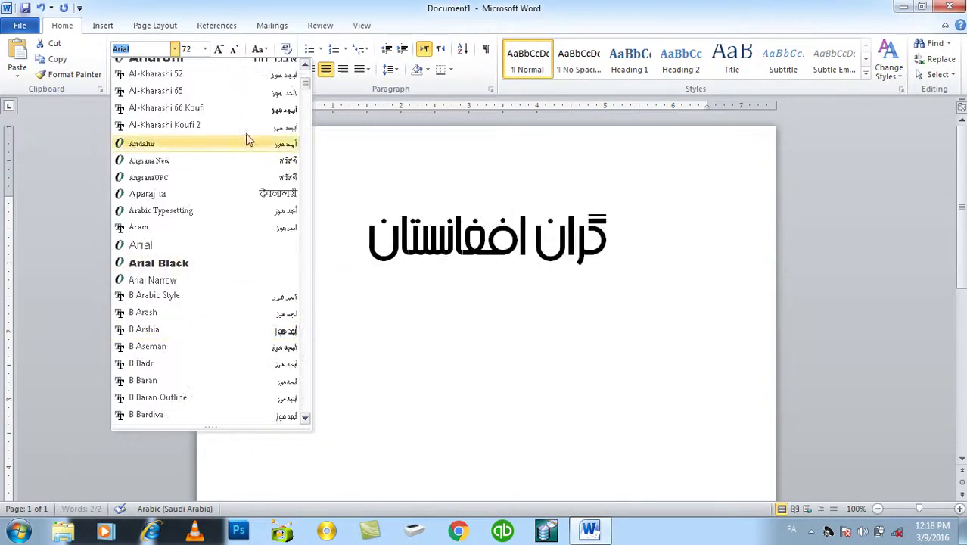
left_click(271, 315)
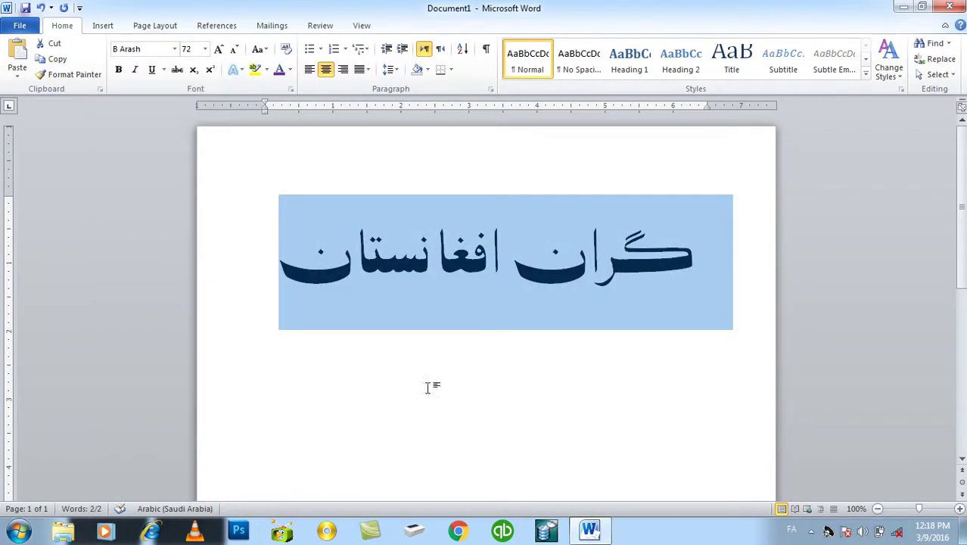
left_click(430, 383)
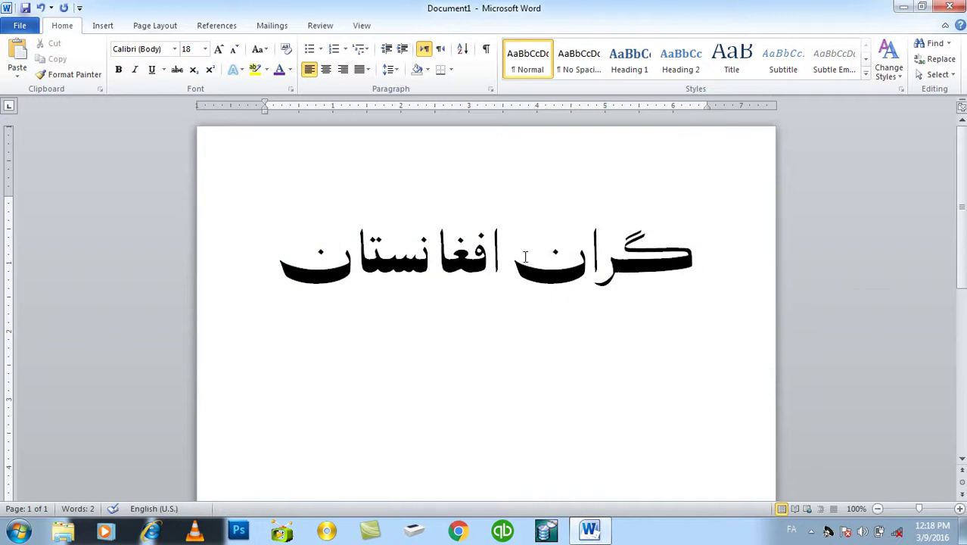
- Colour the word 'گران' red
left_click_drag(515, 257, 692, 254)
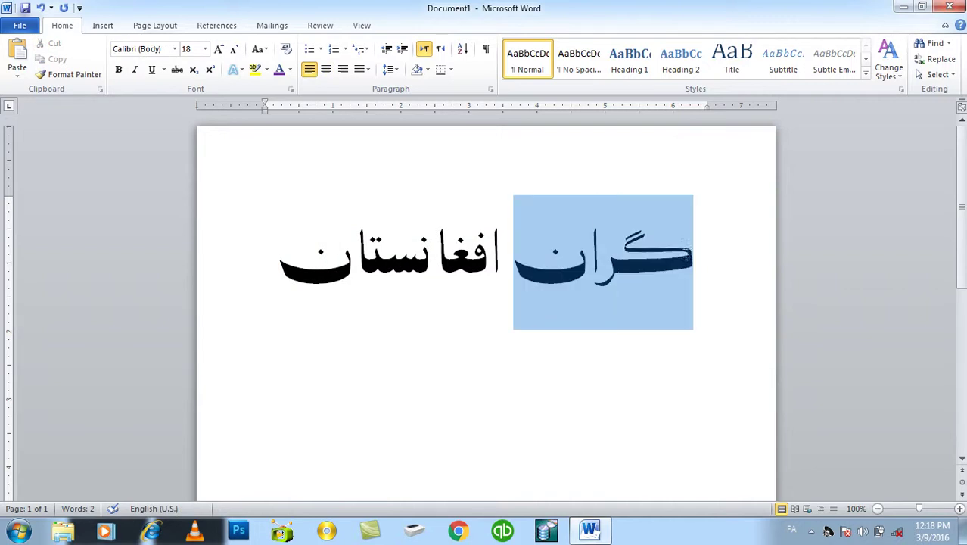
left_click(290, 70)
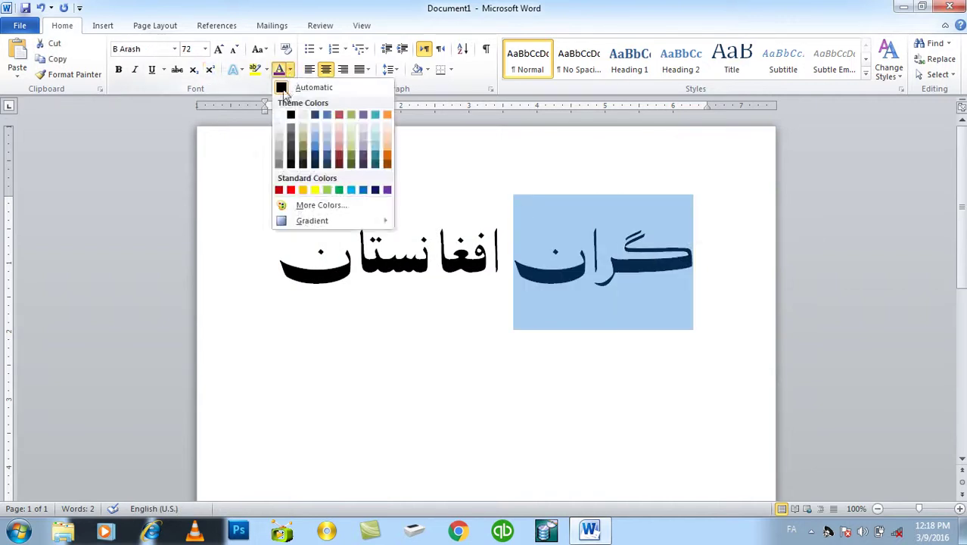
left_click(292, 190)
- Colour the letters 'افغا' green and reset the empty line to default formatting
mouse_move(429, 257)
left_mouse_down()
mouse_move(506, 256)
mouse_move(430, 257)
left_mouse_up()
left_click(444, 290)
left_click(495, 258)
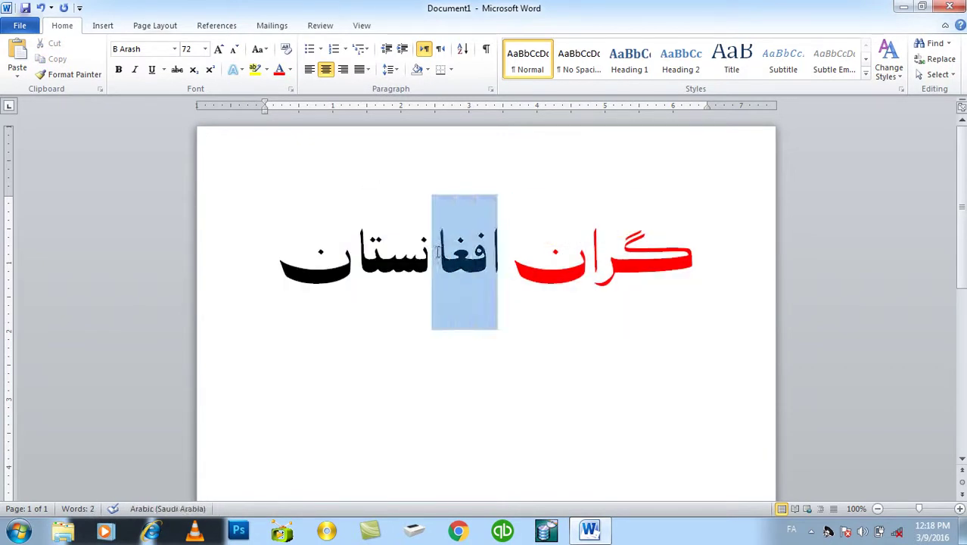
left_click(291, 69)
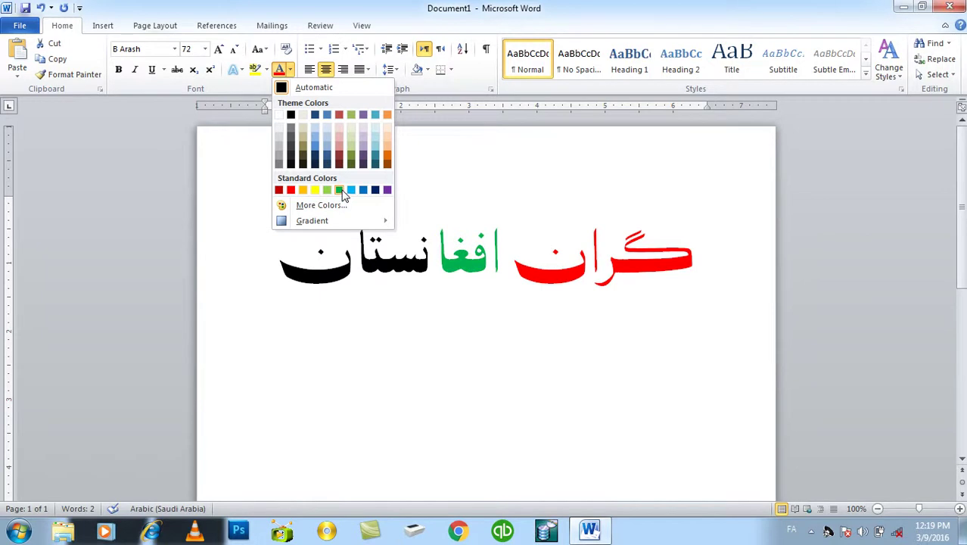
left_click(339, 190)
left_click(436, 390)
key("ctrl+shift+n")
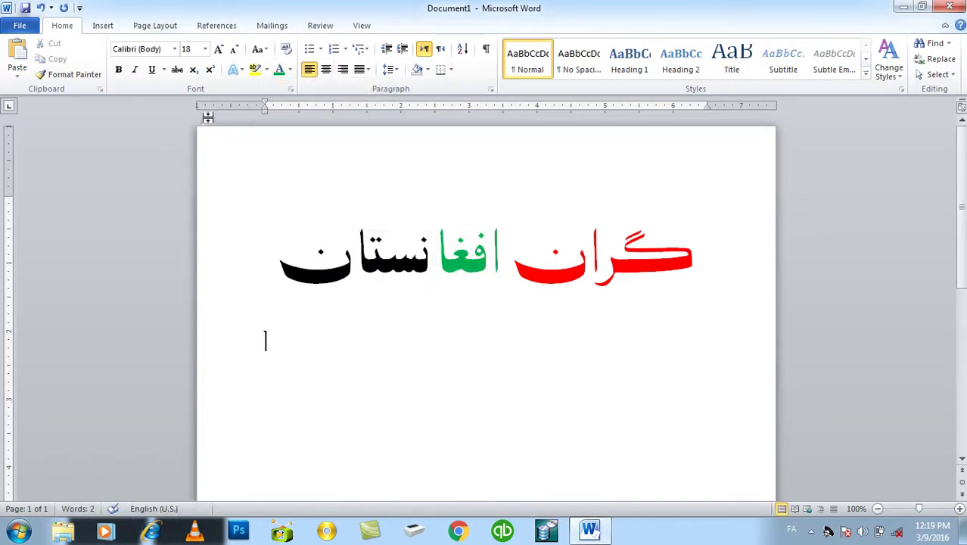
- Apply the orange outlined text effect to the whole Persian title
left_click(672, 258)
key("ctrl+a")
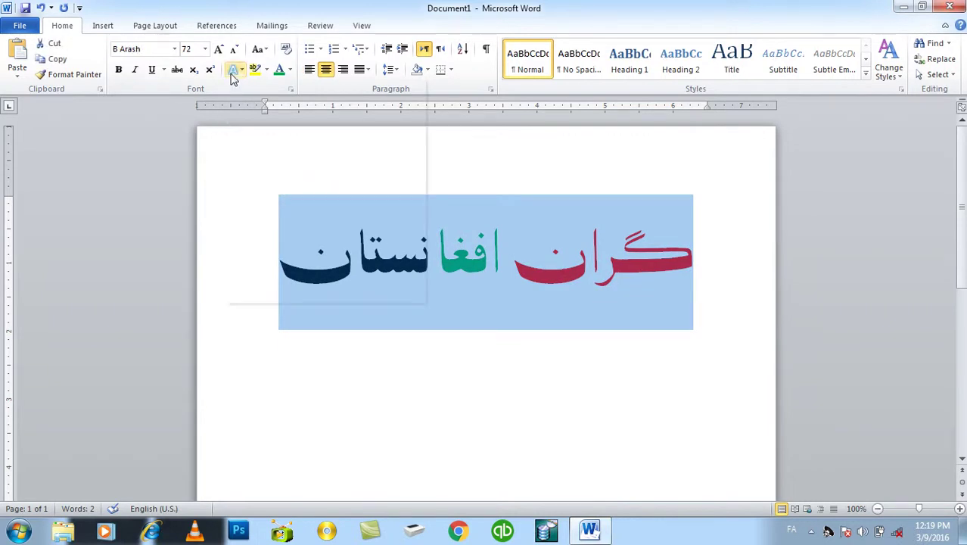
left_click(233, 69)
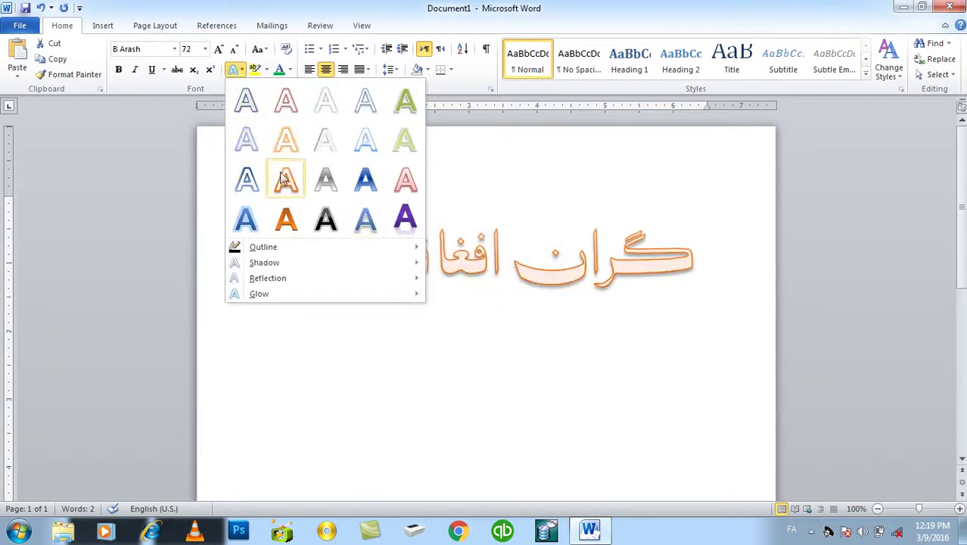
left_click(295, 190)
- On the empty line below, switch the keyboard input language to English
left_click(399, 353)
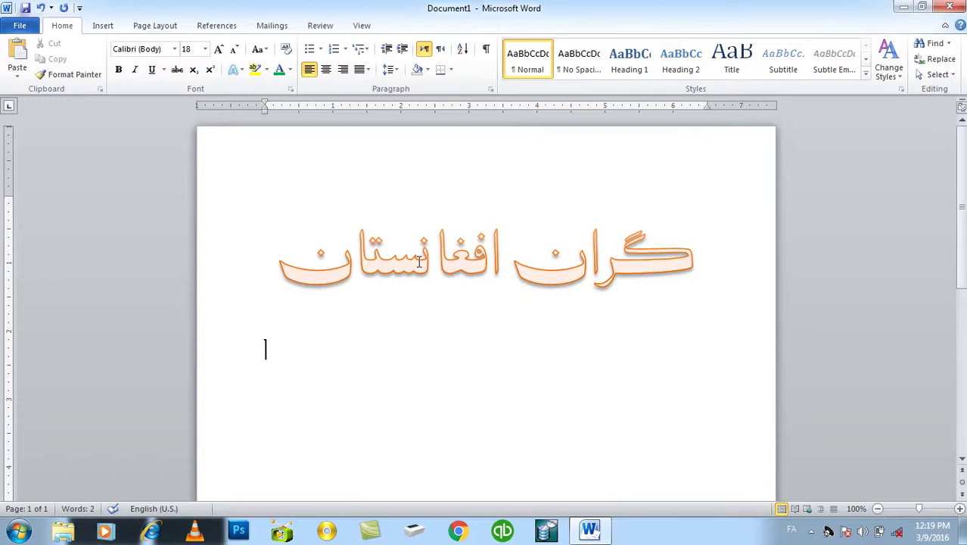
type("ذ")
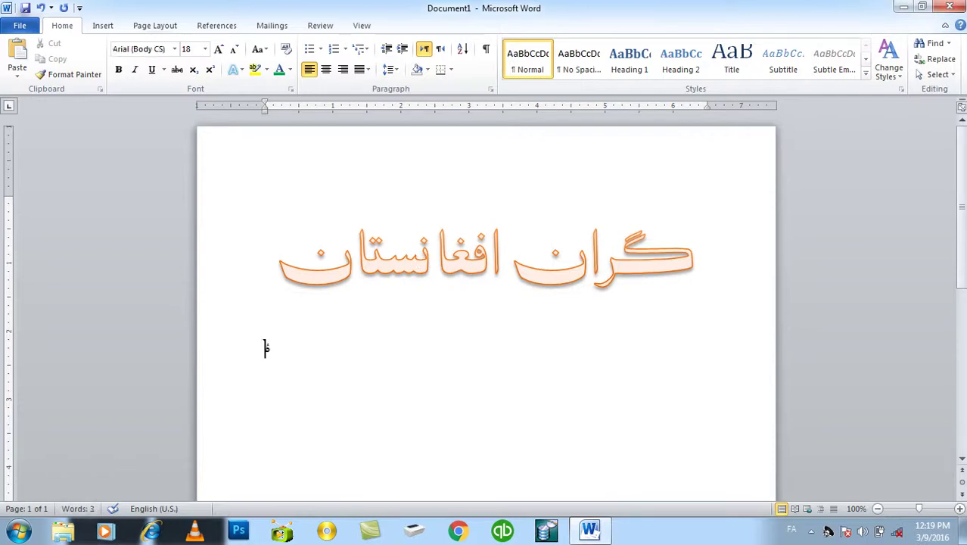
key("alt+shift")
key("alt+shift")
- Type the line 'Graan Afghanistan' and centre it
type("F")
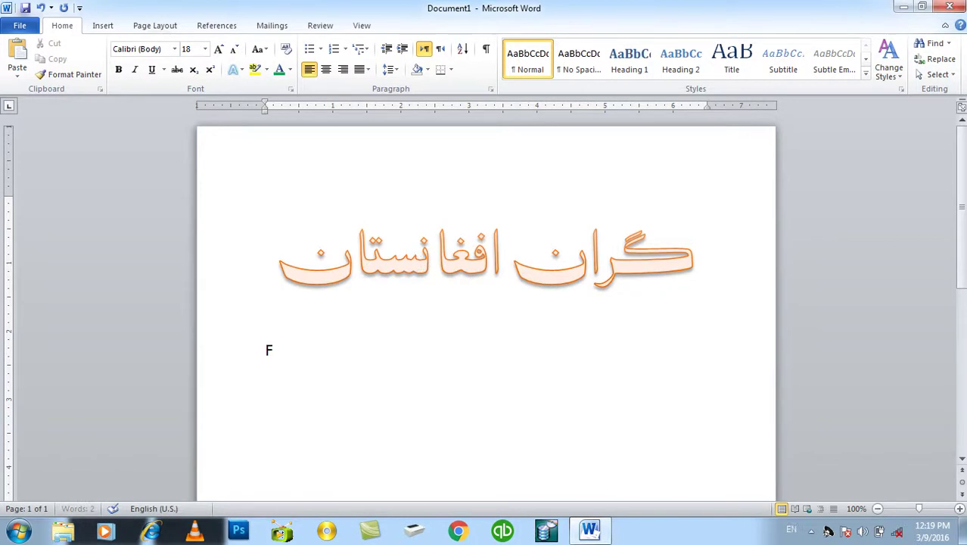
type("affg")
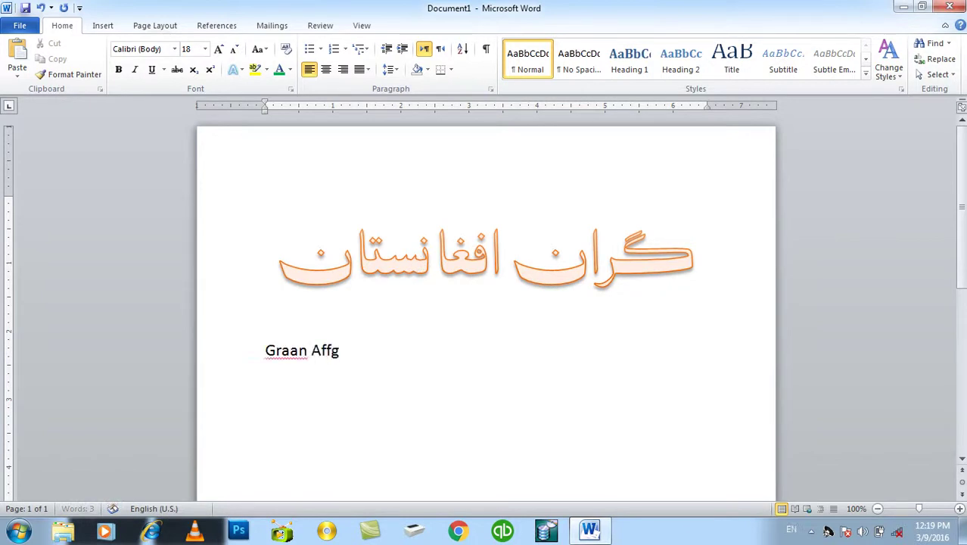
key("BackSpace")
key("BackSpace")
key("BackSpace")
type("fg")
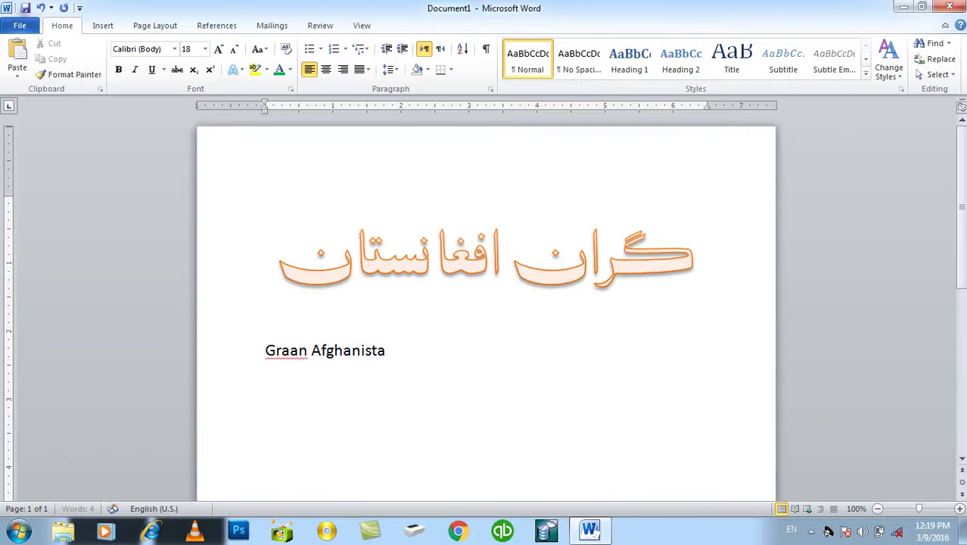
key("ctrl+e")
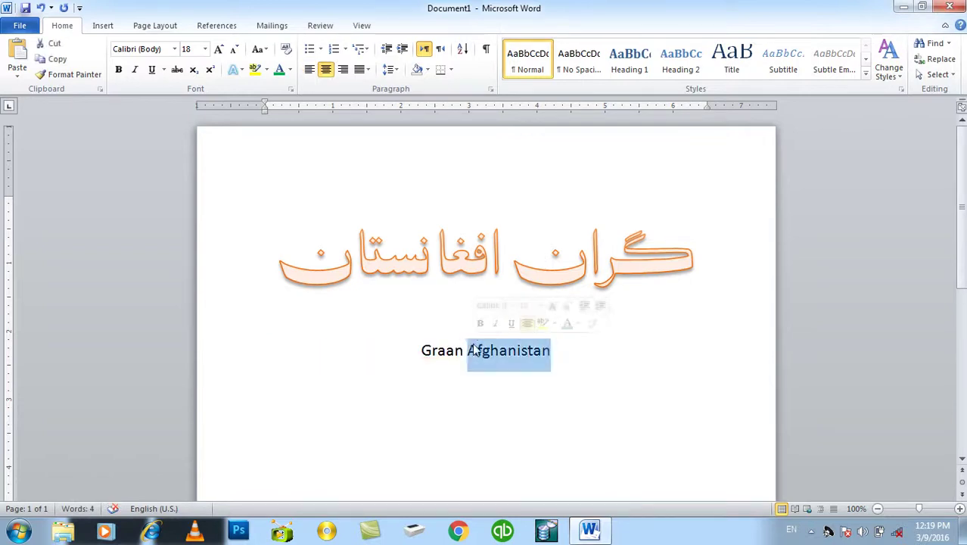
- Make the Graan Afghanistan line 48 pt, bold, with the orange outline effect
triple_click(473, 345)
left_click(218, 49)
left_click(218, 49)
left_click(219, 49)
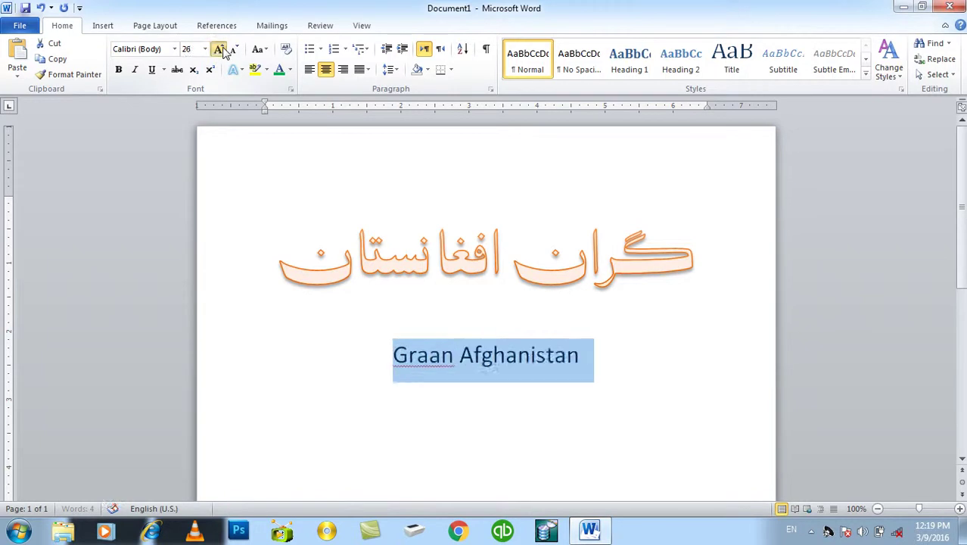
left_click(218, 49)
left_click(219, 49)
left_click(218, 49)
left_click(219, 50)
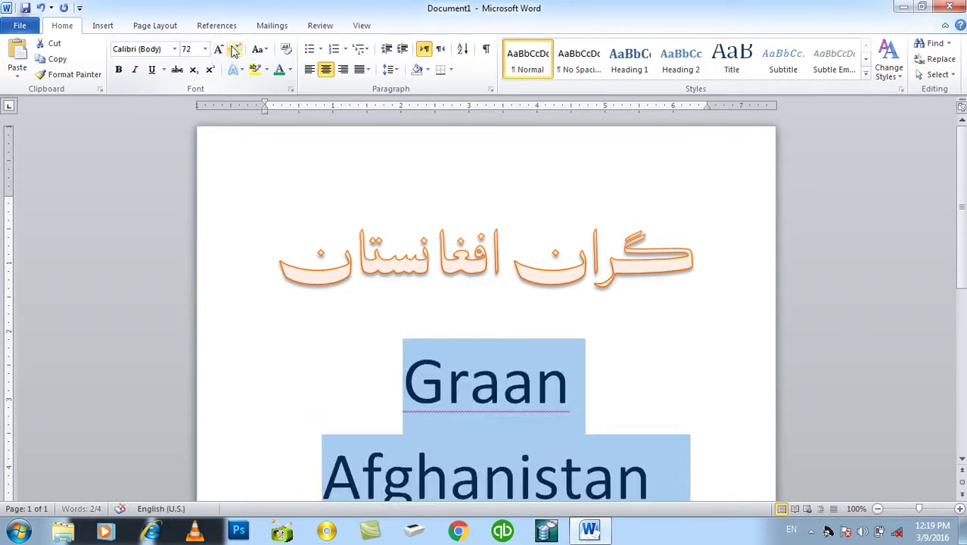
left_click(235, 49)
left_click(118, 69)
left_click(235, 70)
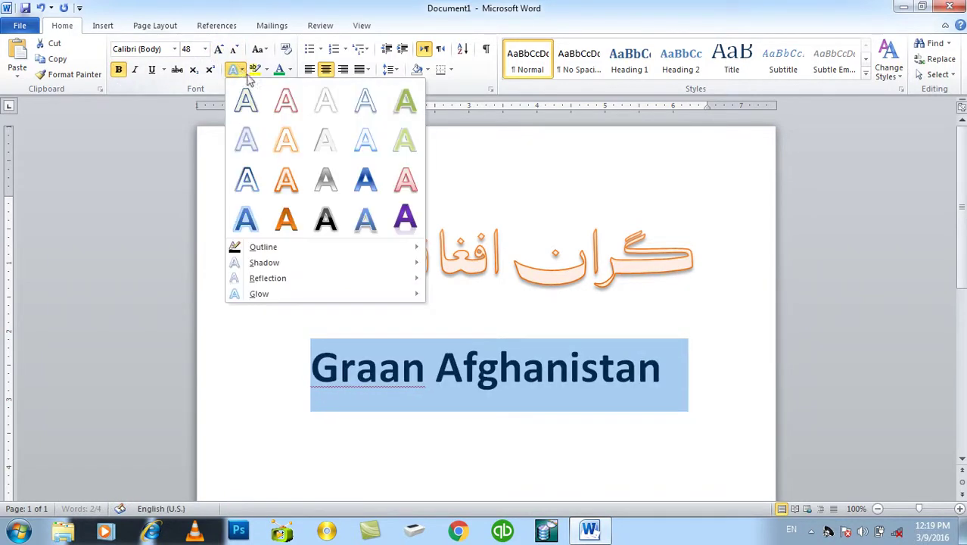
left_click(283, 154)
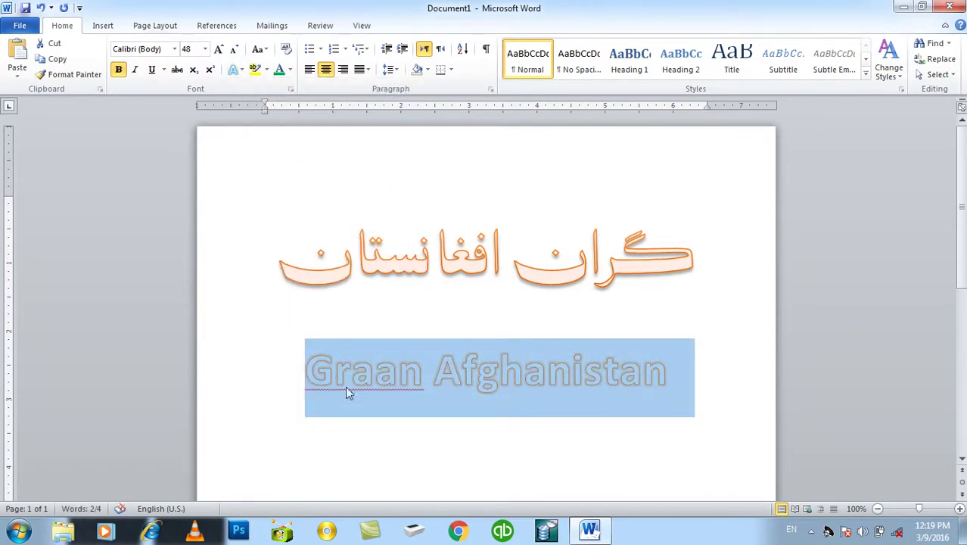
- Start a new line below Graan Afghanistan
left_click(342, 358)
left_click(393, 443)
left_click(703, 445)
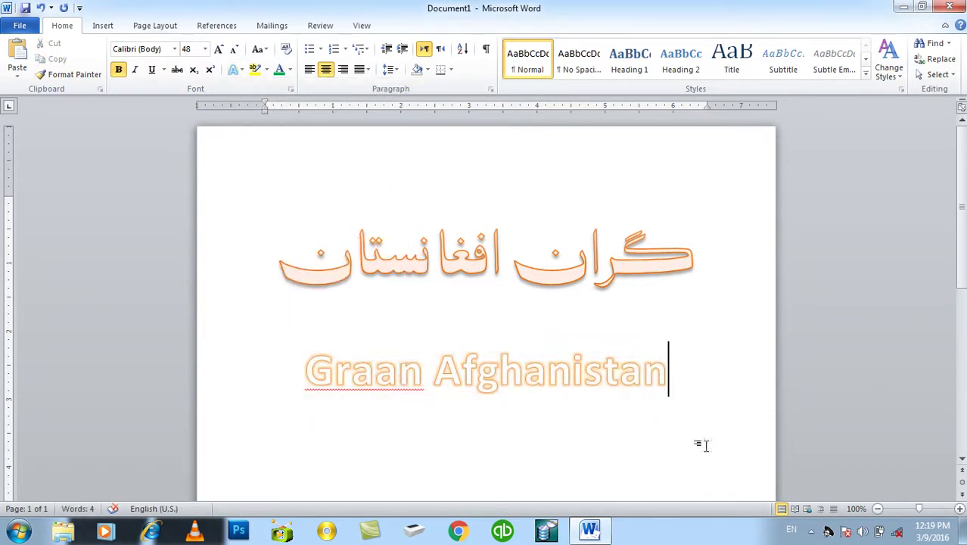
key("Return")
scroll(285, 186, "down", 2)
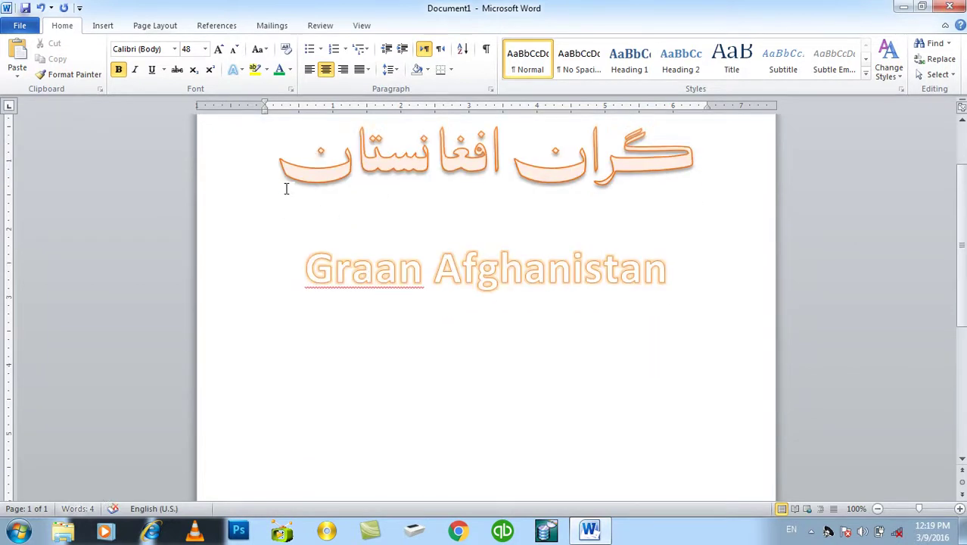
scroll(331, 208, "up", 1)
- Colour the Graan Afghanistan text red and set its highlight to No Color
left_click_drag(306, 337, 706, 364)
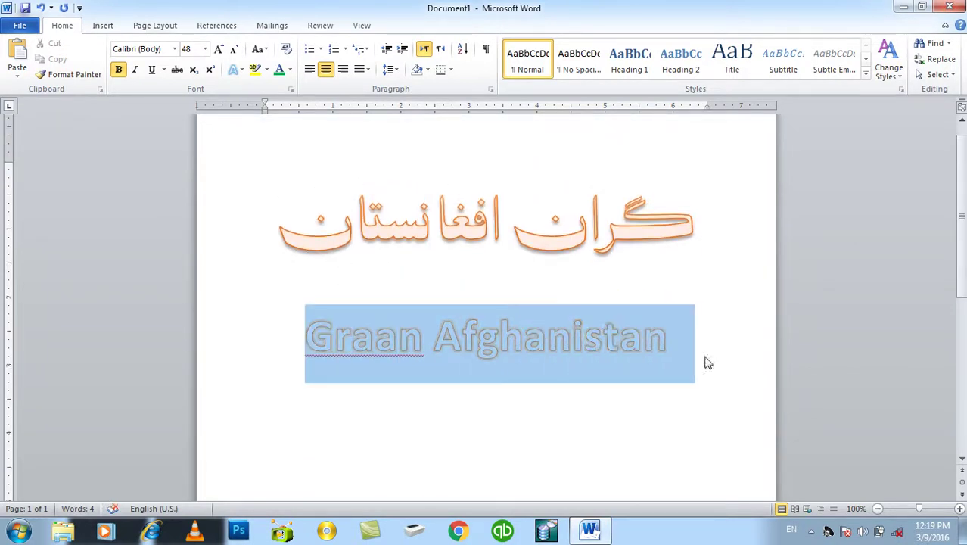
left_click(290, 70)
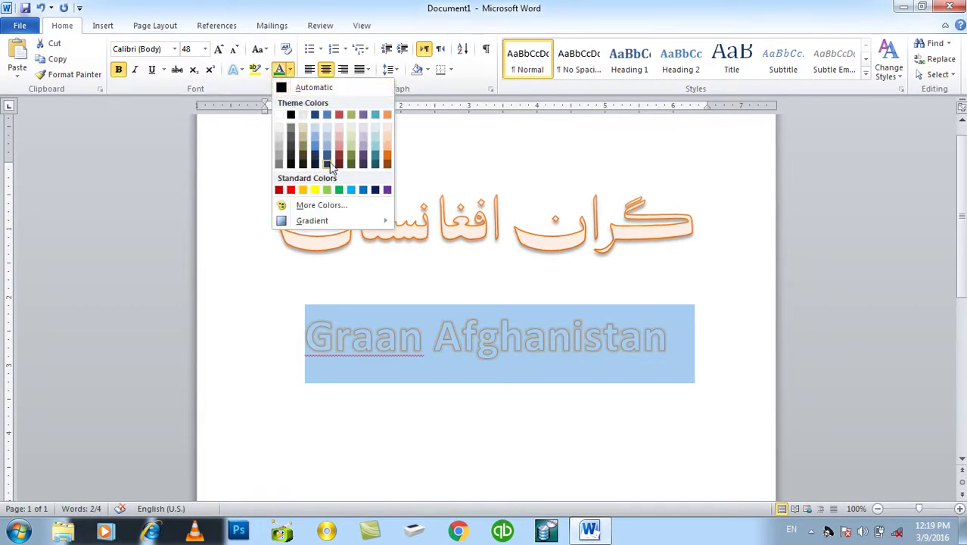
left_click(278, 190)
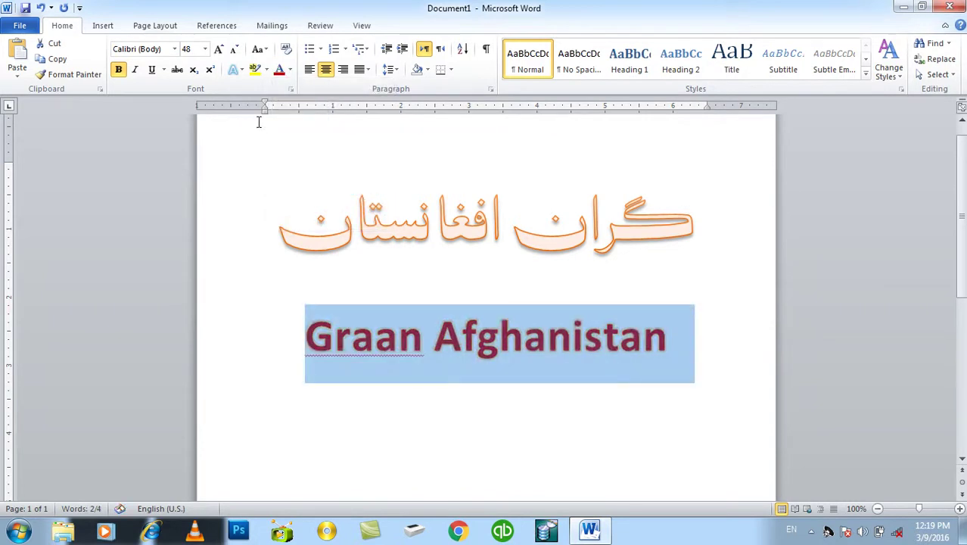
left_click(267, 69)
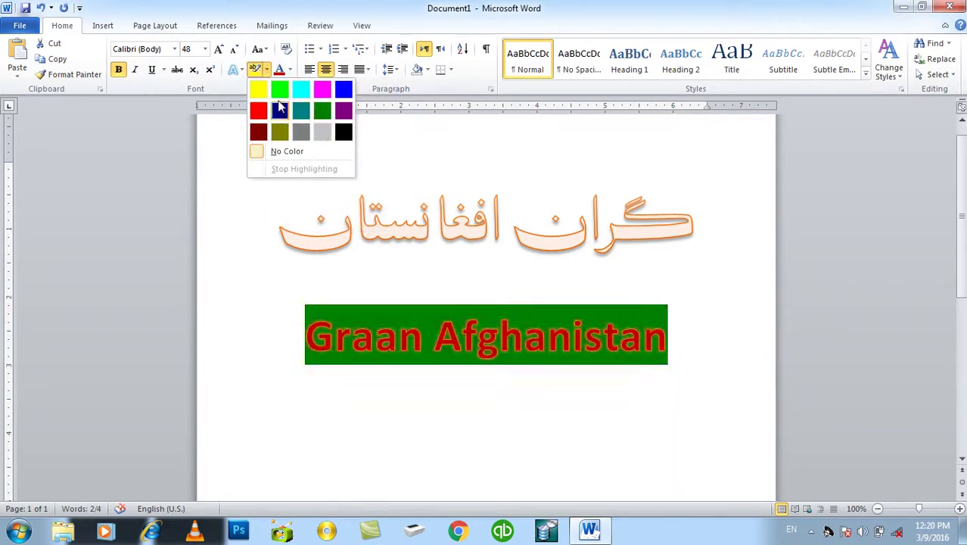
left_click(261, 151)
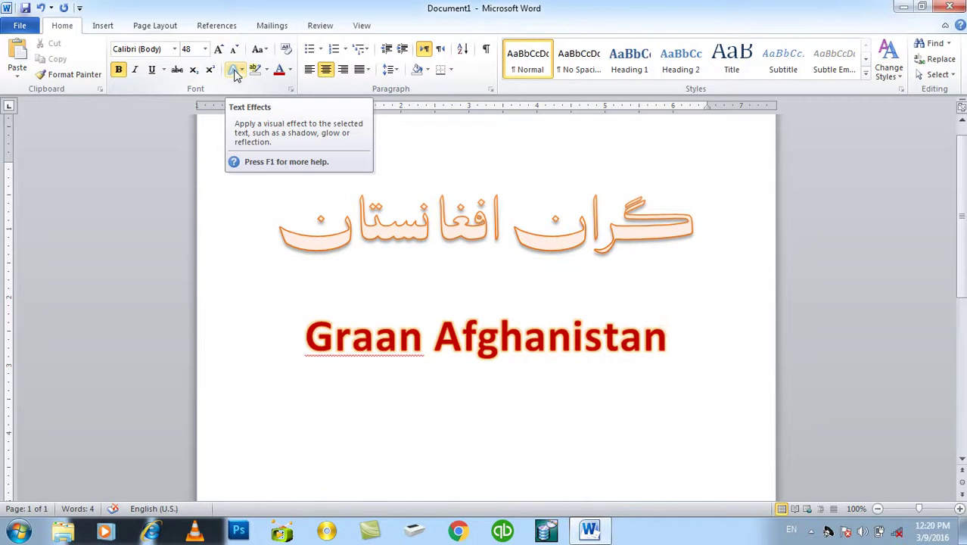
- Clear all formatting from the Graan Afghanistan and Arabic title lines, then select the whole document
left_click(287, 50)
triple_click(421, 242)
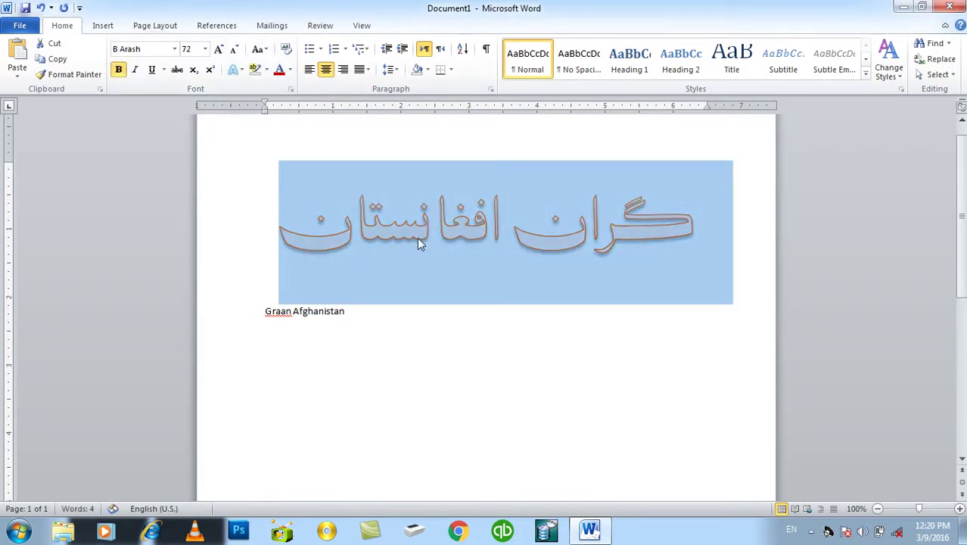
left_click(287, 49)
left_click(358, 231)
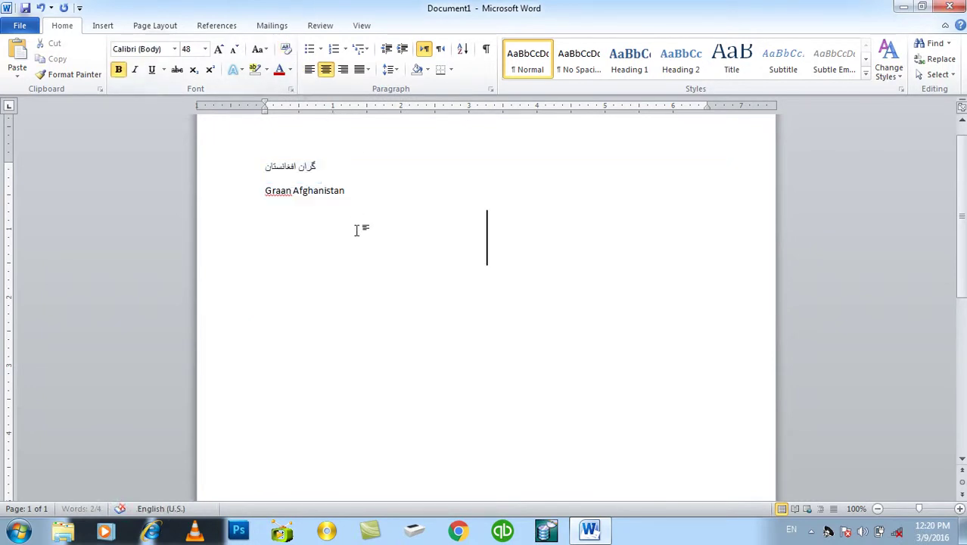
key("ctrl+a")
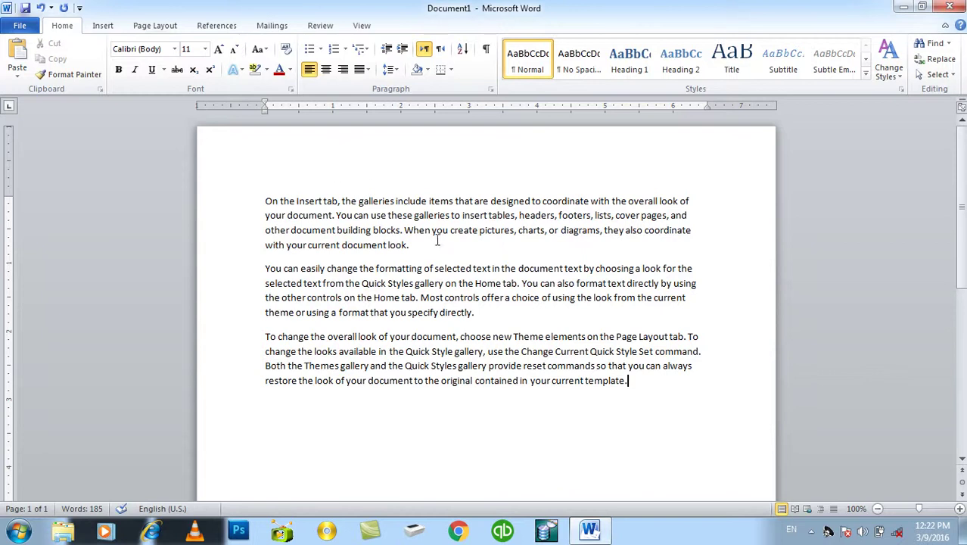
- Select all three paragraphs and change them to UPPERCASE, then lowercase, then Sentence case
left_click_drag(409, 244, 161, 182)
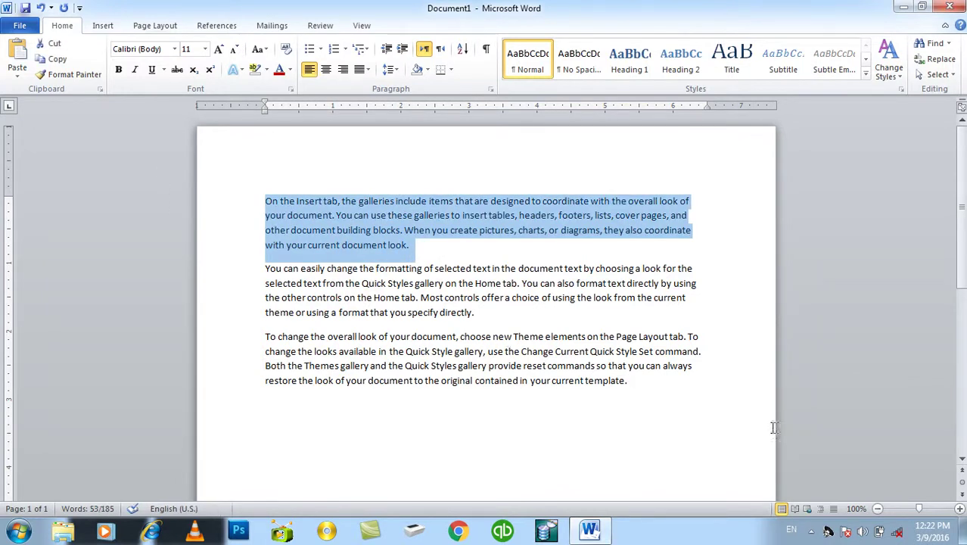
left_click(680, 419, "shift")
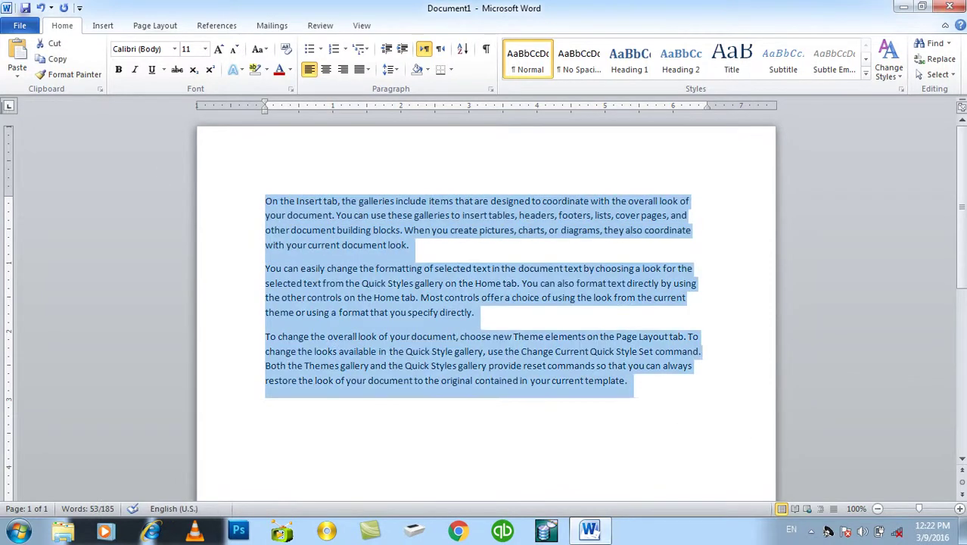
left_click(260, 50)
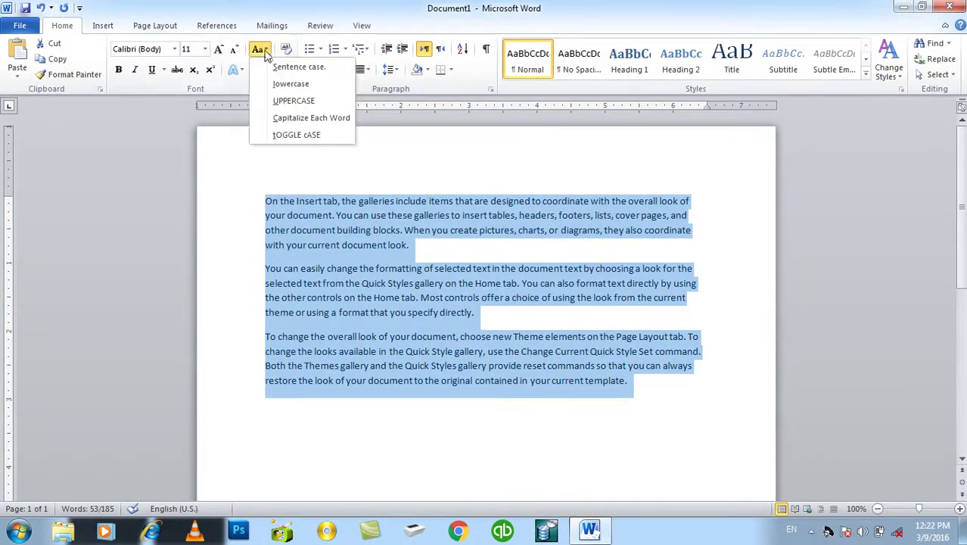
left_click(287, 104)
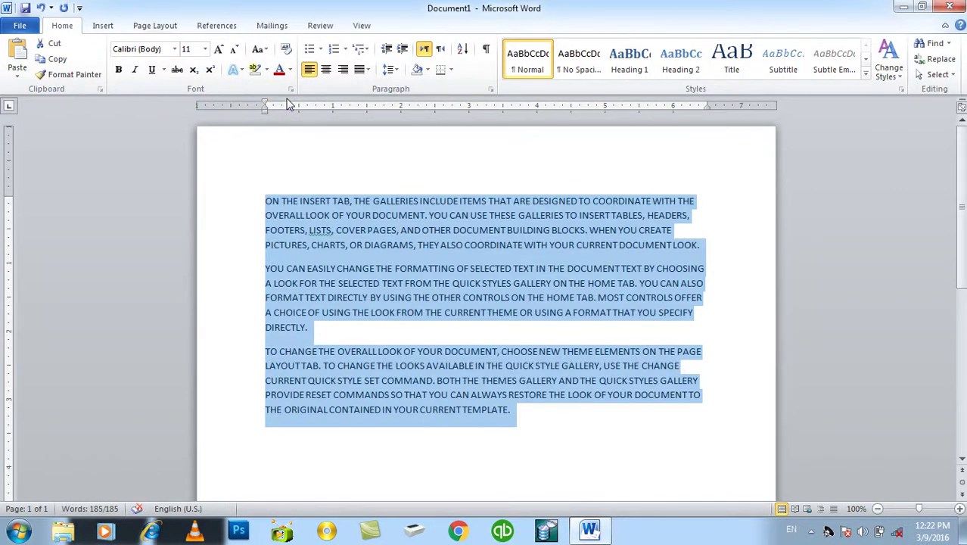
left_click(259, 49)
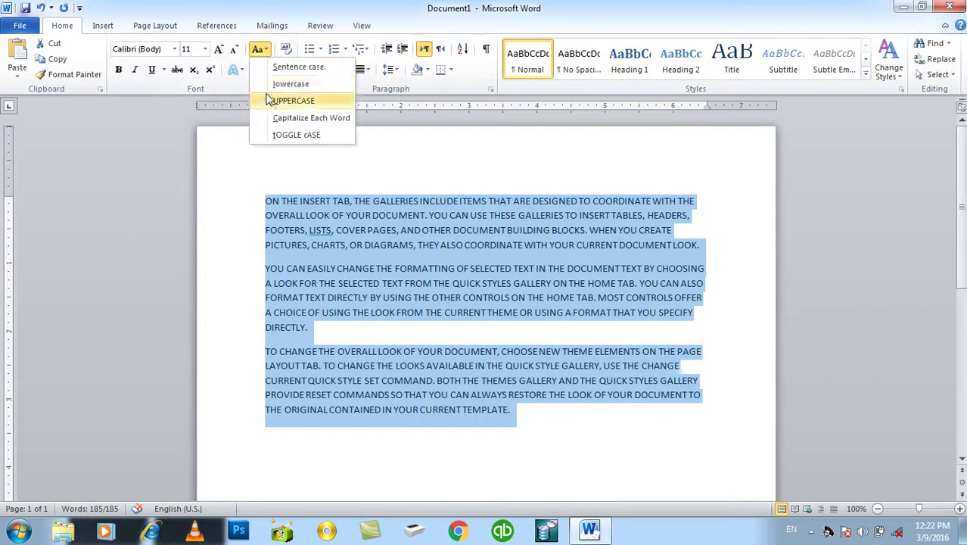
left_click(290, 84)
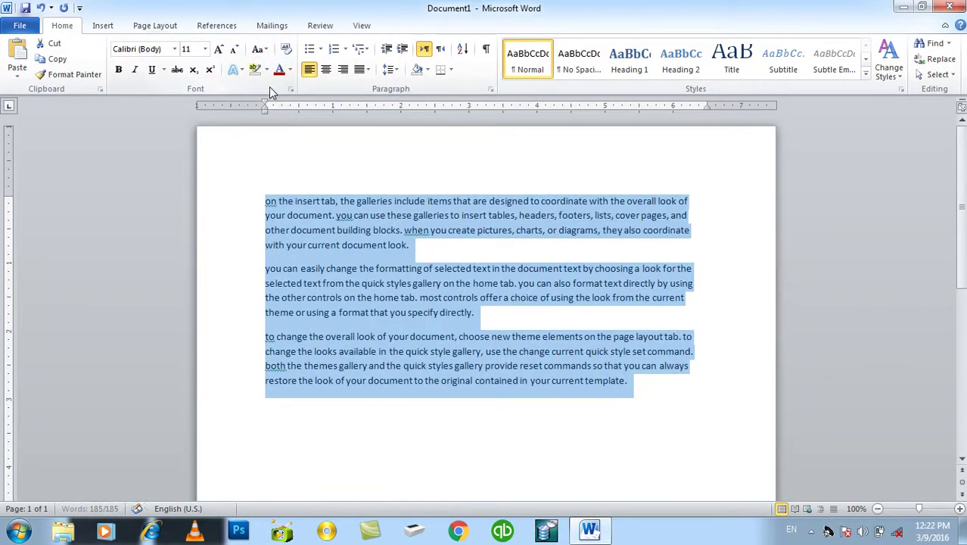
left_click(260, 49)
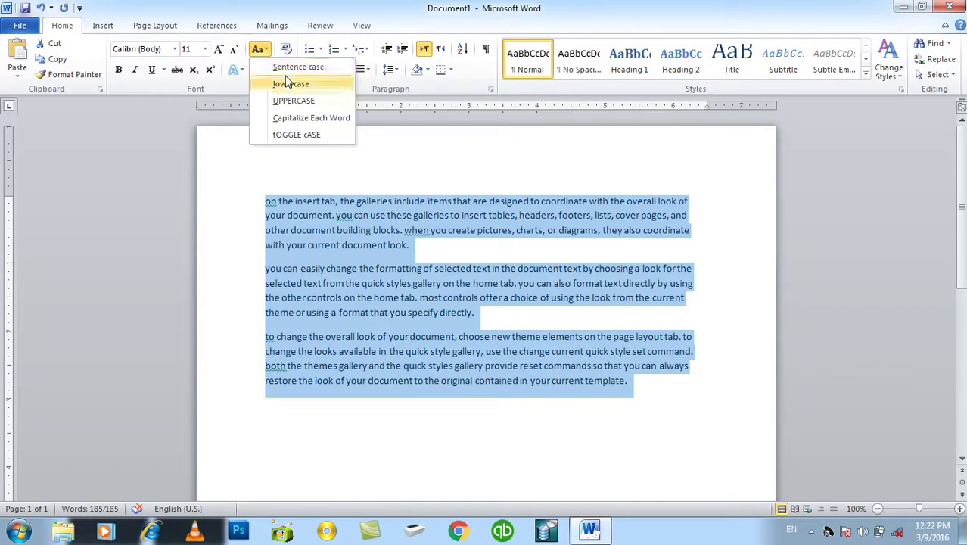
left_click(286, 73)
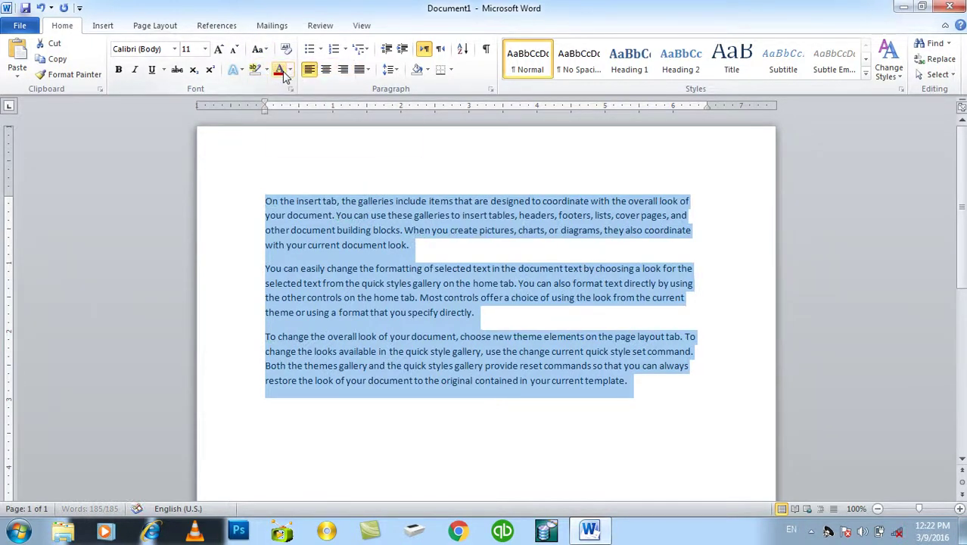
- Apply Capitalize Each Word, then tOGGLE cASE, and finally restore Sentence case
left_click(260, 49)
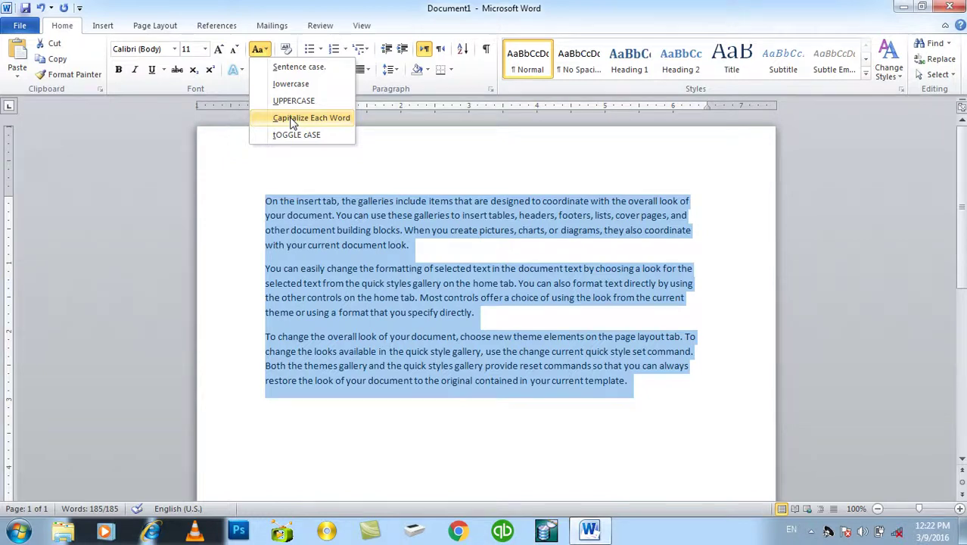
left_click(294, 119)
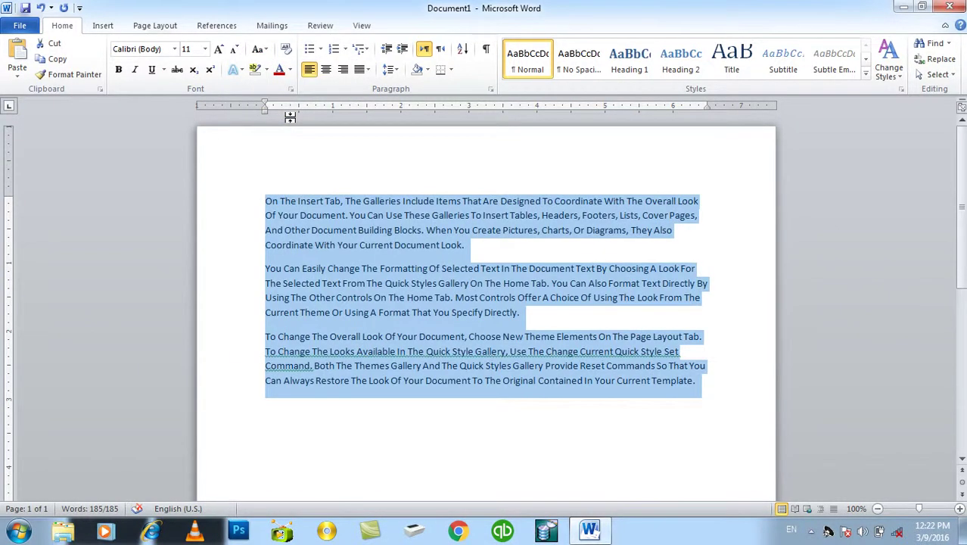
left_click(258, 49)
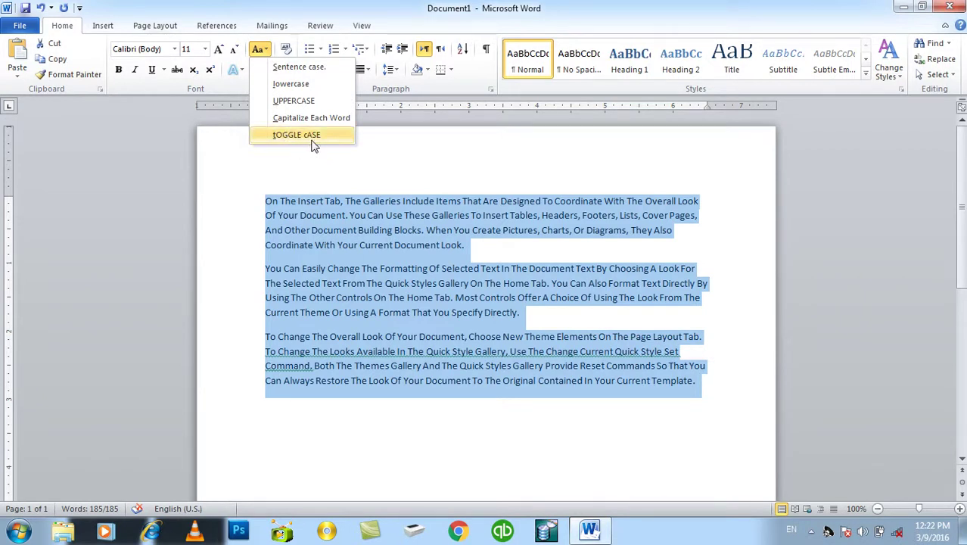
left_click(311, 139)
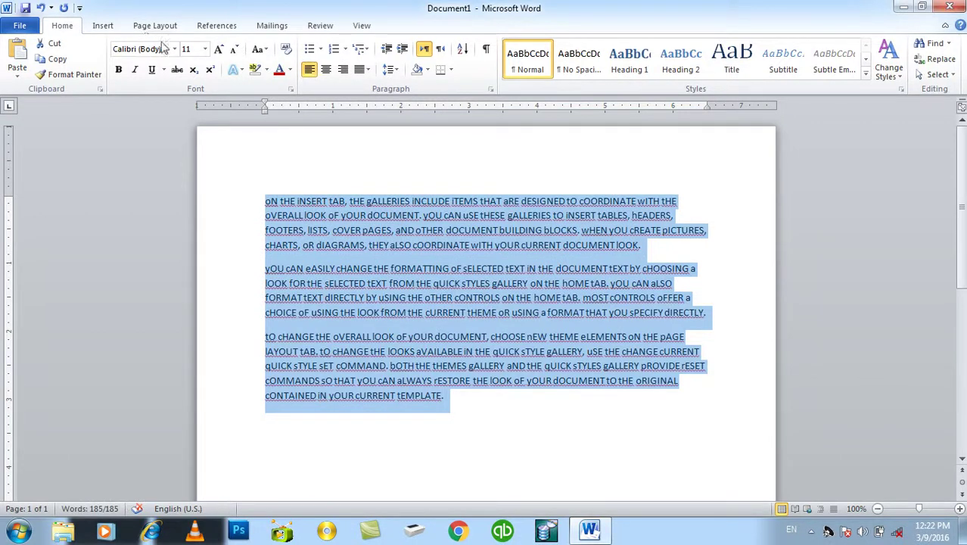
left_click(258, 50)
left_click(261, 67)
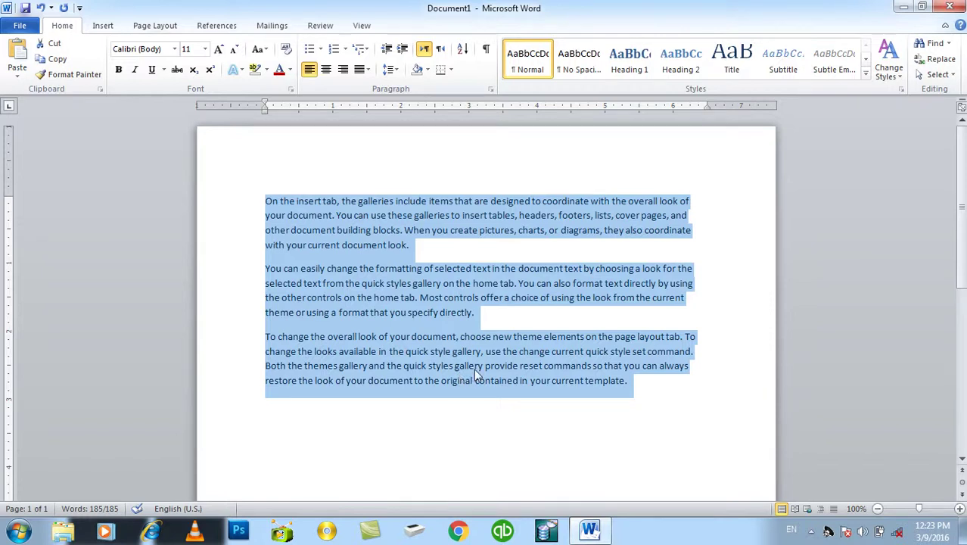
- Add a bold 14 pt 'Afghanistan' title on a new first line above the paragraphs
key("ctrl+Home")
key("Return")
key("Up")
type("Afghan")
left_click_drag(321, 201, 264, 201)
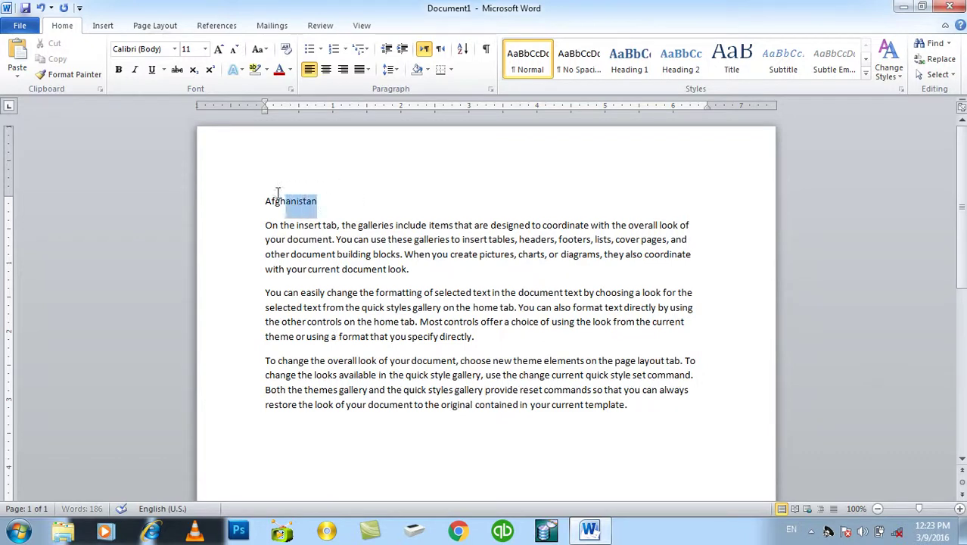
left_click(216, 48)
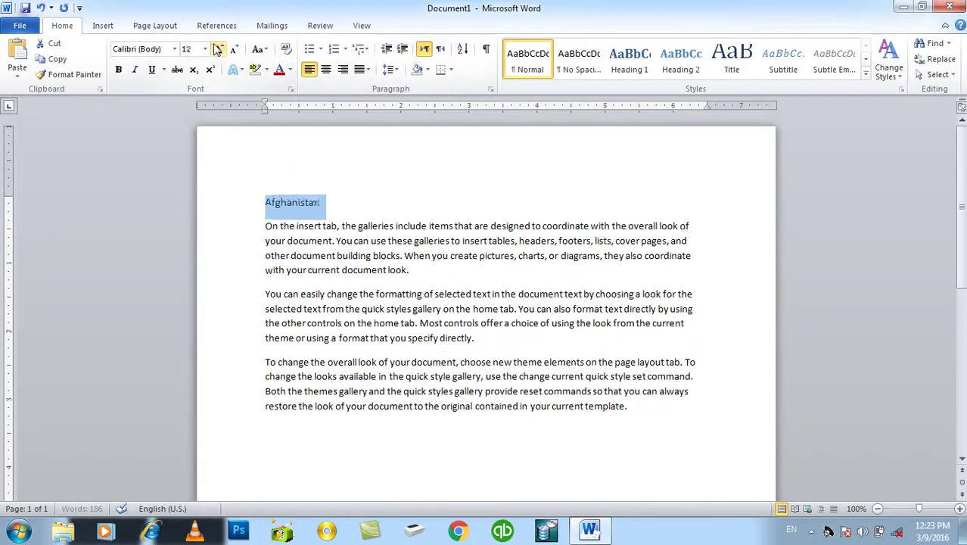
left_click(216, 48)
left_click(118, 68)
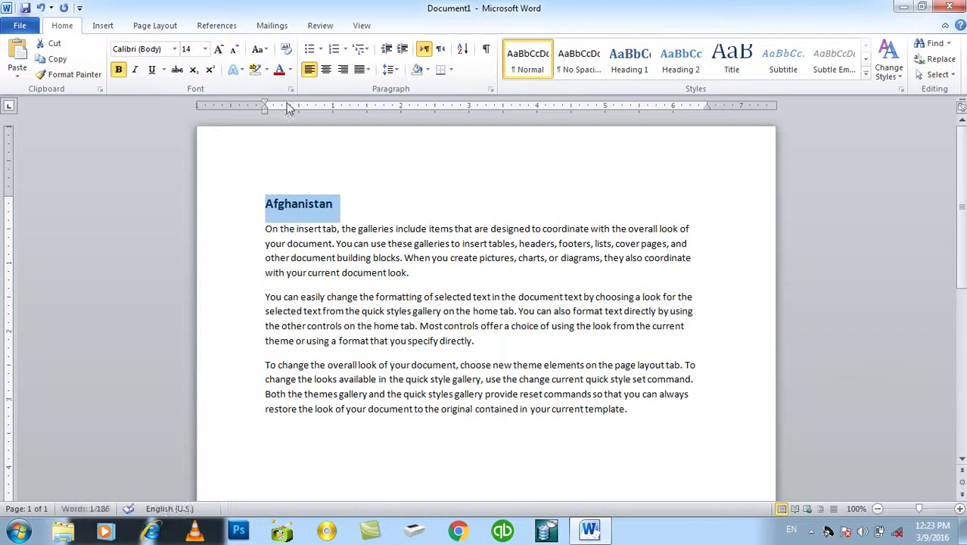
- Try right, left and center alignment on the title, ending centered, then select everything
left_click(343, 69)
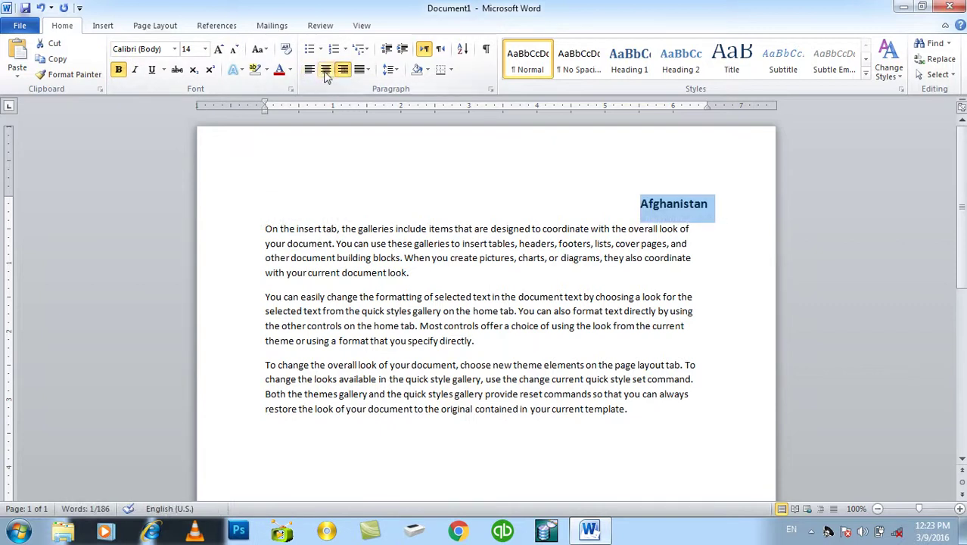
left_click(326, 69)
left_click(311, 69)
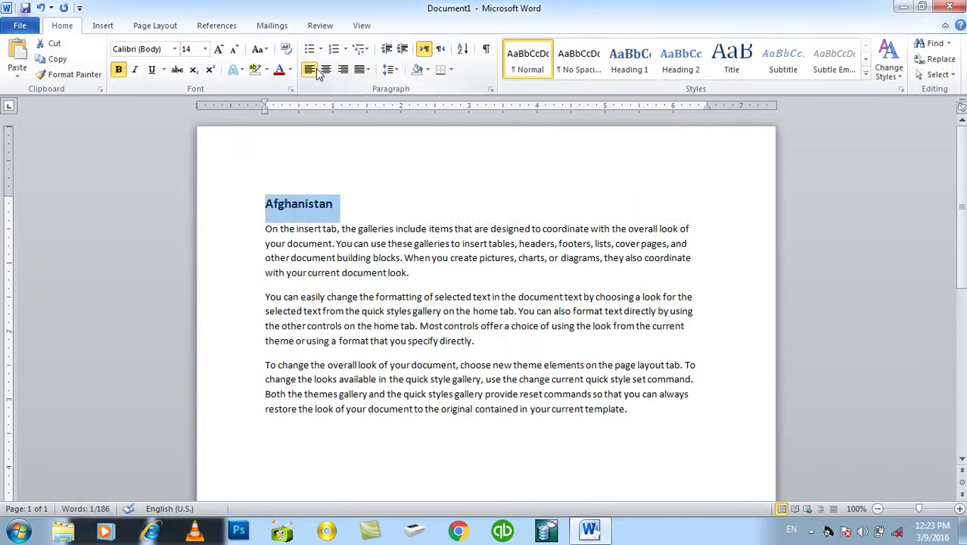
left_click(325, 70)
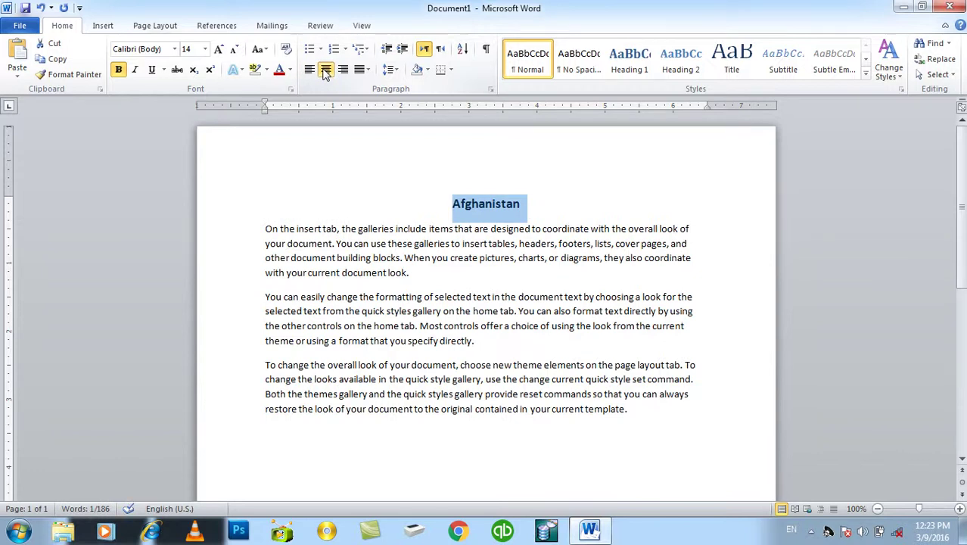
key("ctrl+r")
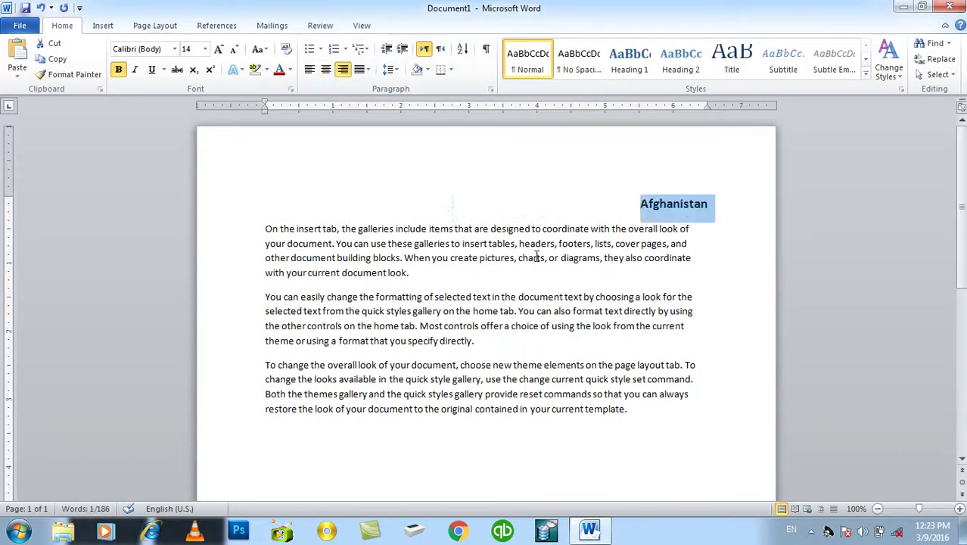
key("ctrl+l")
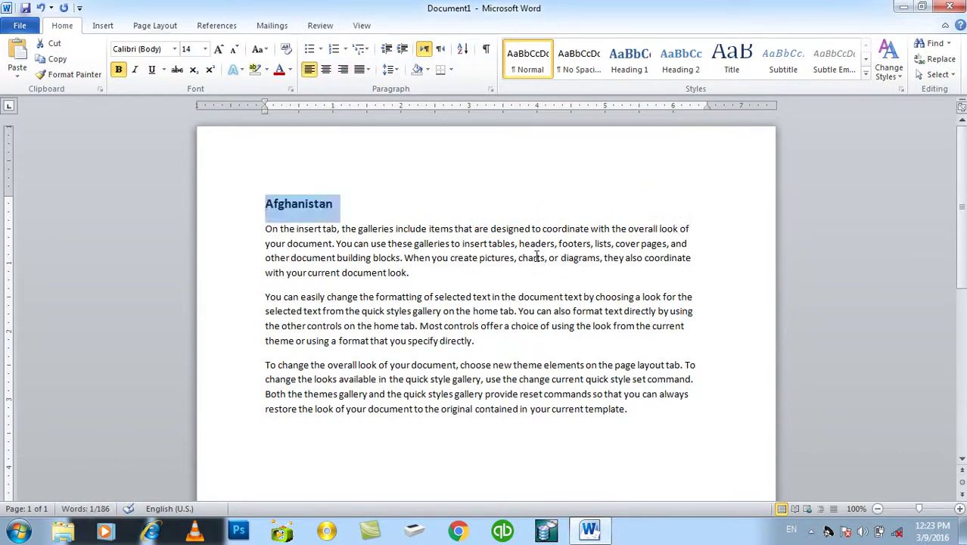
key("ctrl+e")
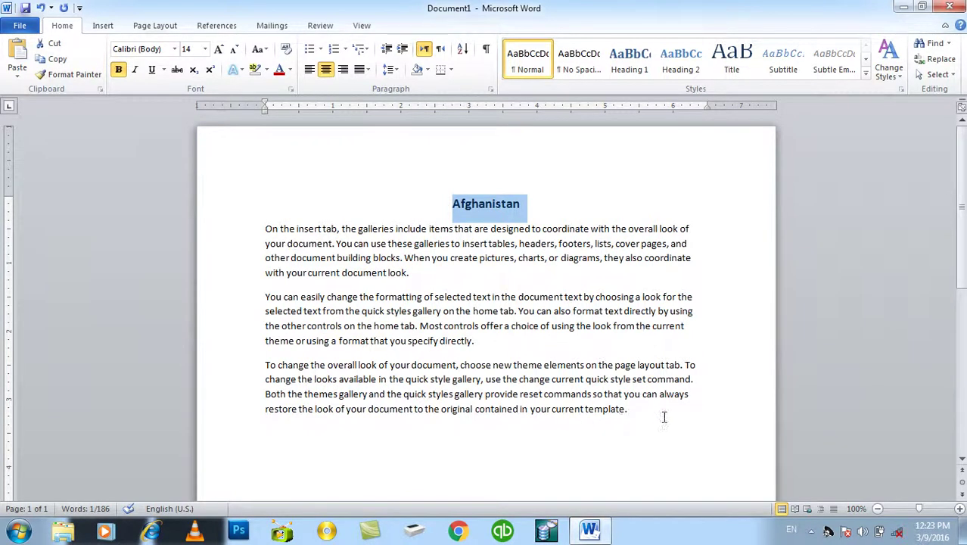
key("ctrl+a")
- Generate three sample paragraphs with =rand(), select them all, and show the justification options
type("=rand(")
key("BackSpace")
key("BackSpace")
key("BackSpace")
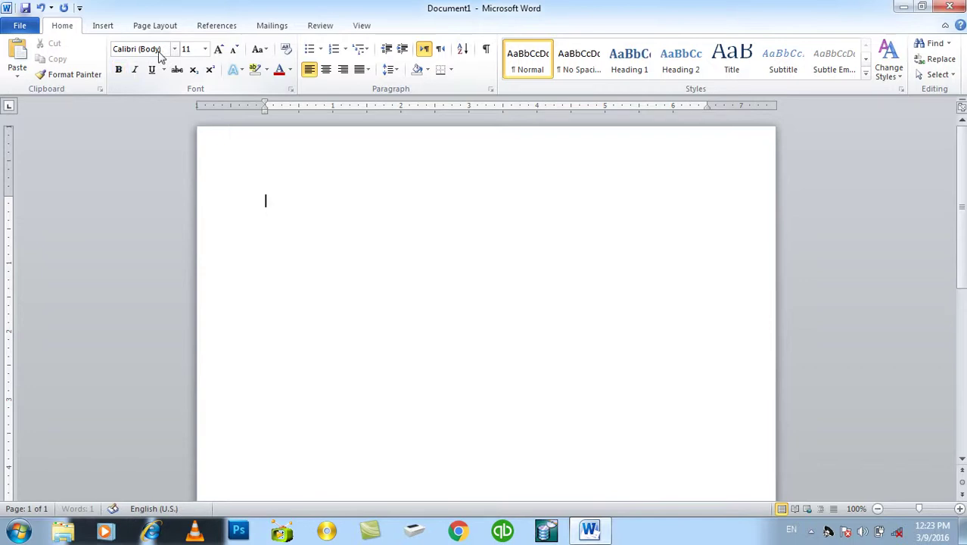
type("=ra")
type(")")
key("Return")
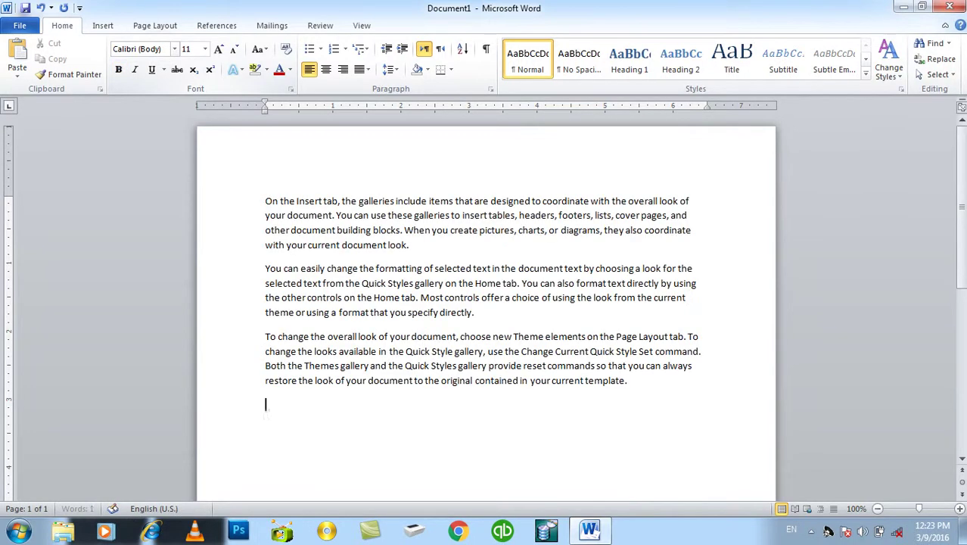
key("ctrl+a")
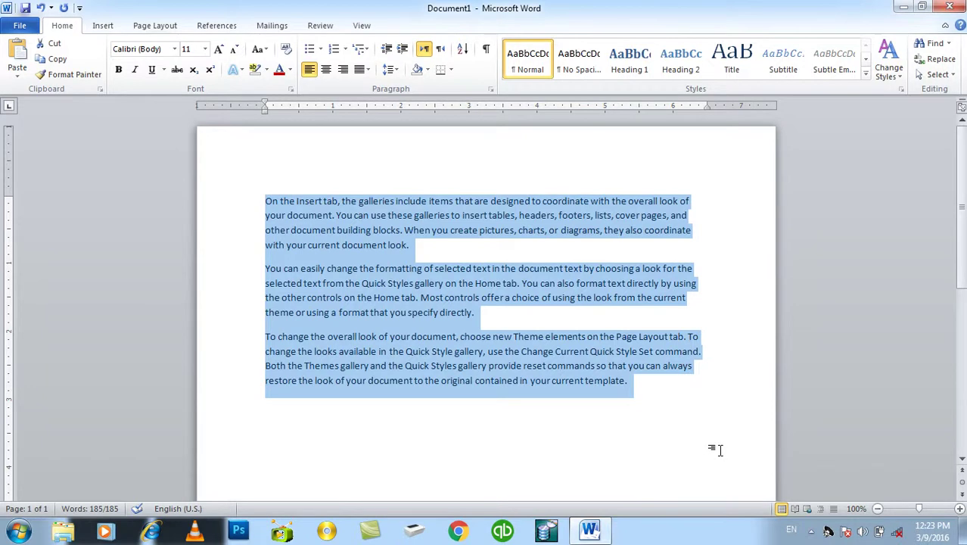
left_click(367, 70)
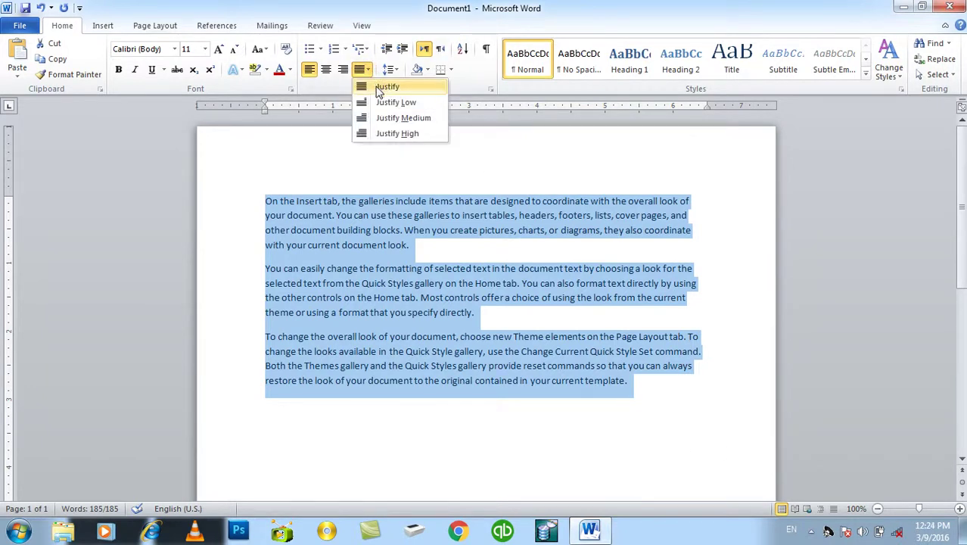
- Justify all three paragraphs, briefly revert to left alignment, re-justify, then view the Justify variants
left_click(385, 87)
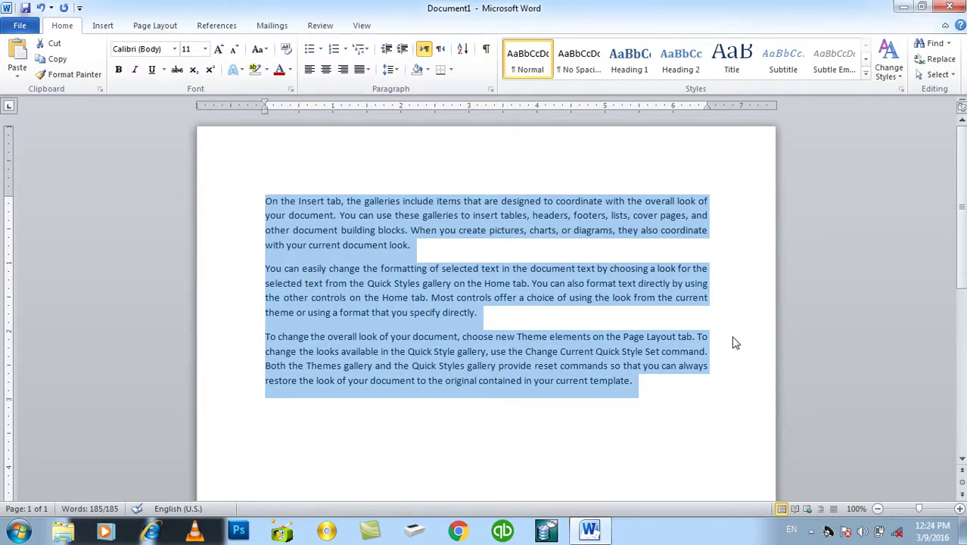
left_click(360, 69)
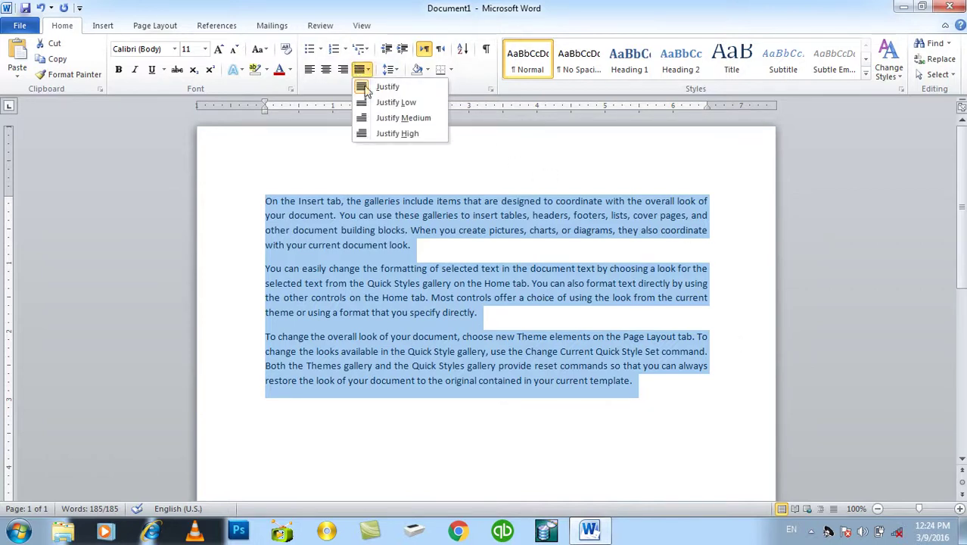
left_click(362, 76)
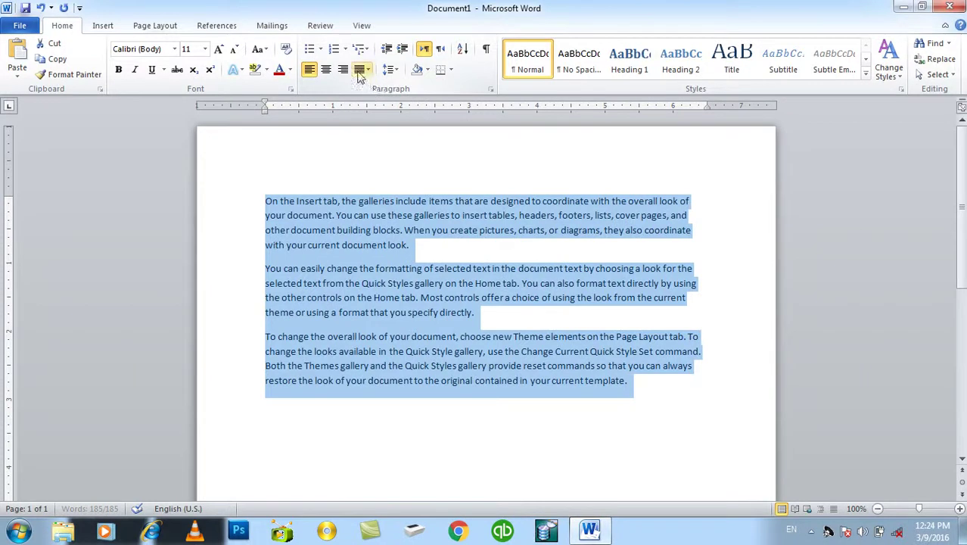
left_click(360, 76)
left_click(390, 144)
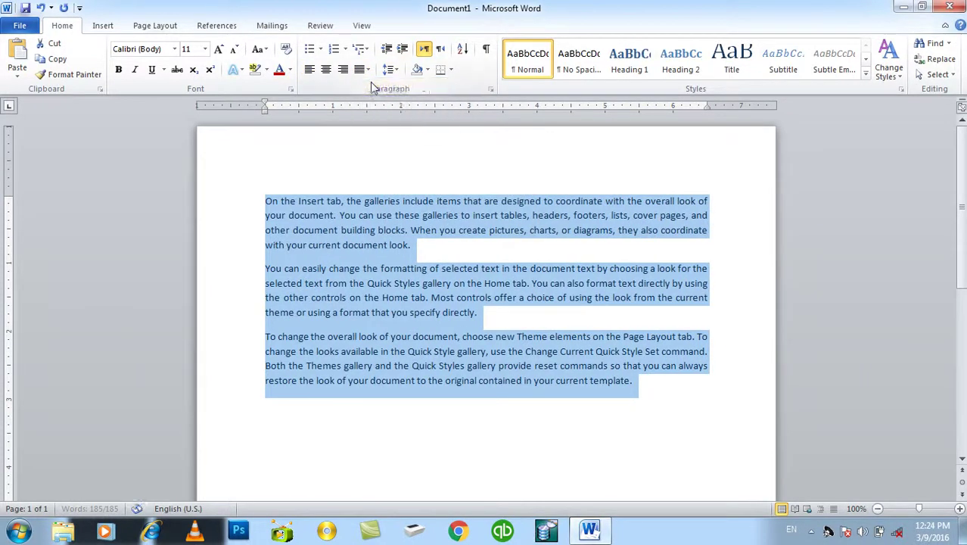
left_click(367, 71)
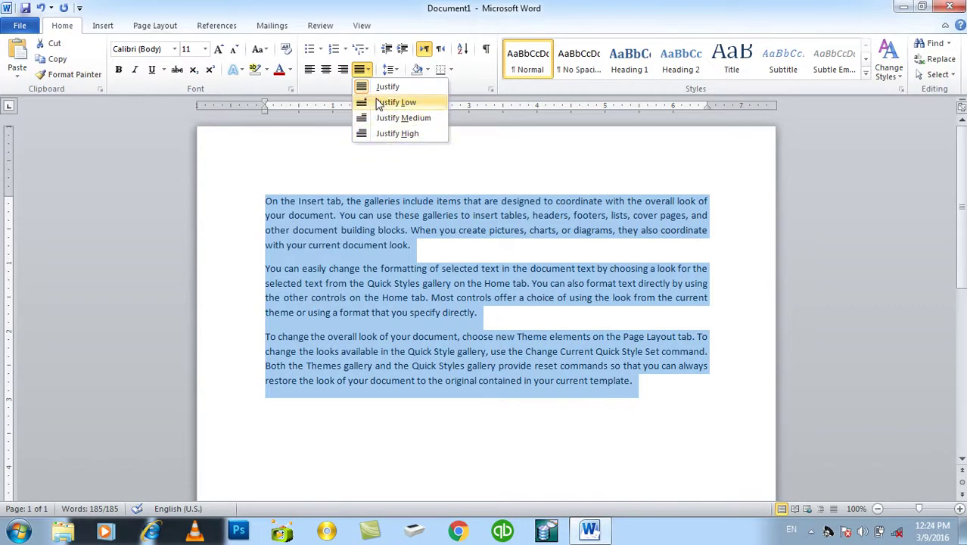
left_click(368, 71)
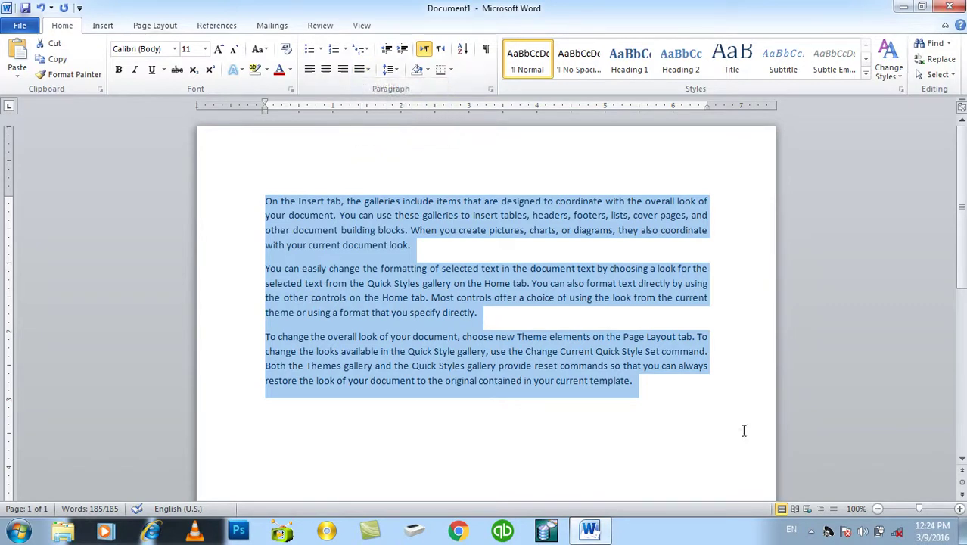
- Apply checkmark bullets and add two bullet items of repeated lowercase w's, then select all
left_click(321, 49)
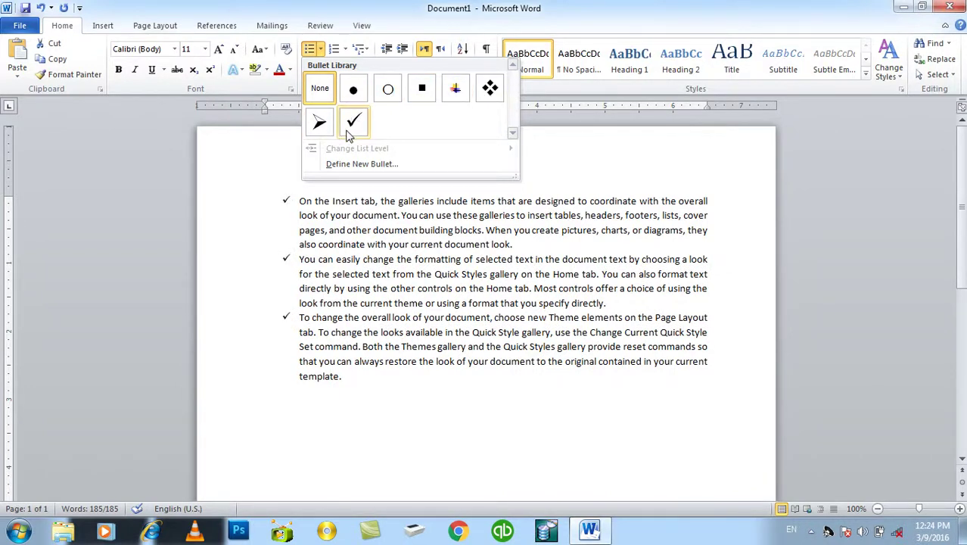
left_click(351, 132)
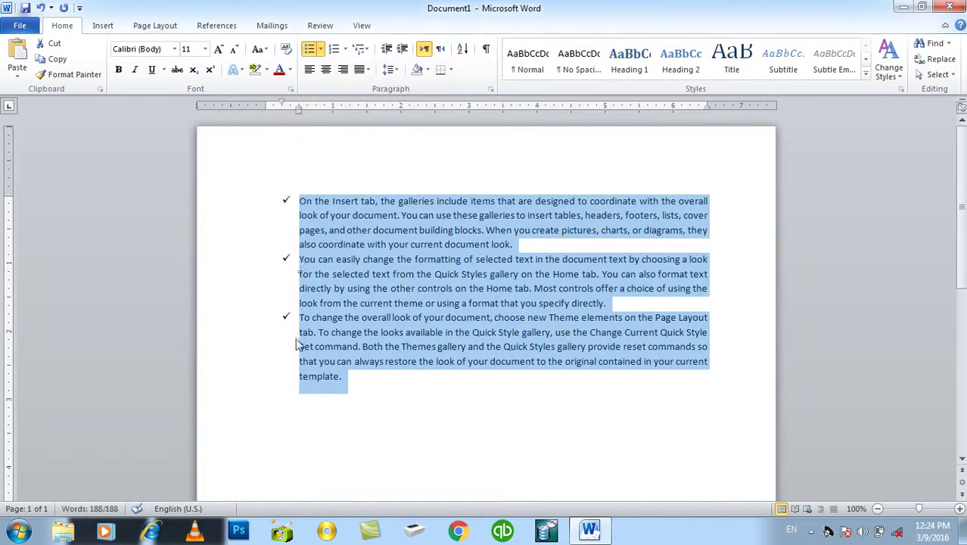
left_click(372, 398)
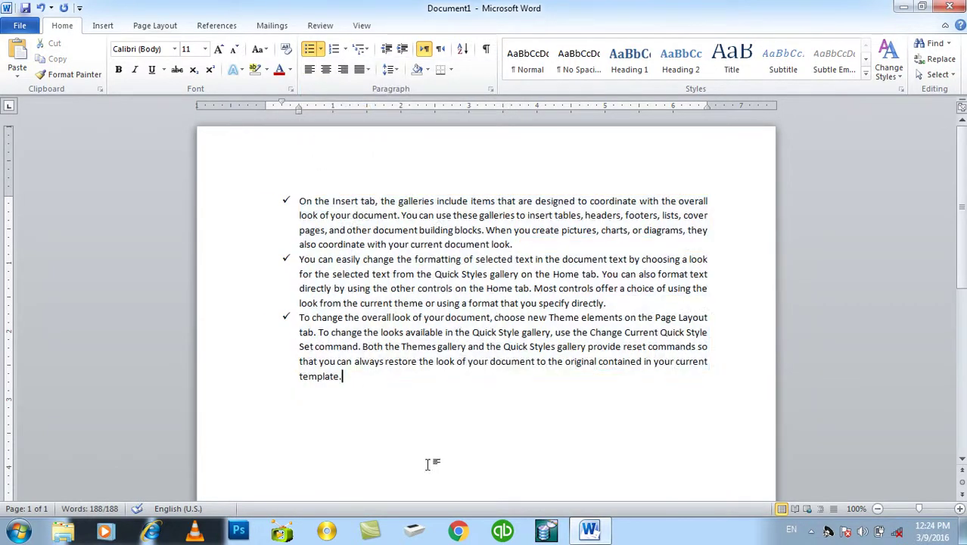
key("Return")
type("wwwwwwwwwwwwwwwww")
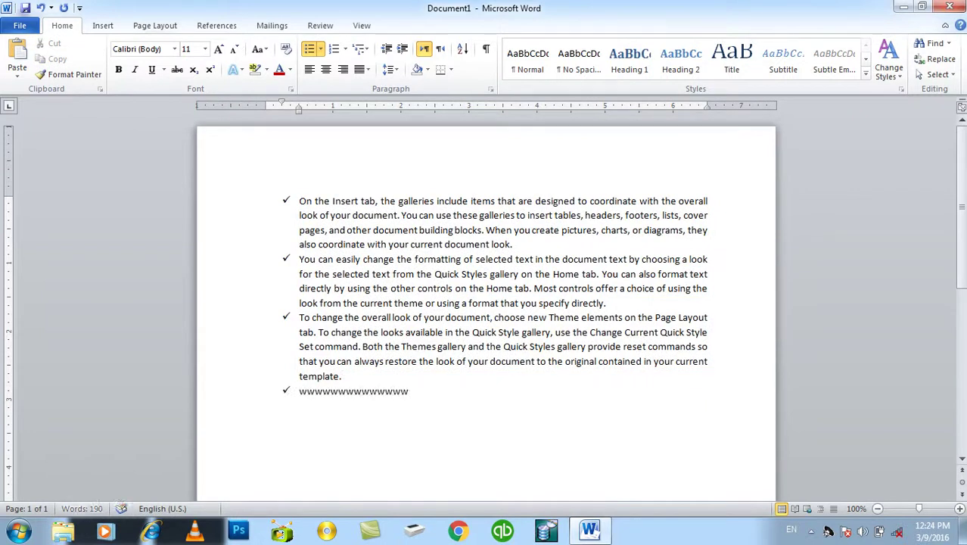
type("wwwwwwwwwwwwwwwwwwwwwwwwwwwwwwwwwwwwwwwwwwwwwwwwwwwwwwwwwwwwwwwwwwwwwwwwwwwwwwwwwww")
key("Return")
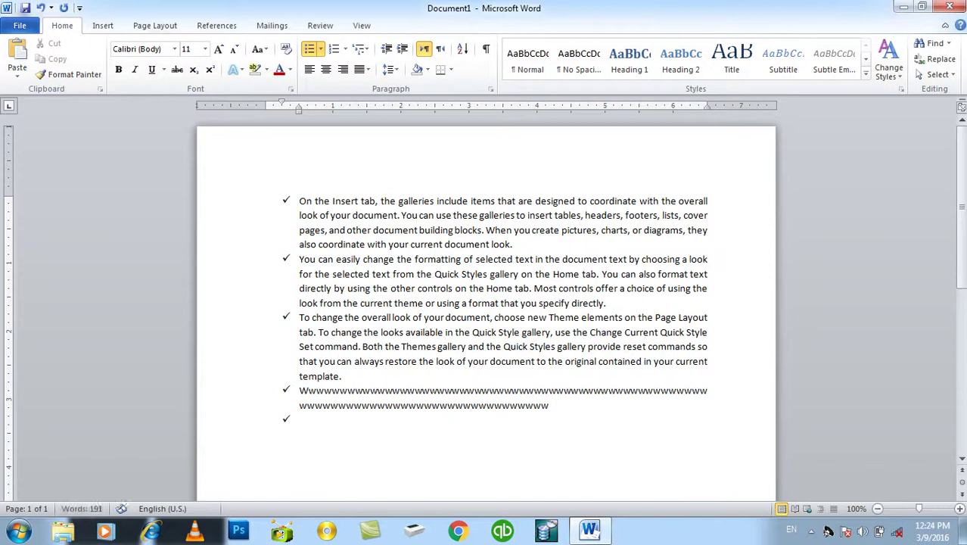
key("ctrl+z")
type("wwwwwwwwwwwwwwwwwwwwwwwwwwwwwwwwwwwwwwwwwwwwwwwwwwwwwwwwwwwwwwwwwwwwwwwwwwwwwwwwwwwwwwwwwwwwwwwwwwwwwwwwwwwwwwwwwwwwwwwwwwwwwwwwwwwwwwwwwwwwwwwwwwwwwwwwwwwwwwwwwwwwwwwwwwwwwww")
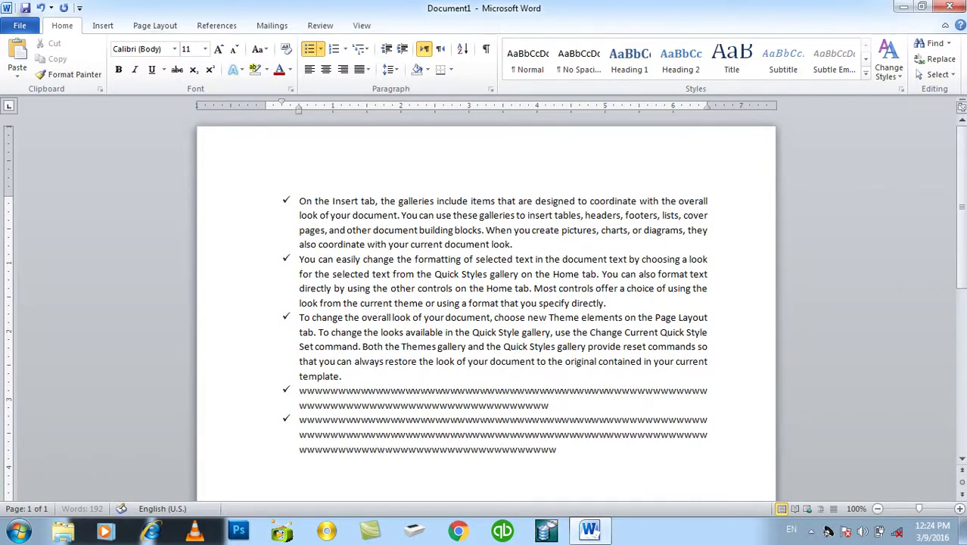
key("ctrl+a")
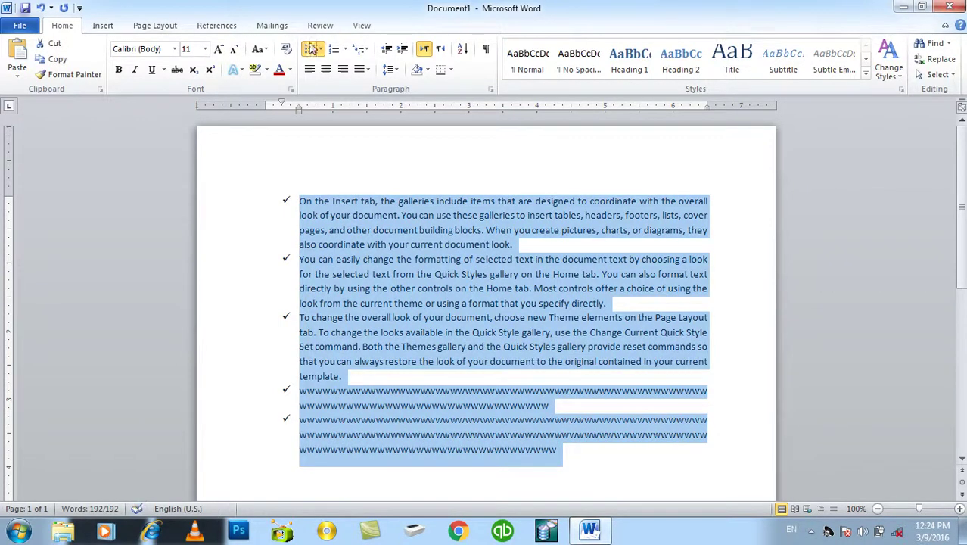
- Remove the bullets with None, then reapply the checkmark bullets
left_click(321, 48)
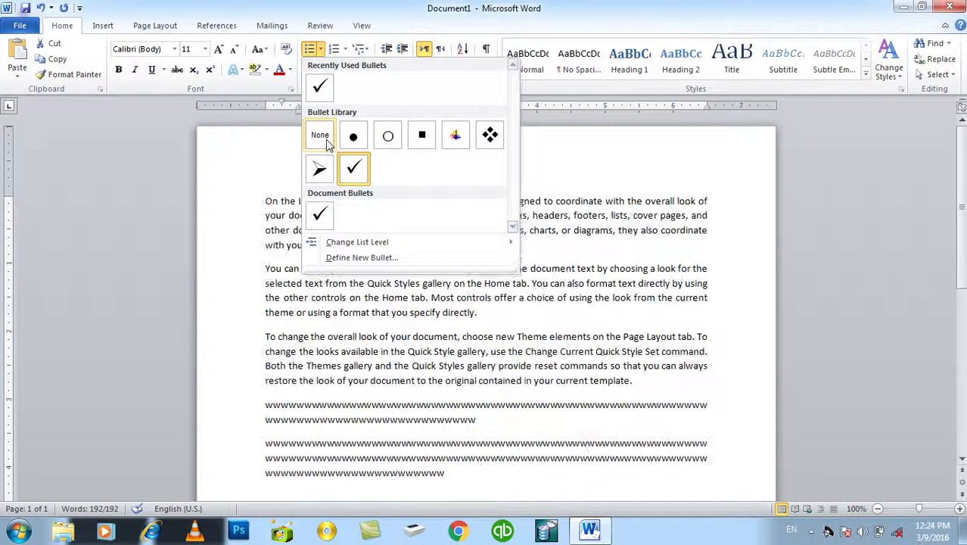
left_click(324, 140)
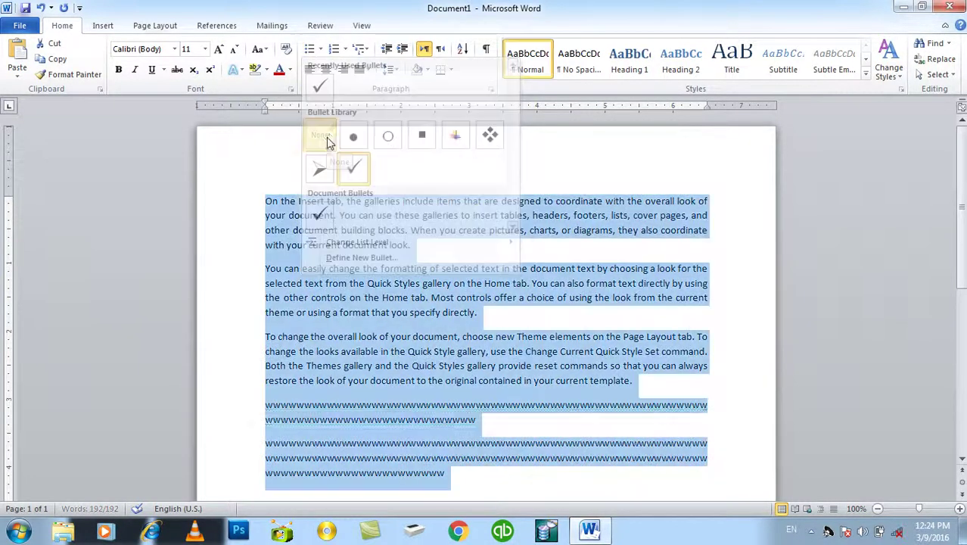
left_click(321, 50)
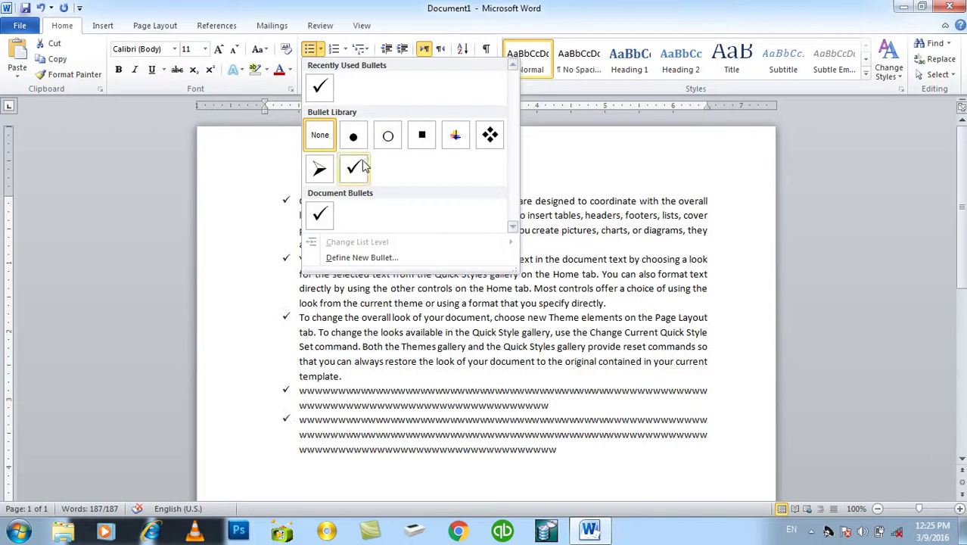
left_click(364, 167)
left_click(320, 49)
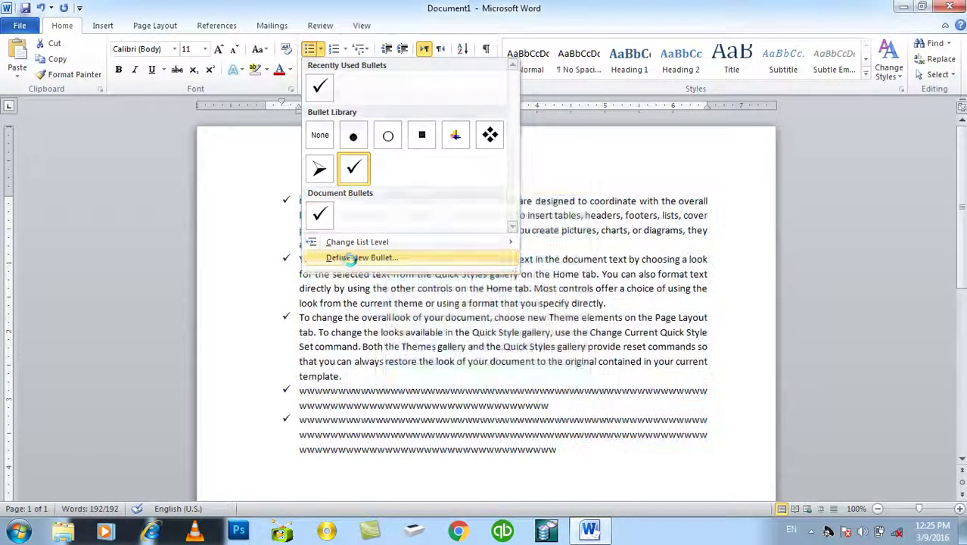
- Define a new Wingdings right-arrow symbol bullet and apply it to the list
left_click(350, 260)
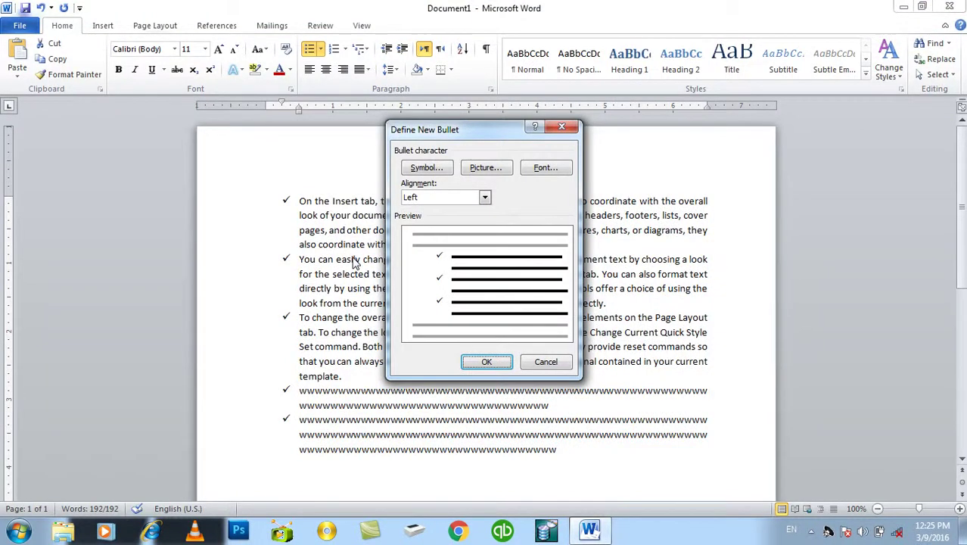
left_click(426, 170)
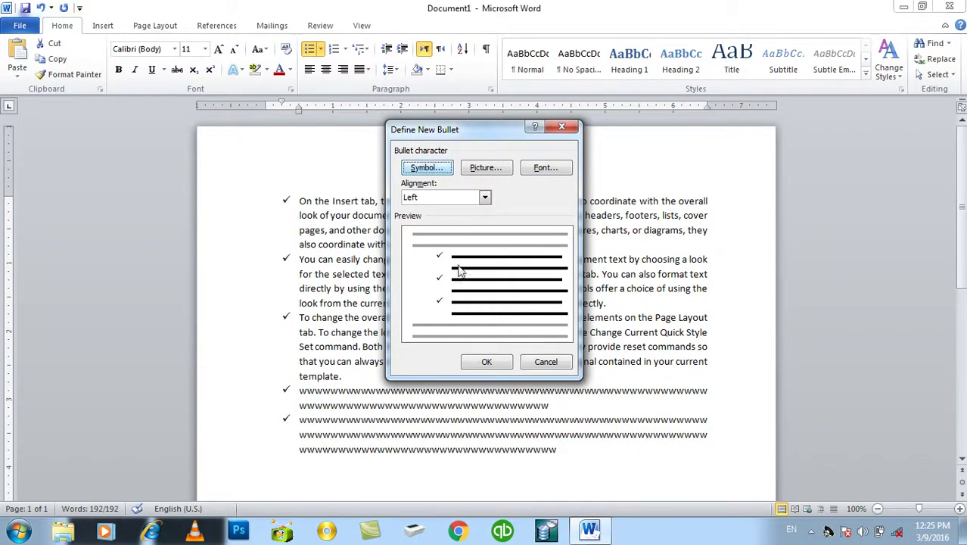
left_click(427, 169)
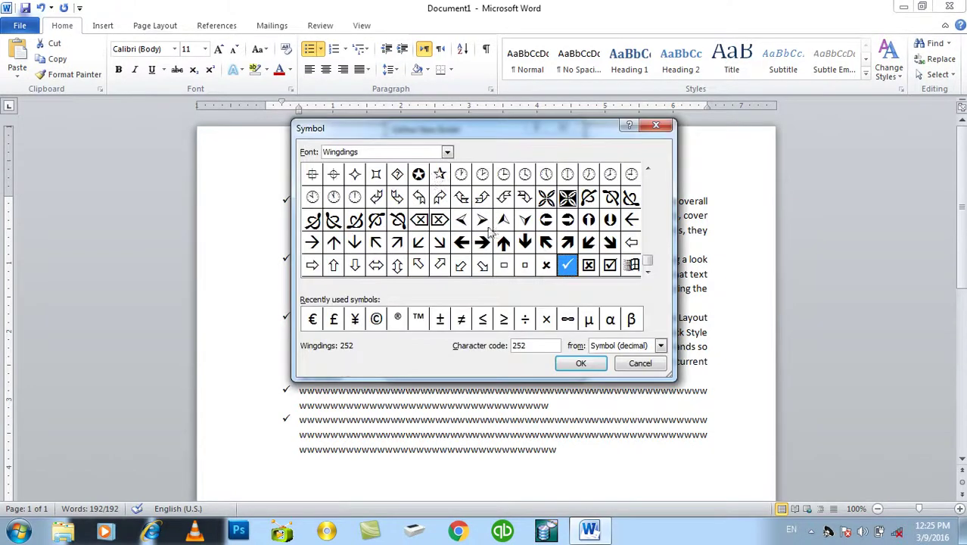
left_click(482, 242)
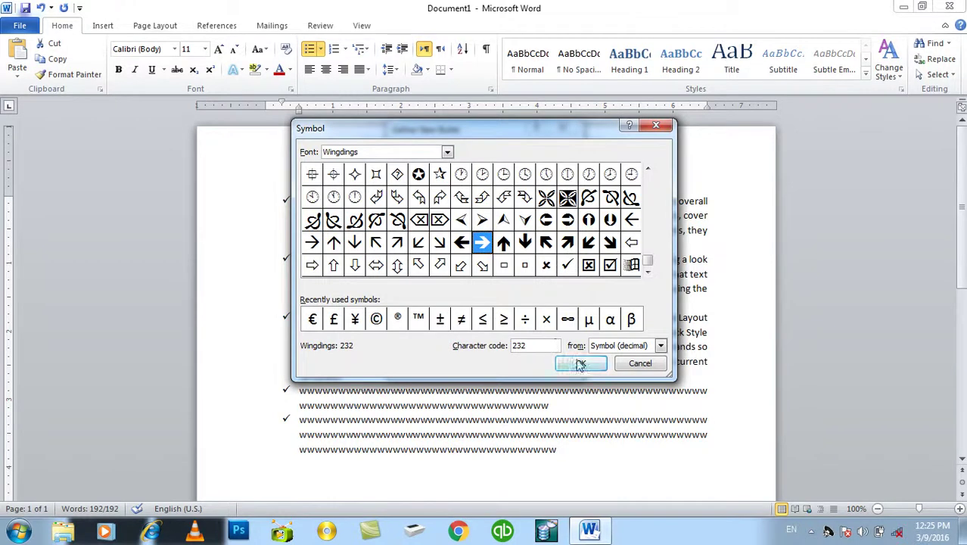
left_click(580, 363)
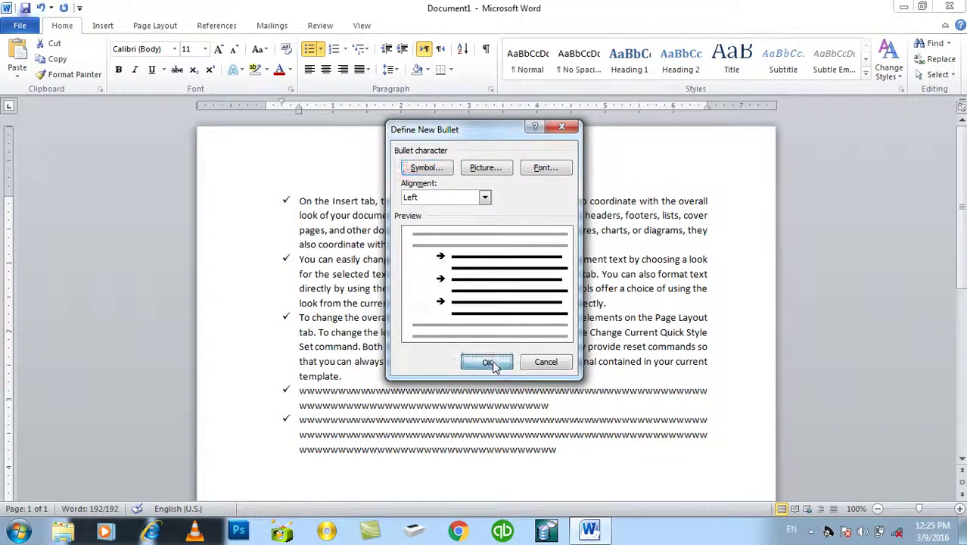
left_click(488, 362)
left_click(321, 49)
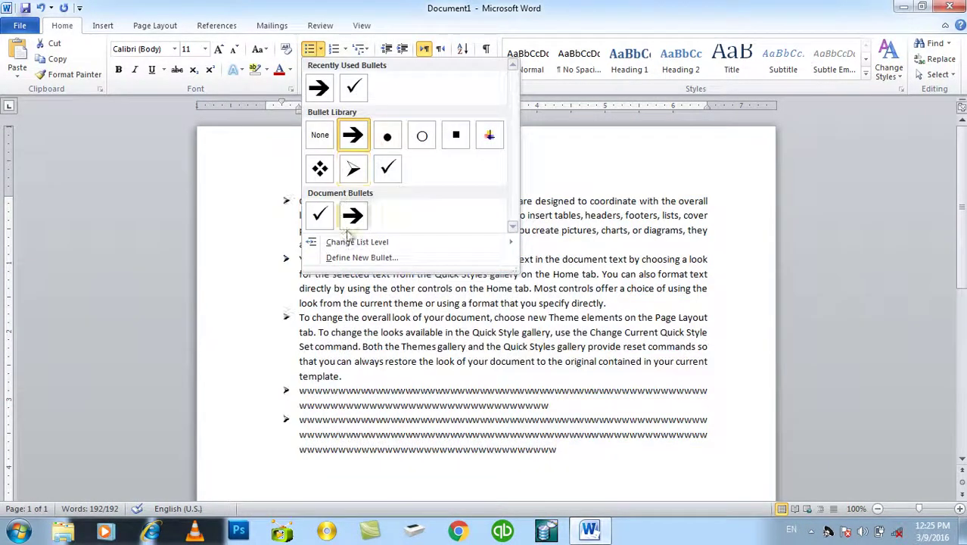
- Apply a picture bullet of the Desert sample photo, then remove the bullets from the paragraphs
left_click(325, 257)
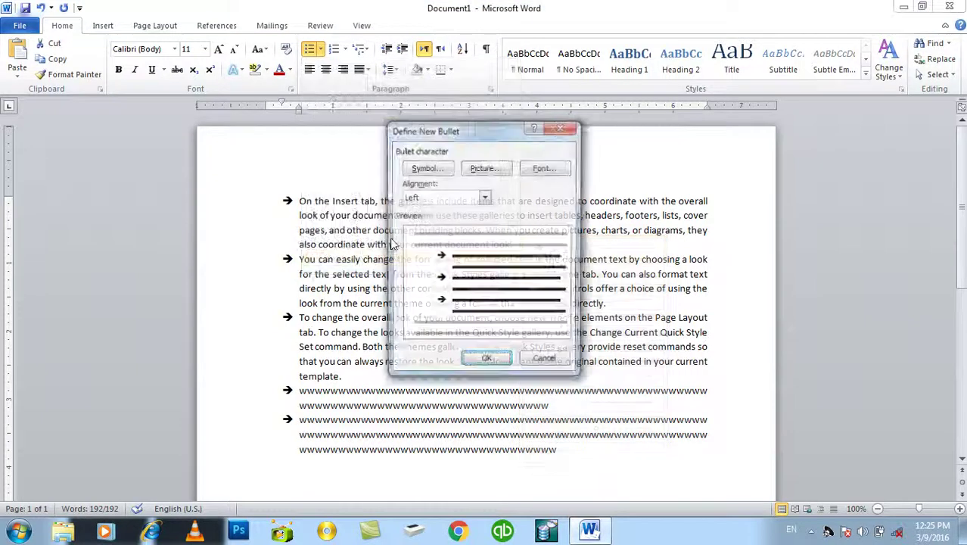
left_click(485, 167)
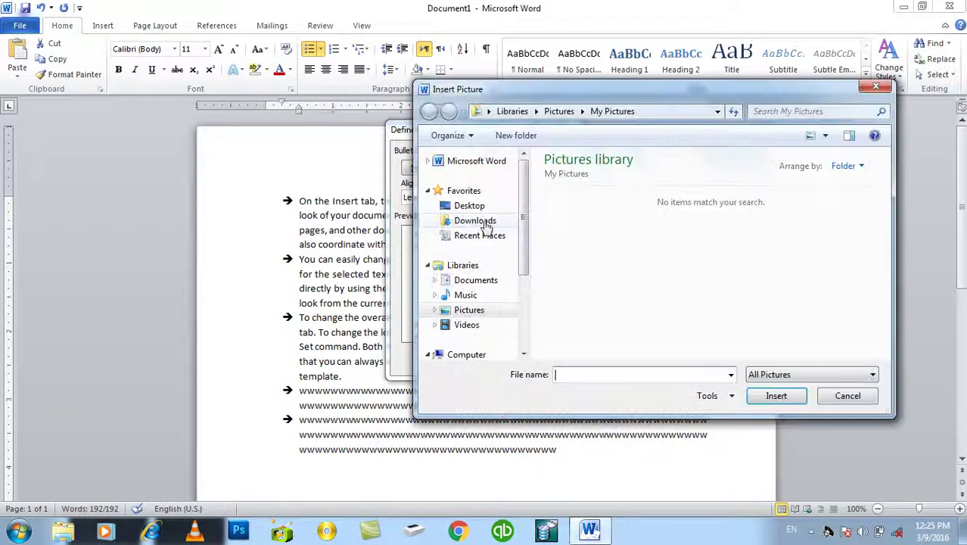
left_click(466, 208)
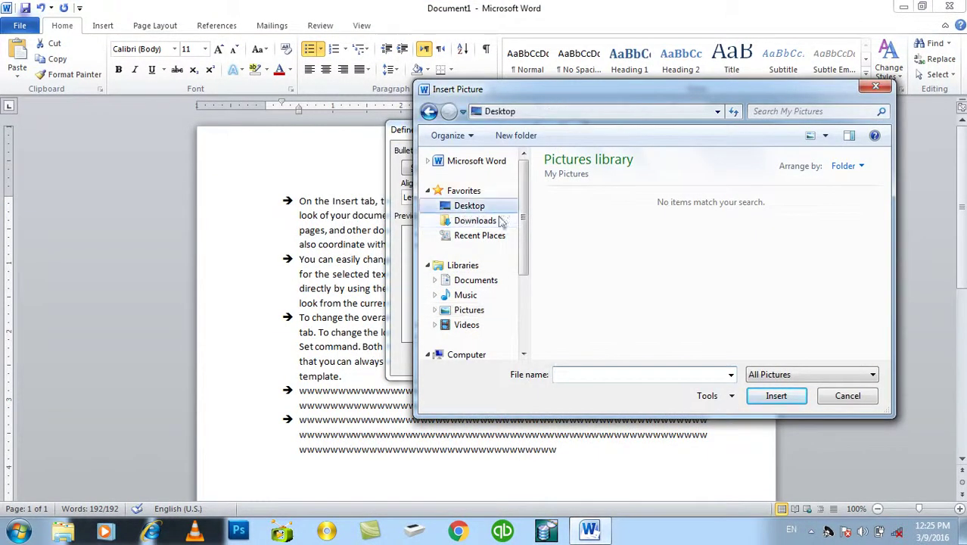
scroll(507, 269, "down", 2)
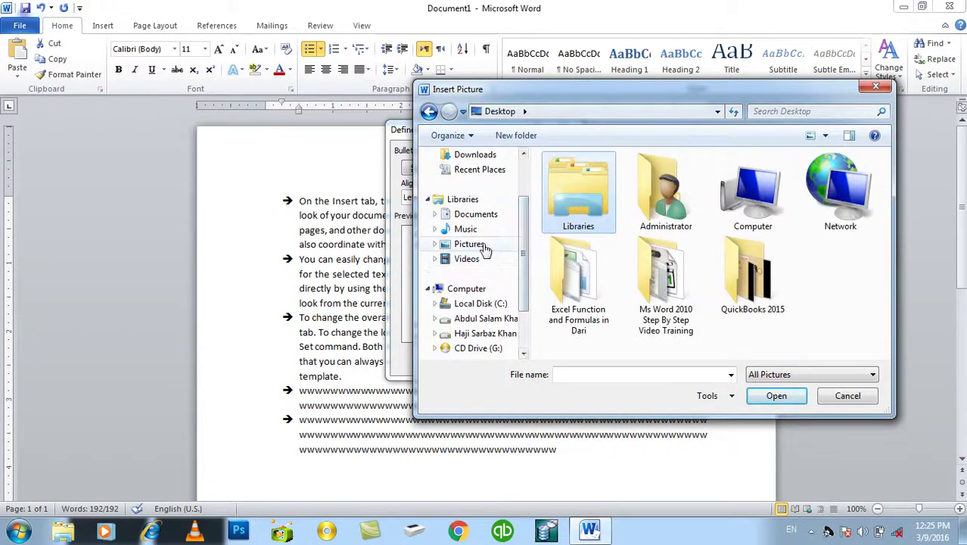
left_click(481, 247)
double_click(551, 241)
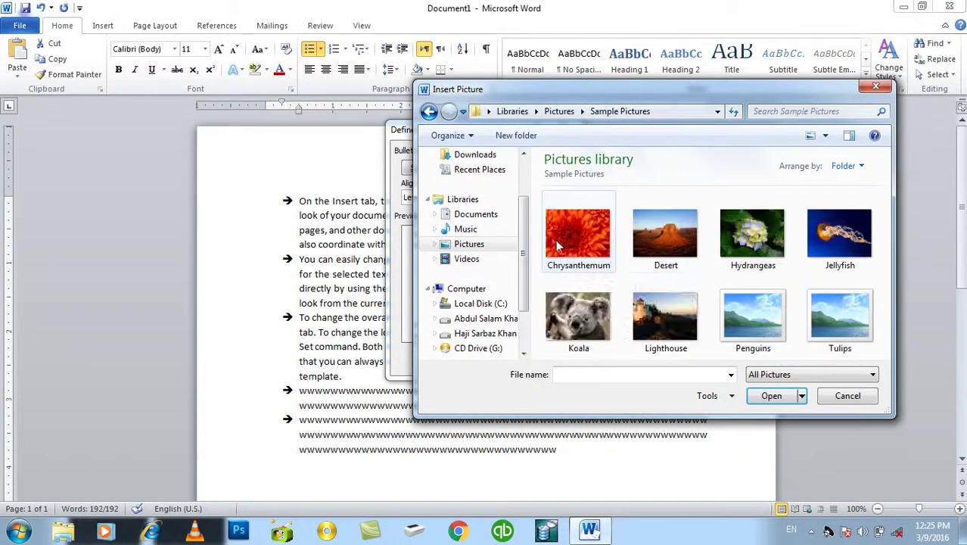
double_click(668, 240)
left_click(485, 362)
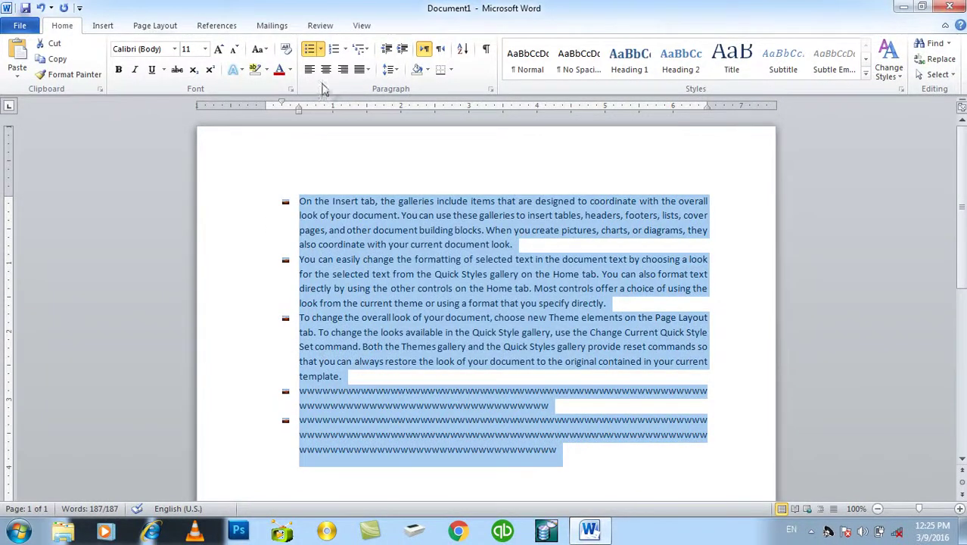
left_click(315, 51)
- Apply the ❖ diamond bullet and set its complex-script font to Bold, size 72
left_click(321, 49)
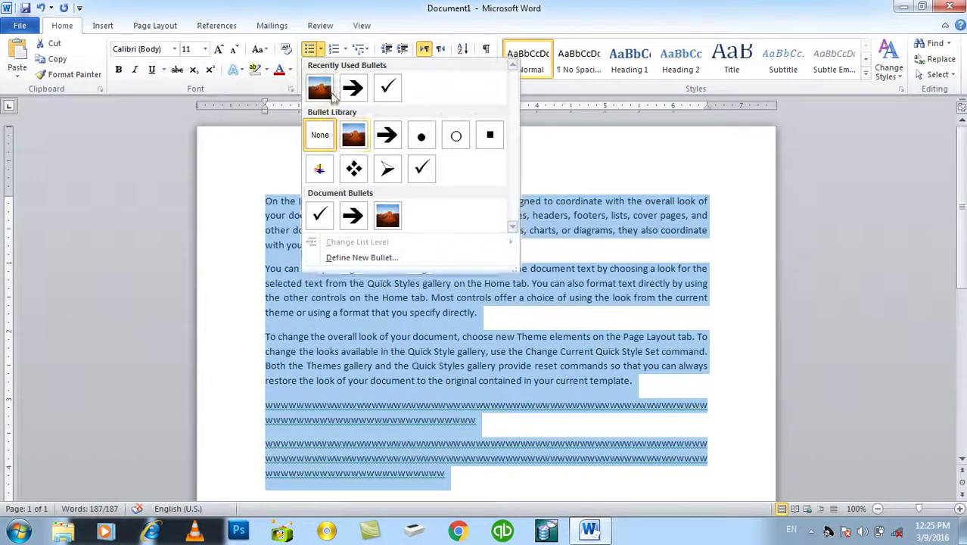
left_click(353, 170)
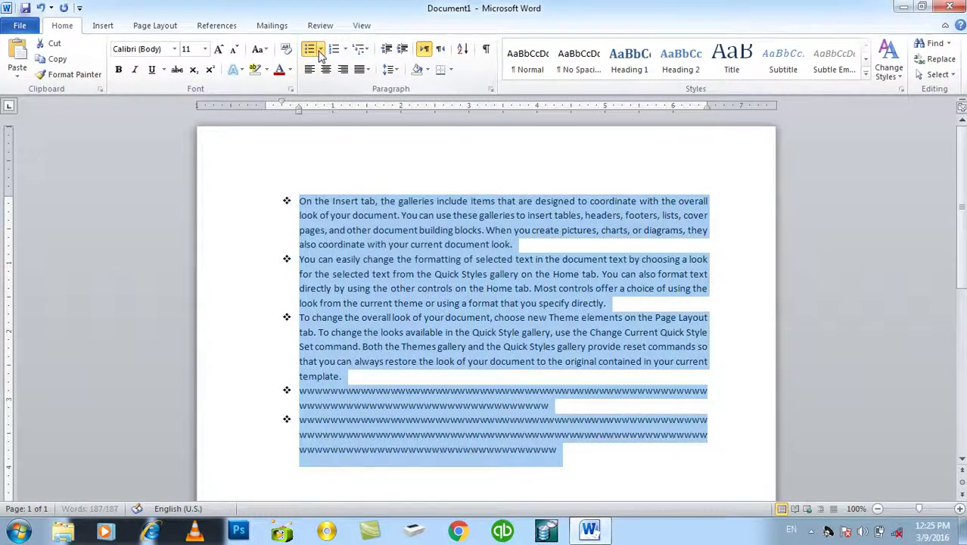
left_click(321, 50)
left_click(362, 258)
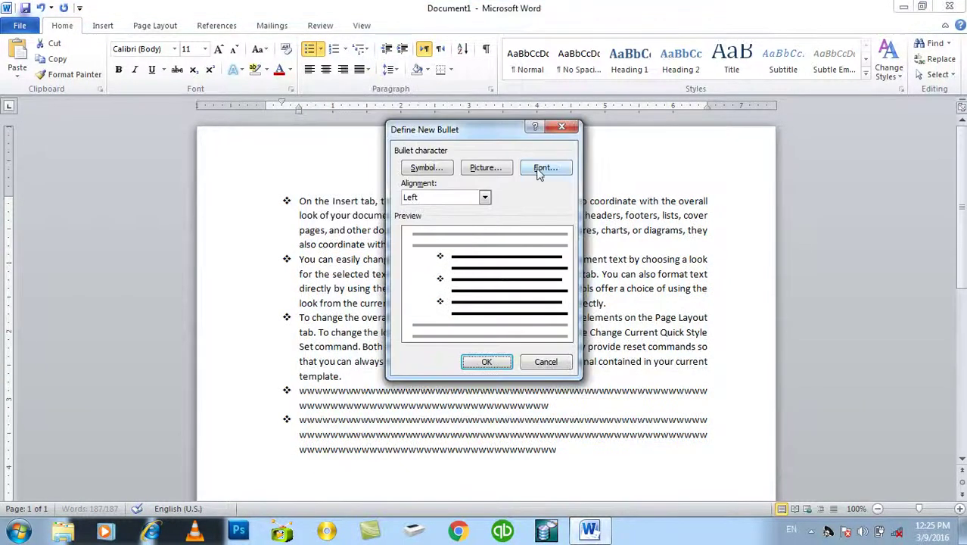
left_click(542, 170)
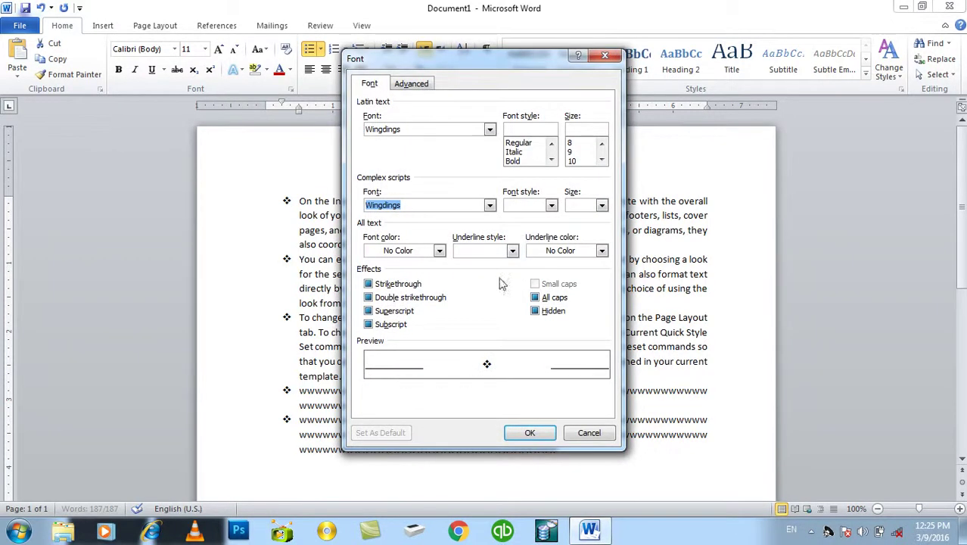
left_click(552, 206)
left_click(526, 238)
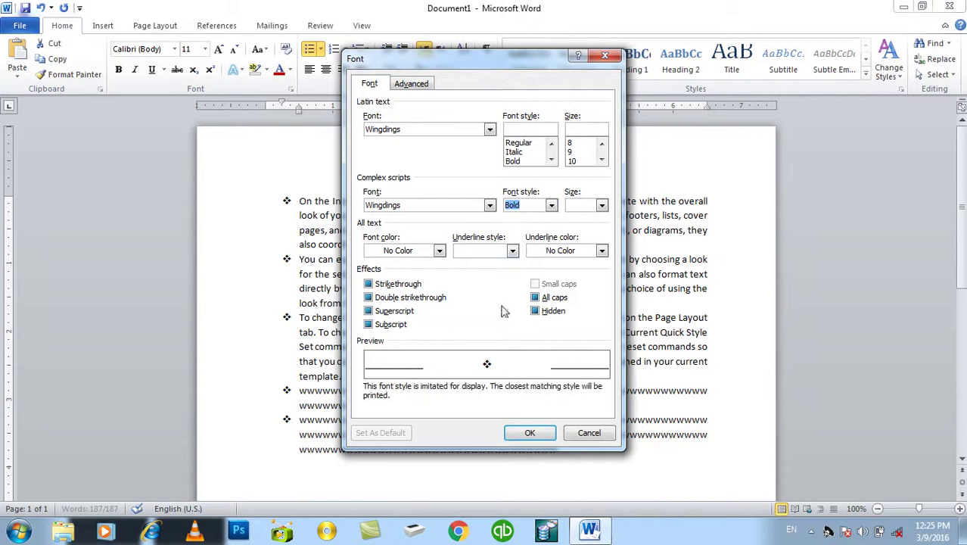
left_click(602, 206)
scroll(582, 242, "down", 4)
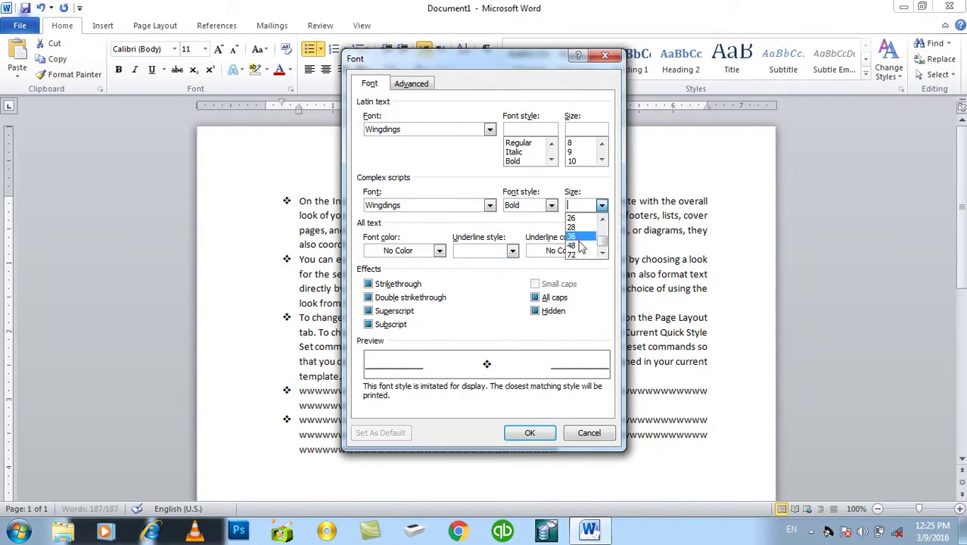
left_click(574, 254)
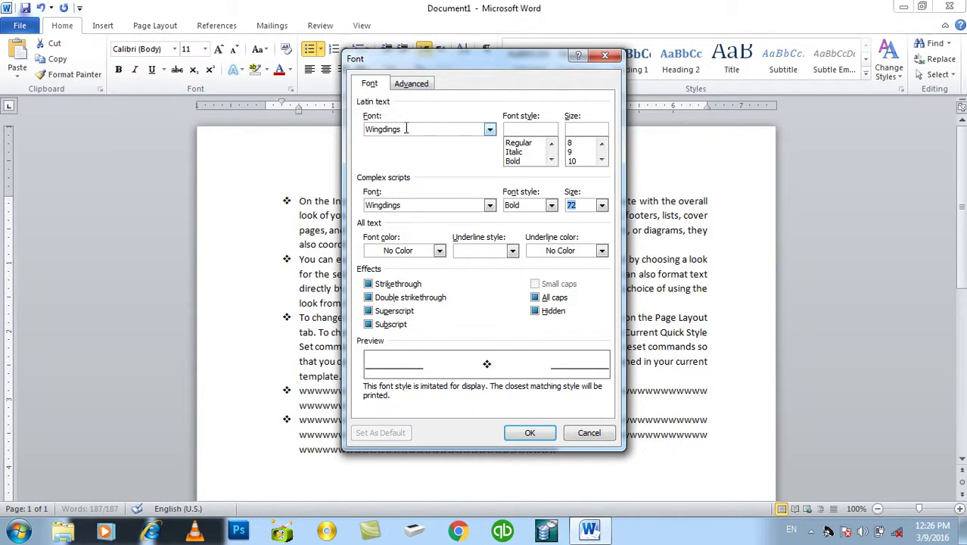
- Make the diamond bullet's font Bold at 16 pt and apply it to the list
left_click(522, 161)
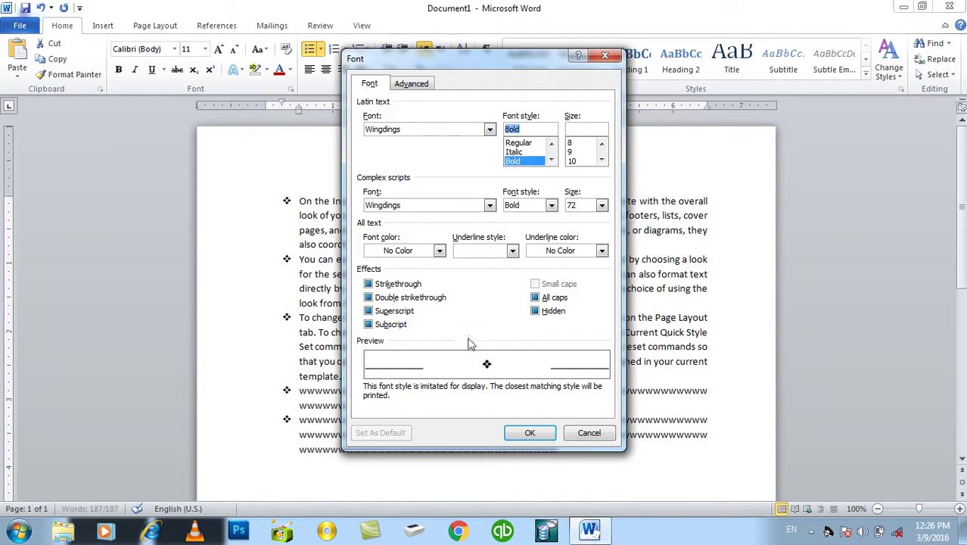
left_click(601, 161)
left_click(601, 160)
left_click(601, 161)
left_click(601, 161)
left_click(584, 161)
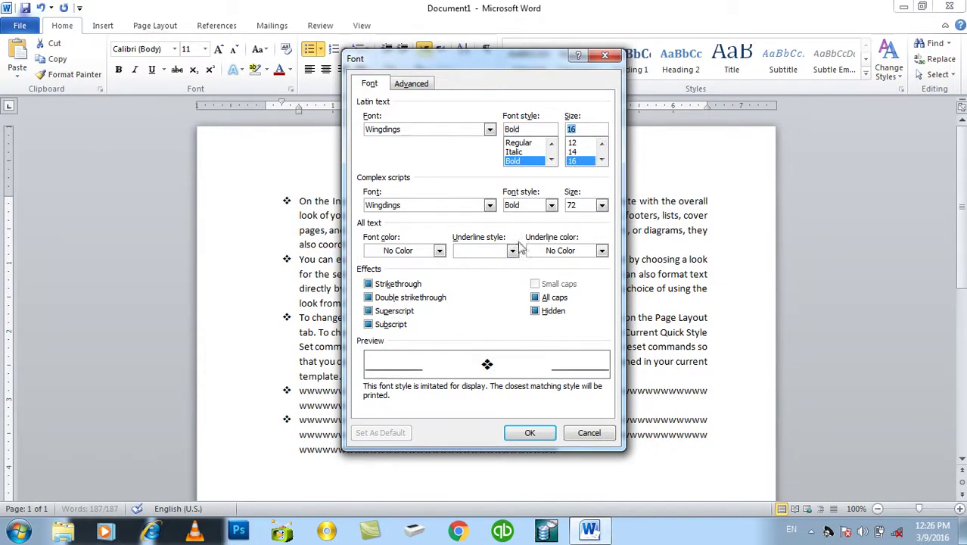
left_click(528, 432)
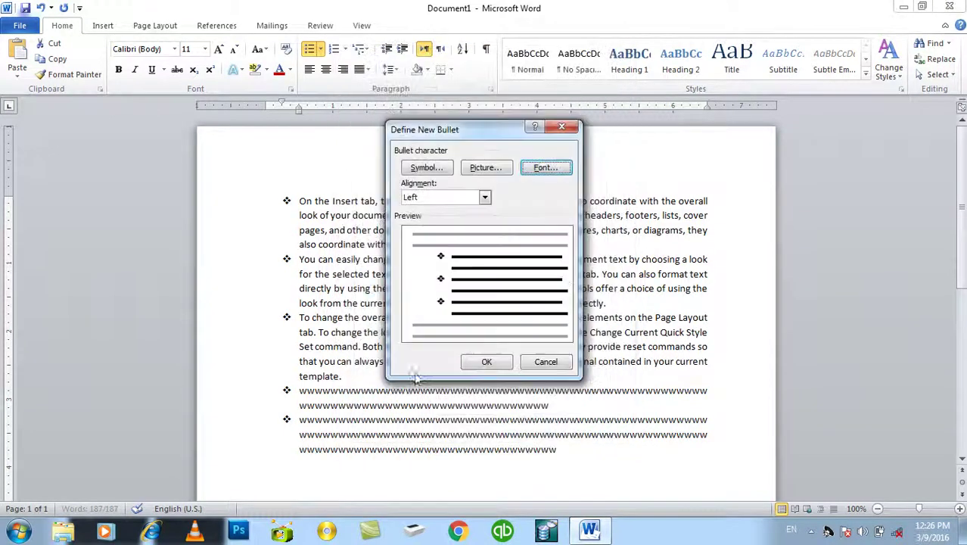
left_click(476, 362)
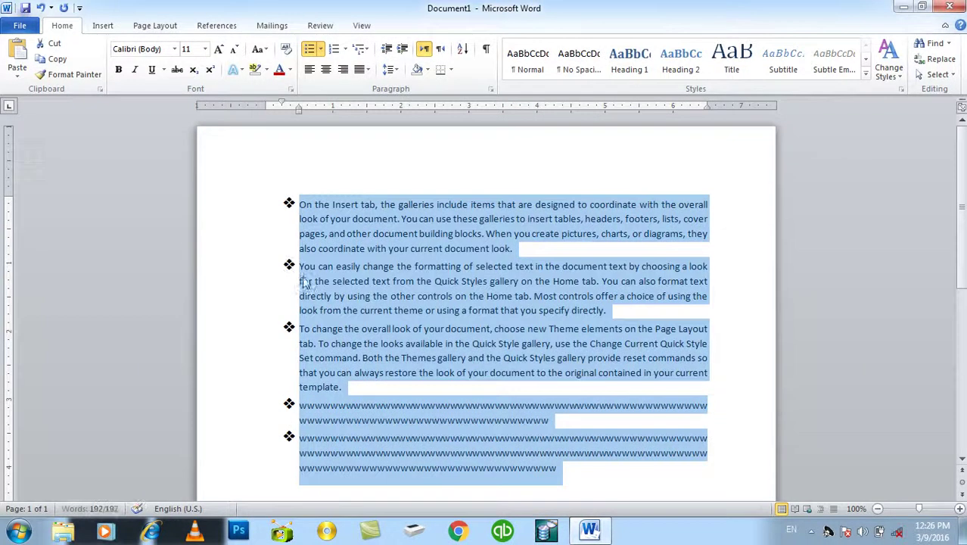
left_click(322, 50)
left_click(323, 52)
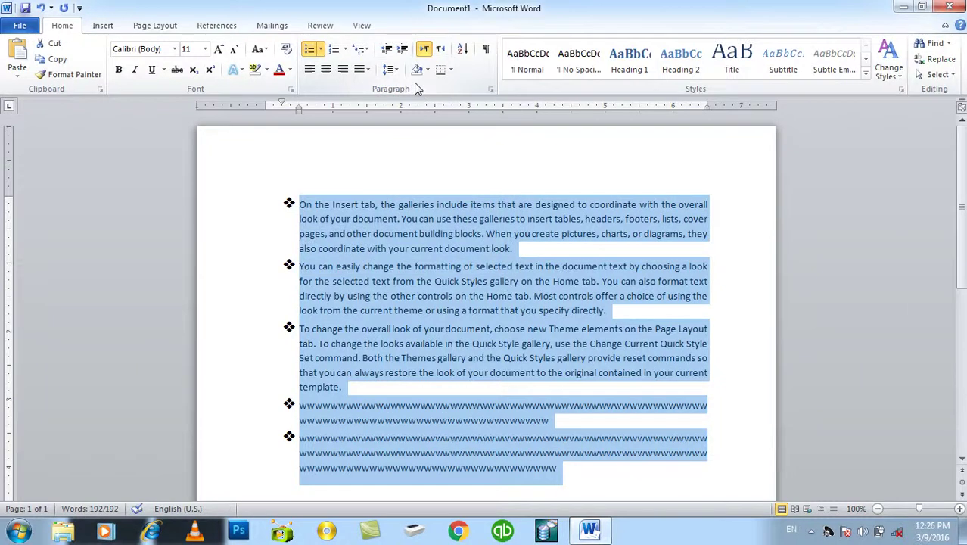